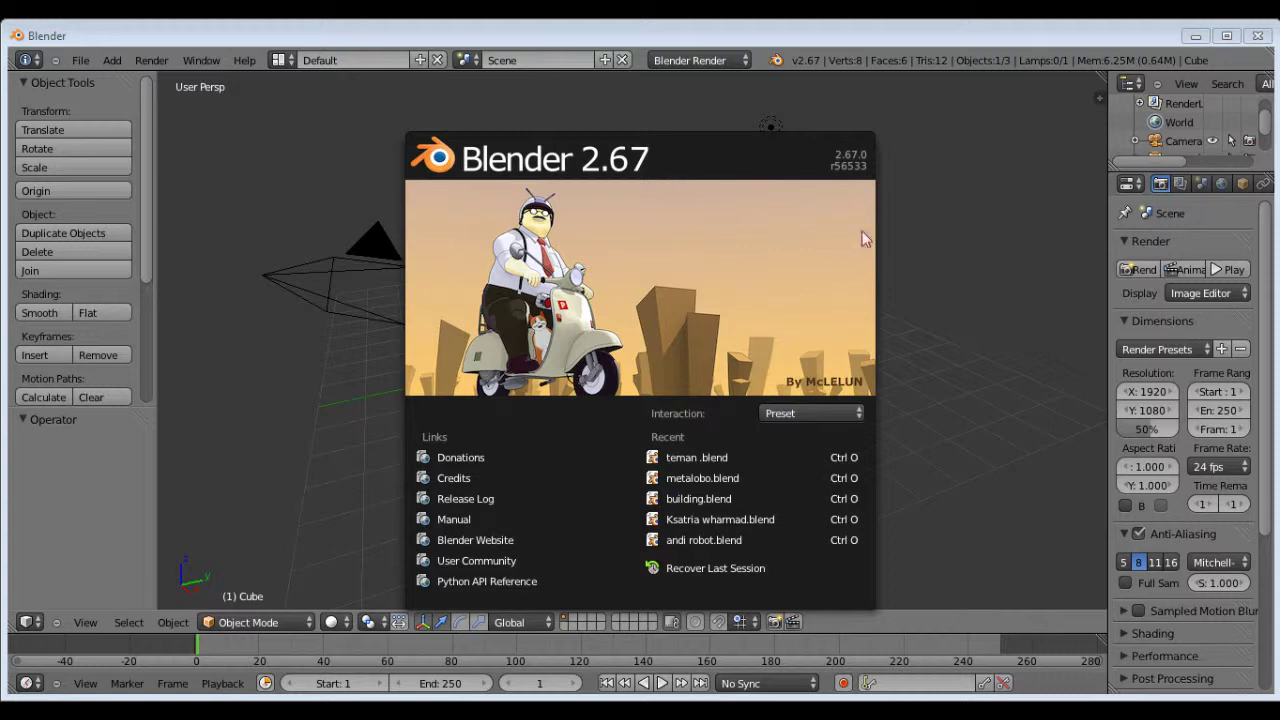
Dismiss the splash screen, switch to the front orthographic view, and delete the default cube
click(989, 258)
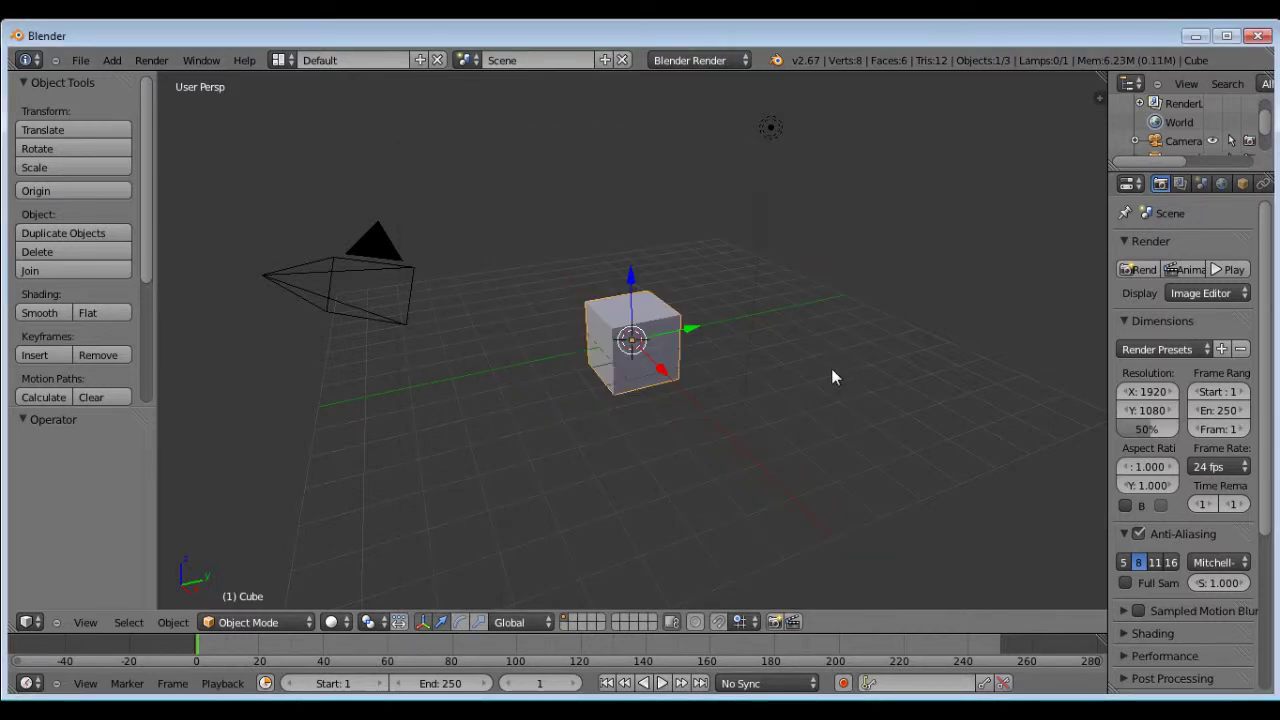
key(KP_1)
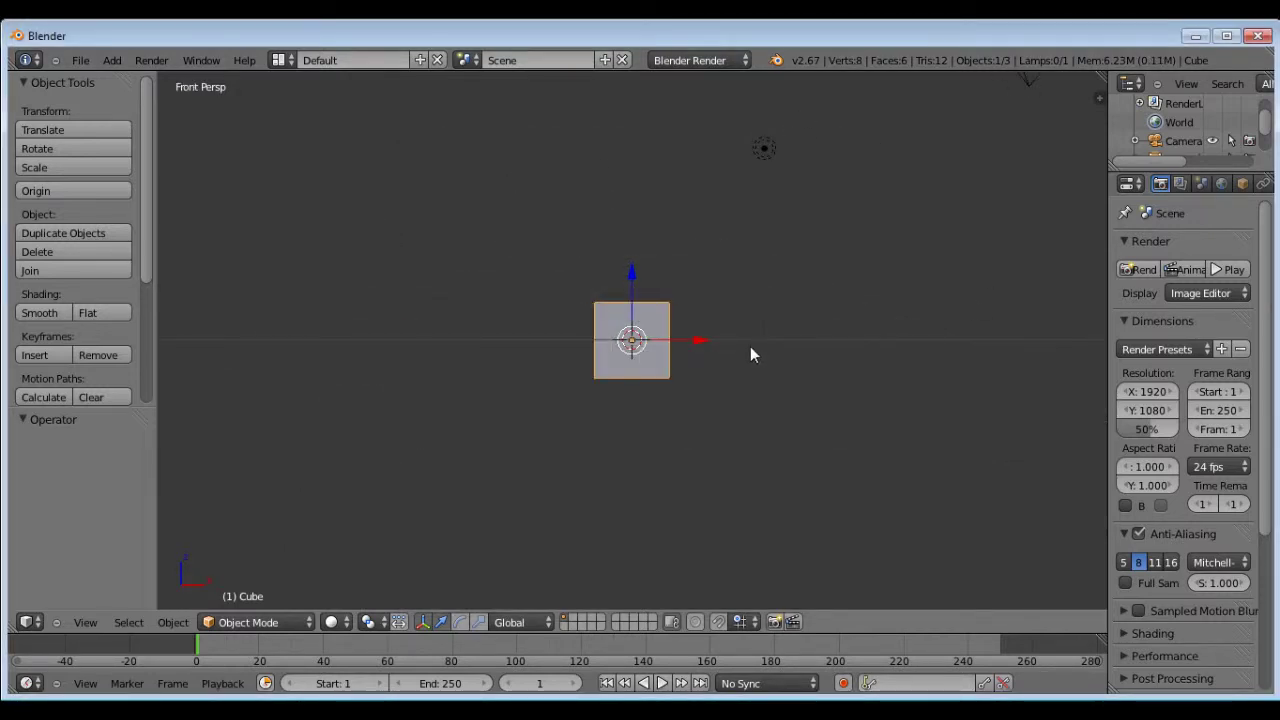
key(KP_5)
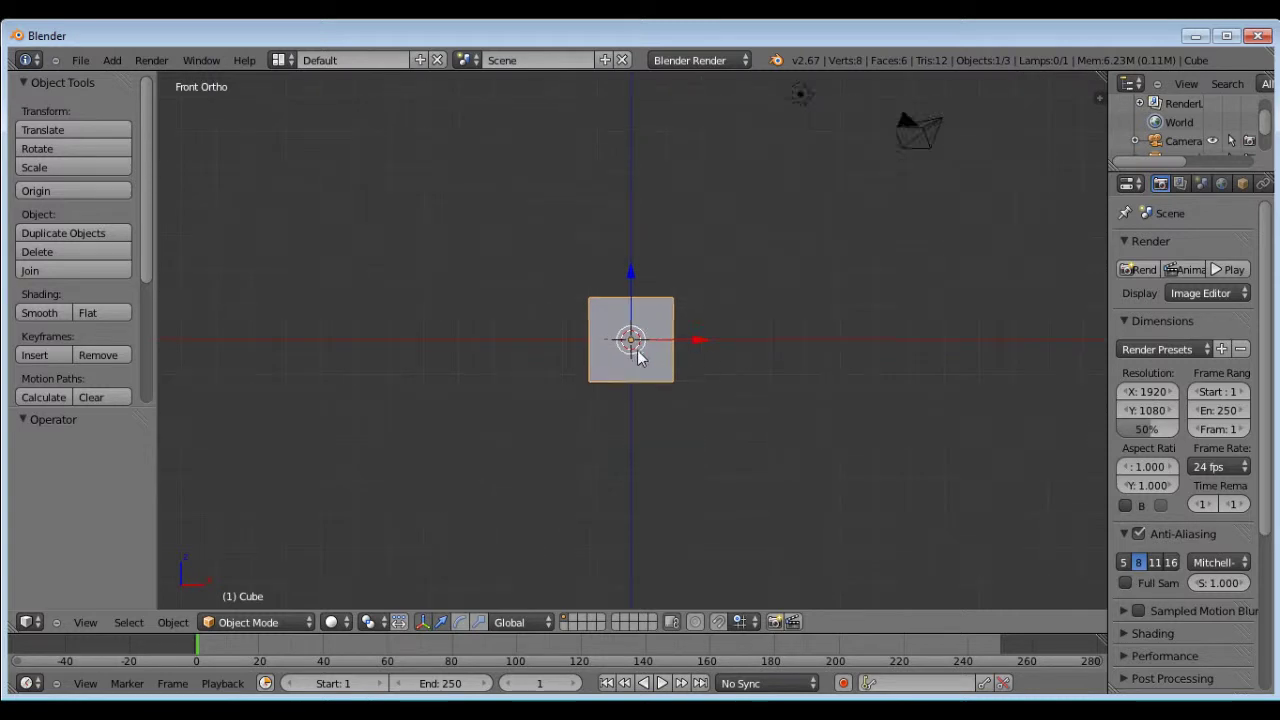
scroll(633, 210, up, 3)
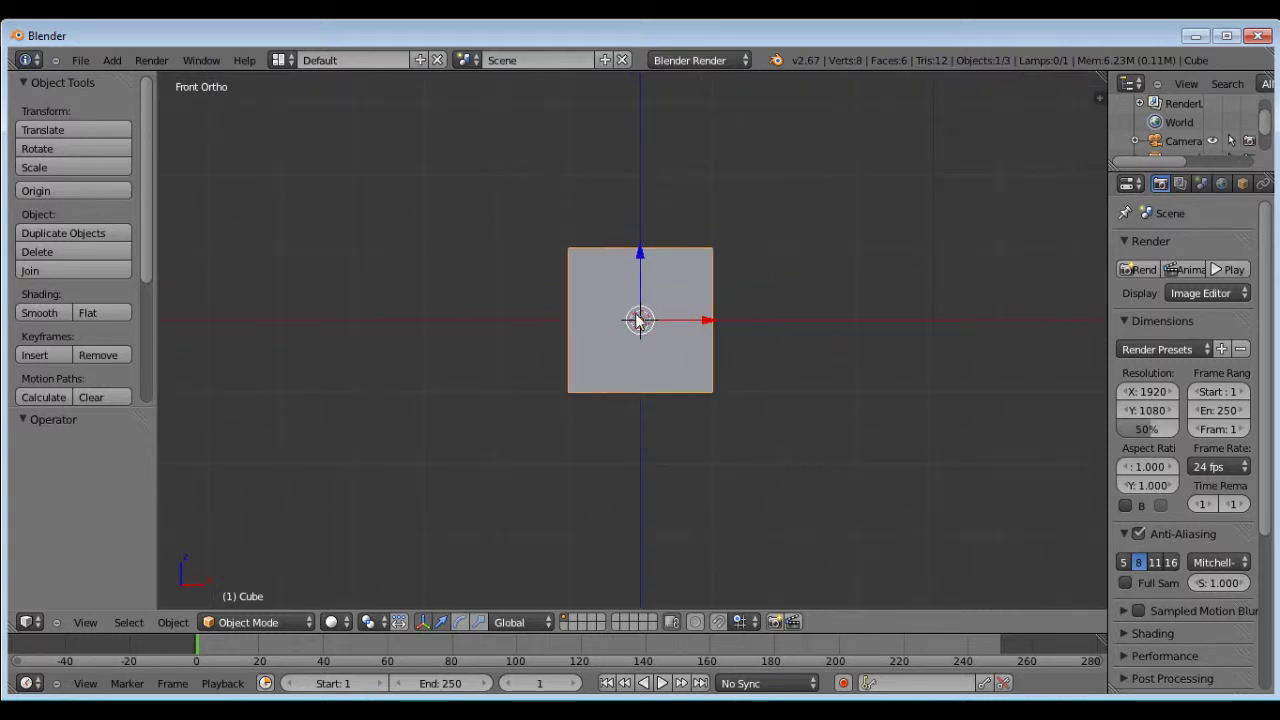
key(x)
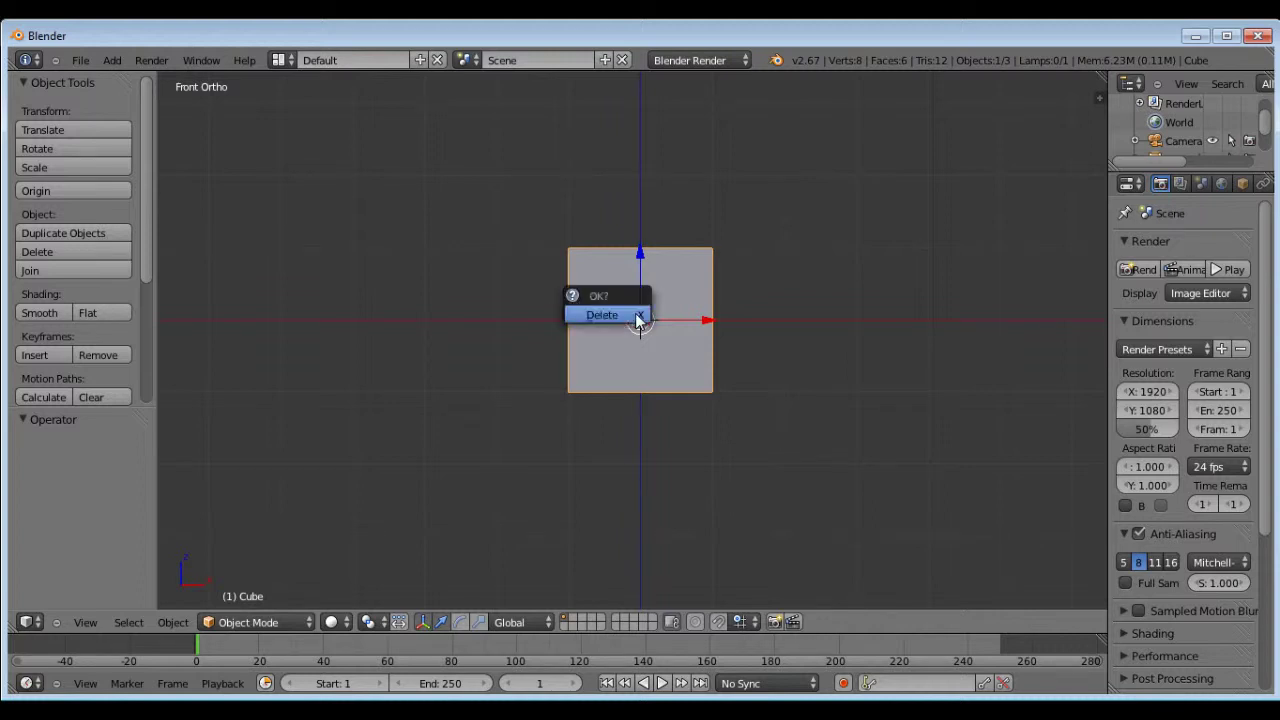
click(638, 320)
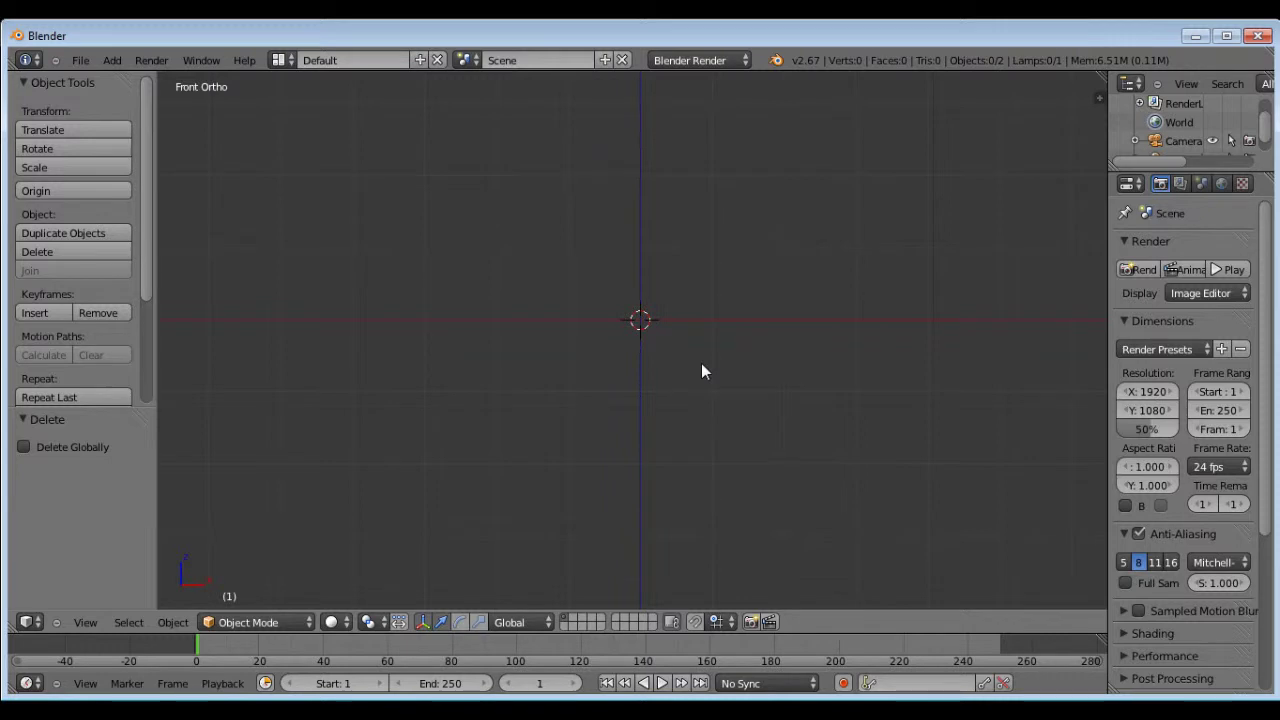
Add a cylinder mesh at the scene's origin
key(shift+a)
mouse_move(701, 364)
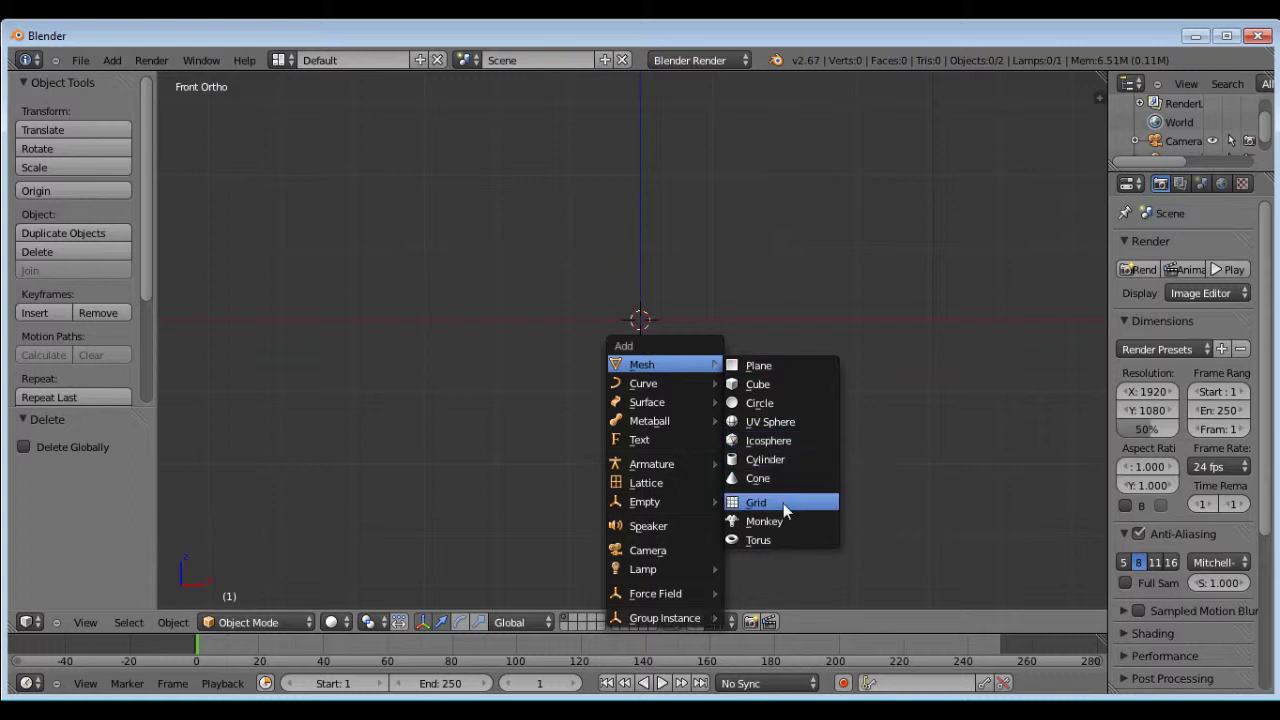
click(784, 459)
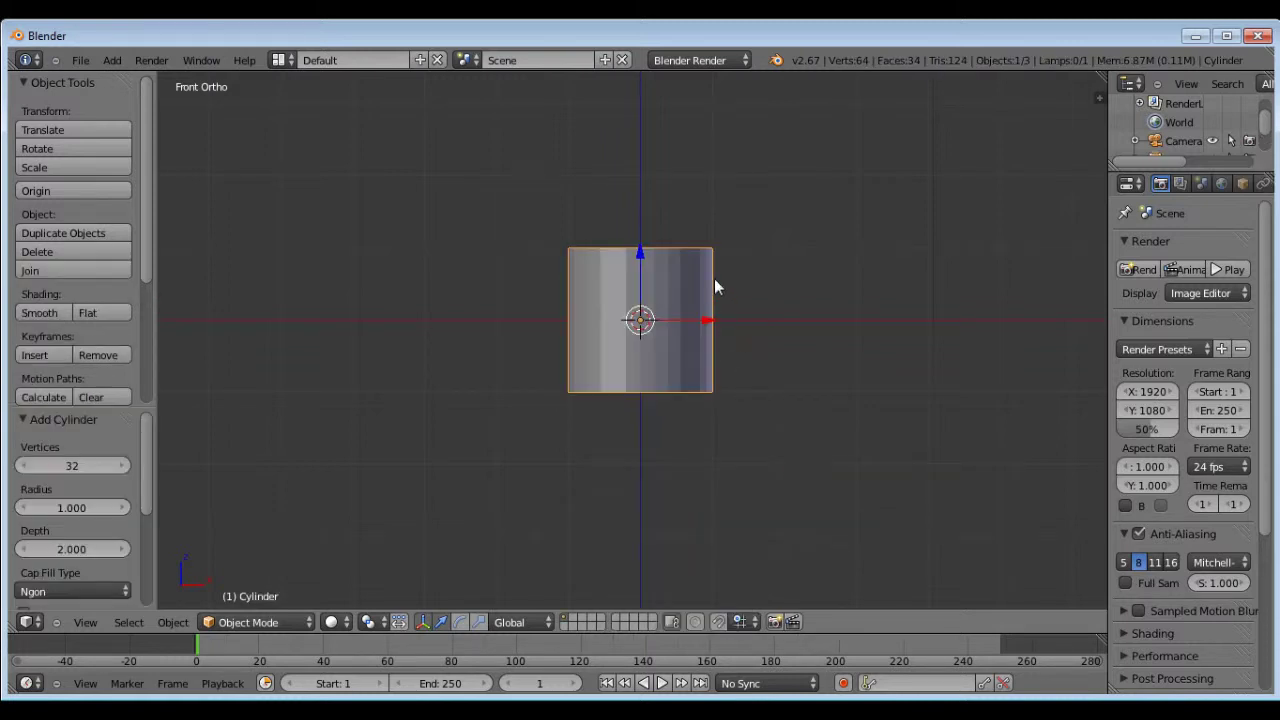
middle_drag(714, 278, 794, 289)
key(KP_1)
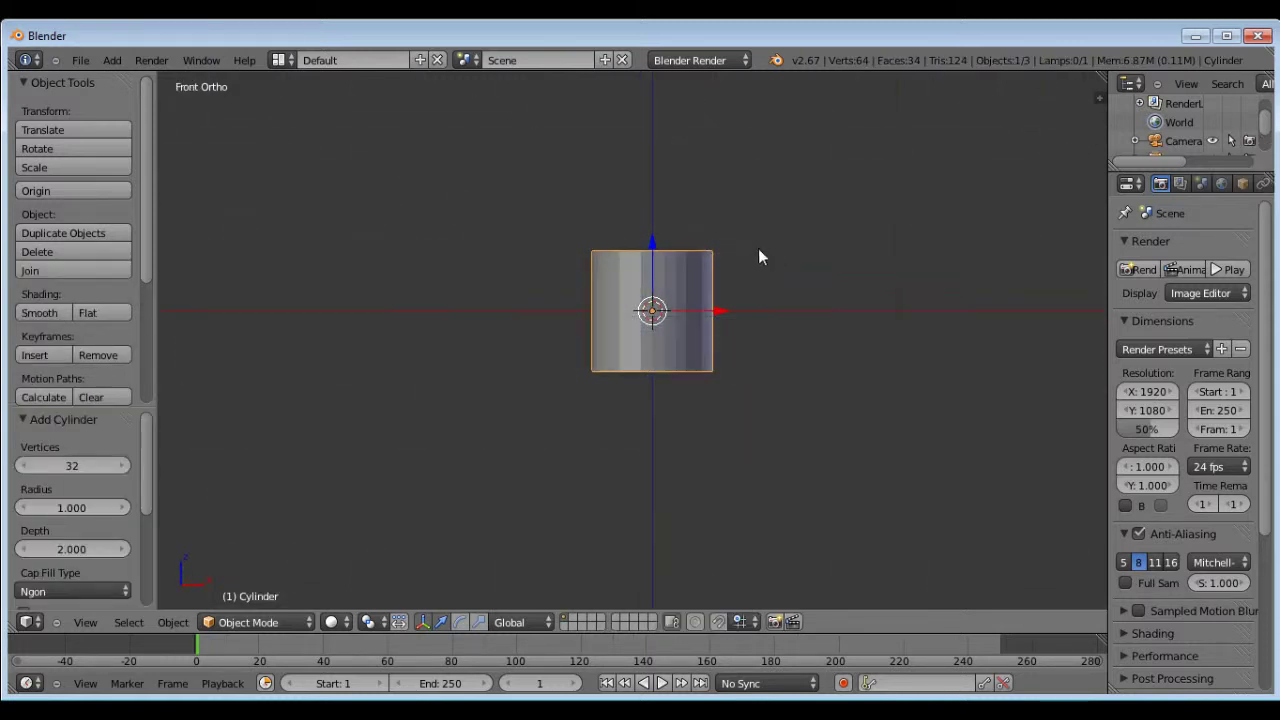
scroll(703, 295, up, 3)
scroll(690, 263, down, 1)
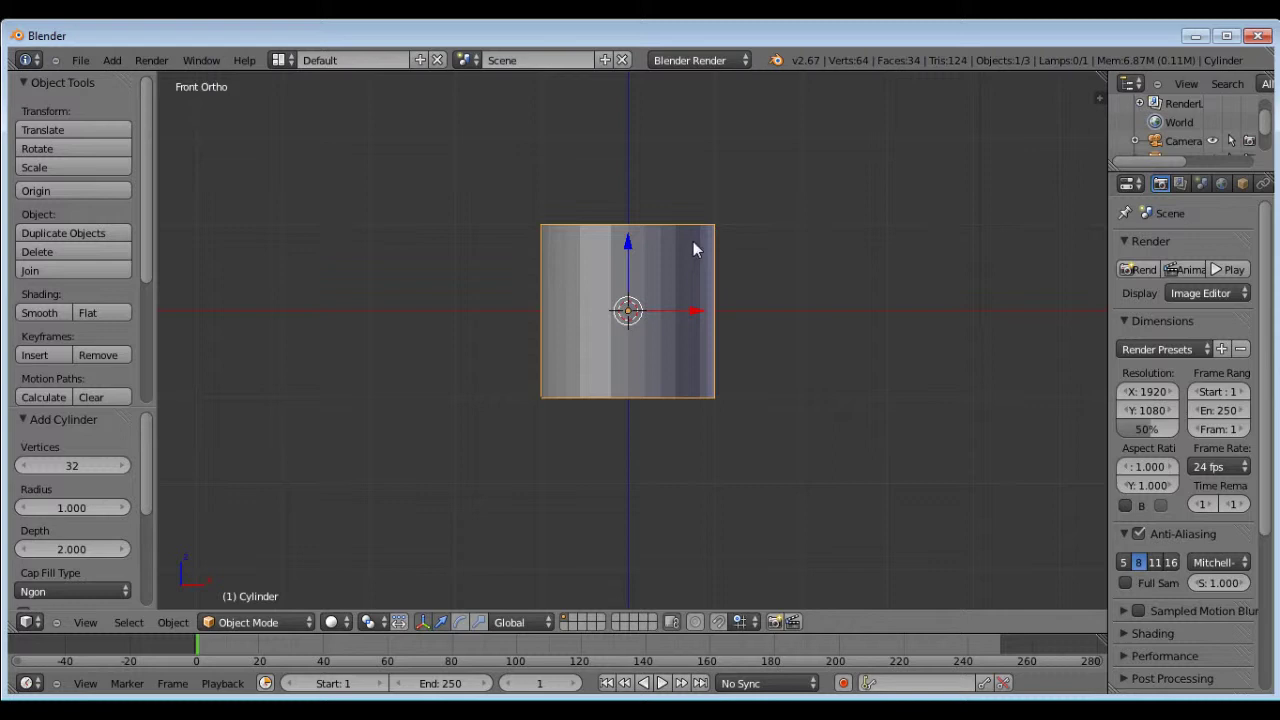
mouse_move(695, 250)
middle_down()
mouse_move(709, 354)
mouse_move(703, 260)
middle_up()
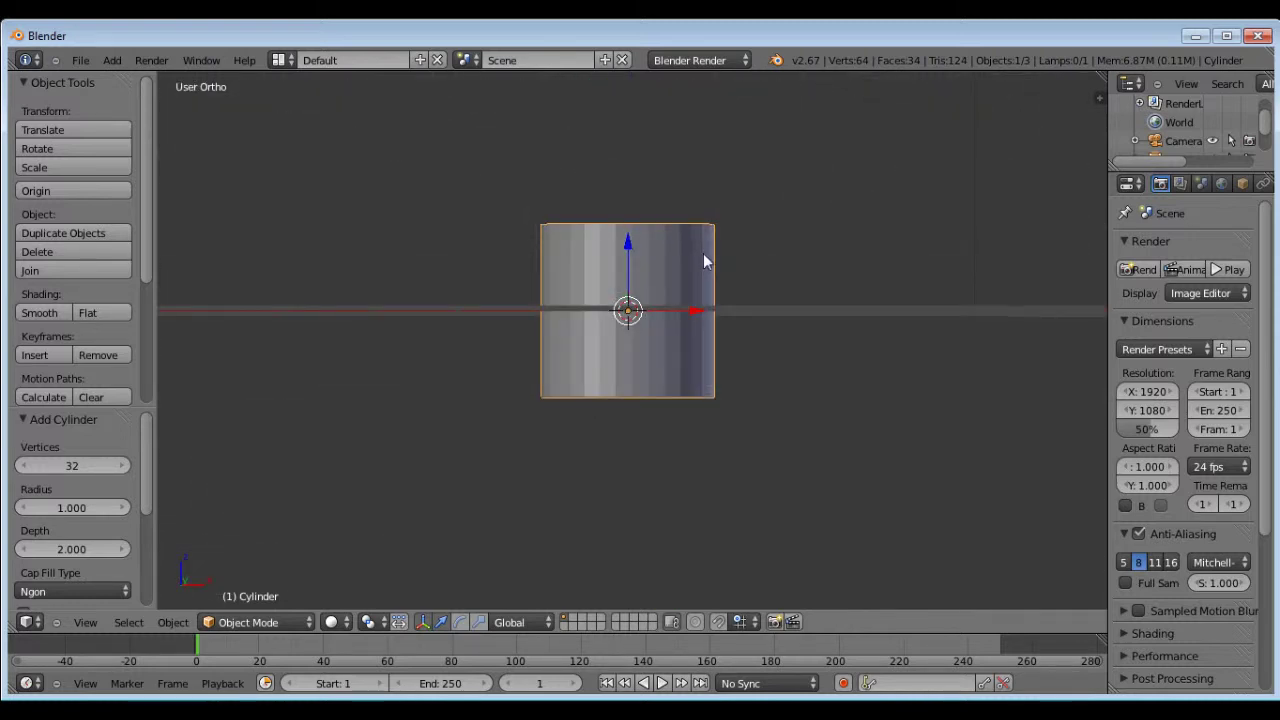
key(KP_1)
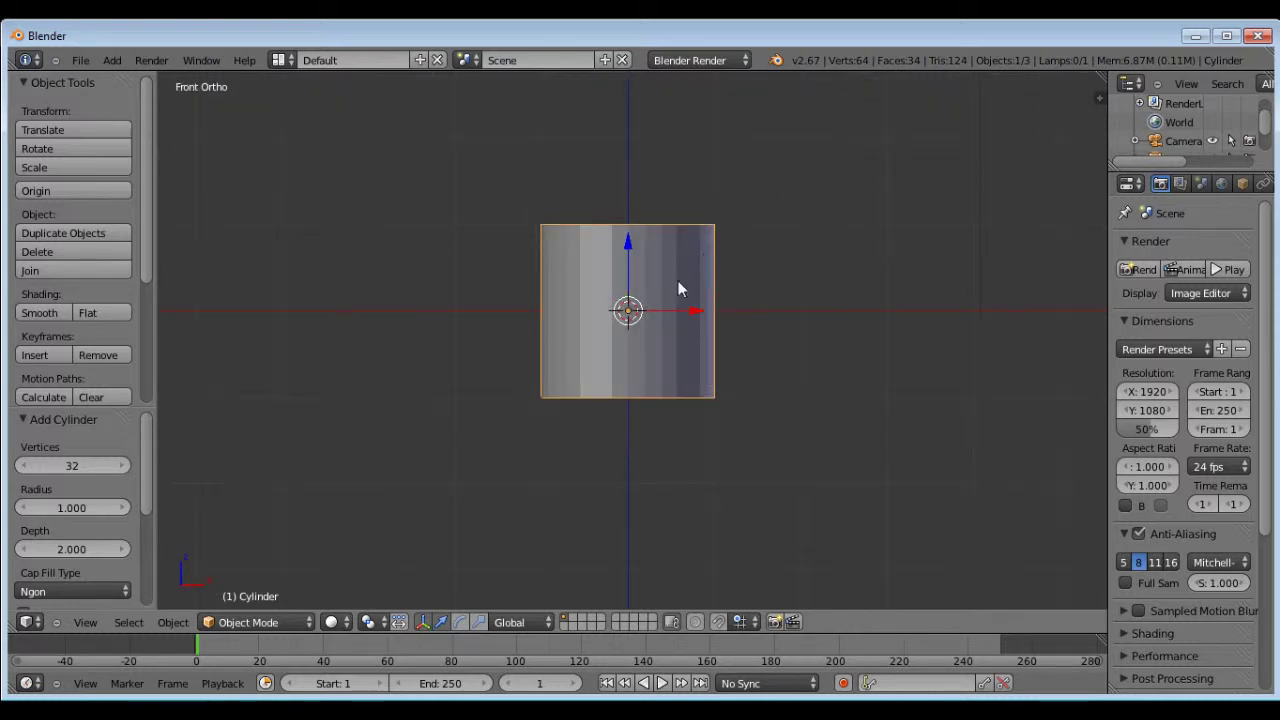
Set the new cylinder's vertex count to 8
click(69, 470)
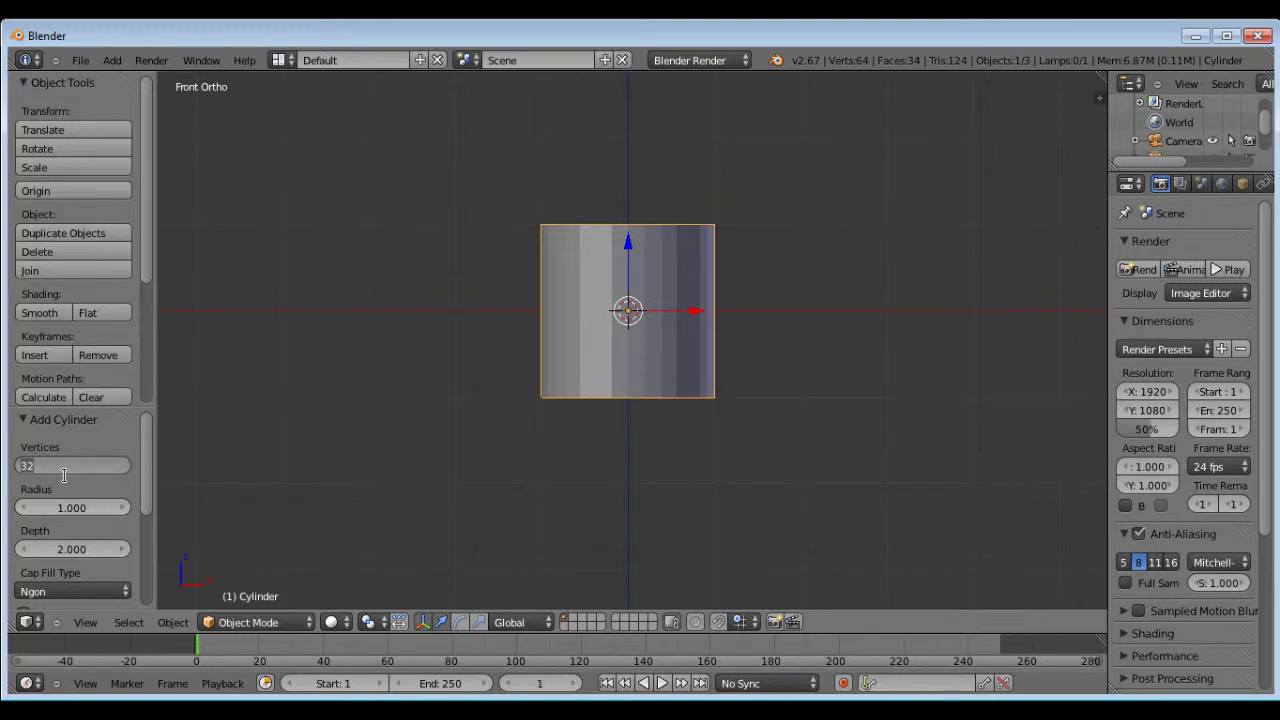
text(8)
key(Return)
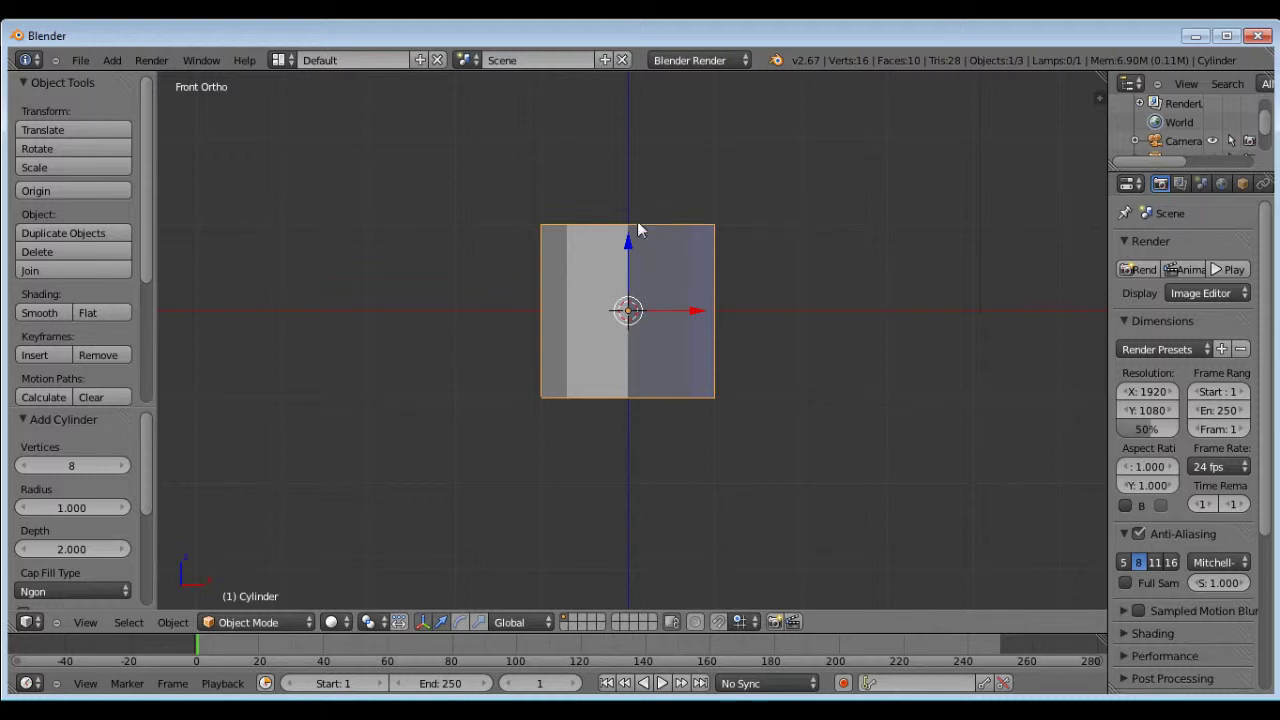
mouse_move(625, 169)
middle_down()
mouse_move(628, 230)
mouse_move(631, 185)
middle_up()
key(KP_1)
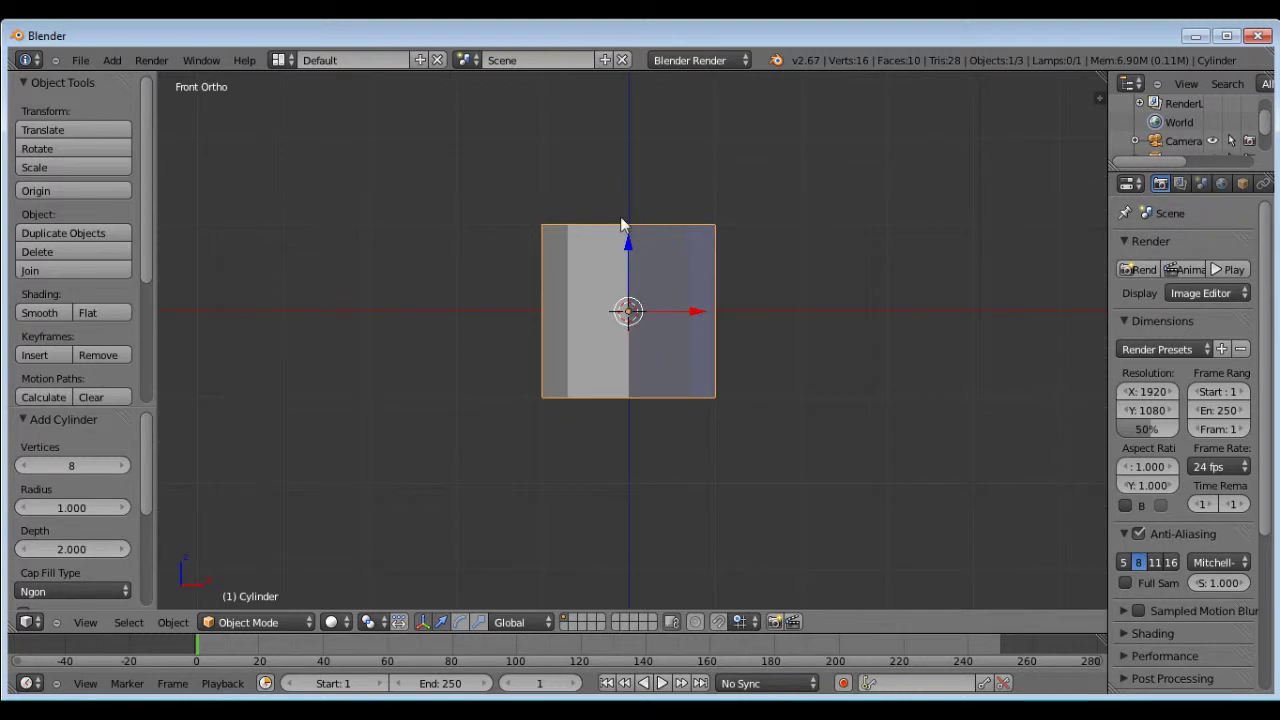
Rotate the cylinder 90° around the global Y axis so that it lies horizontally
key(KP_Decimal)
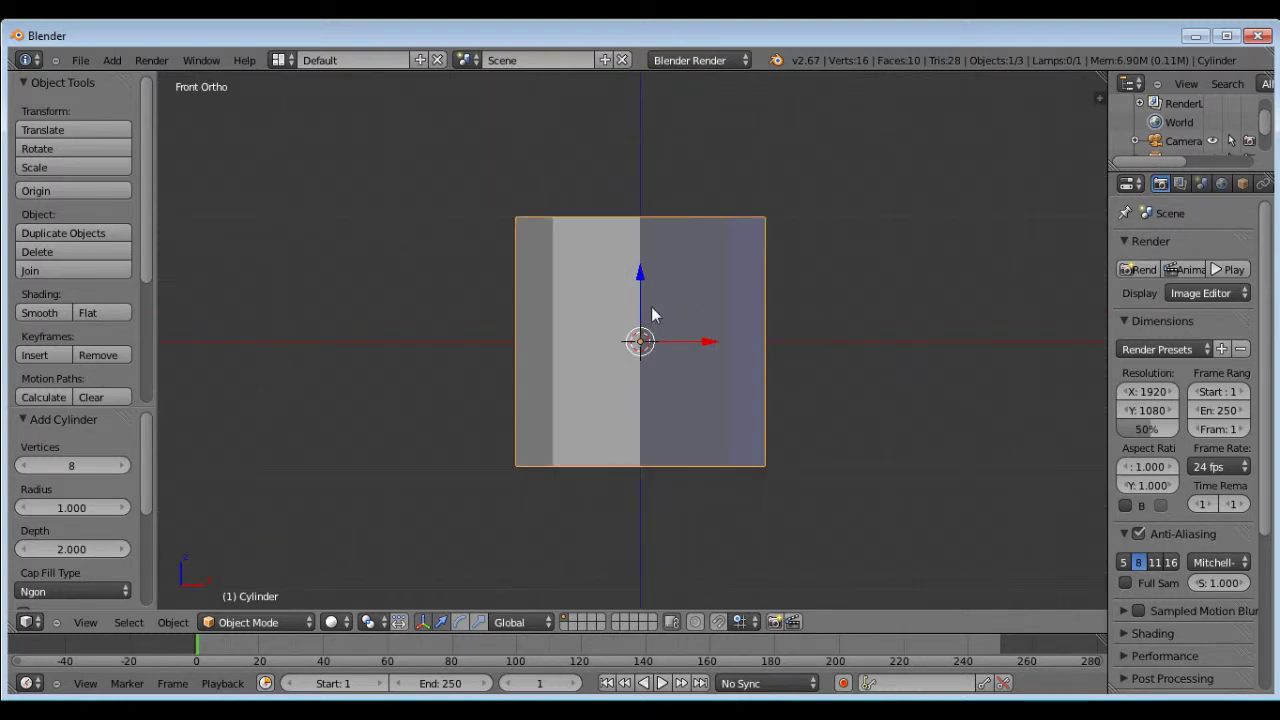
text(ry)
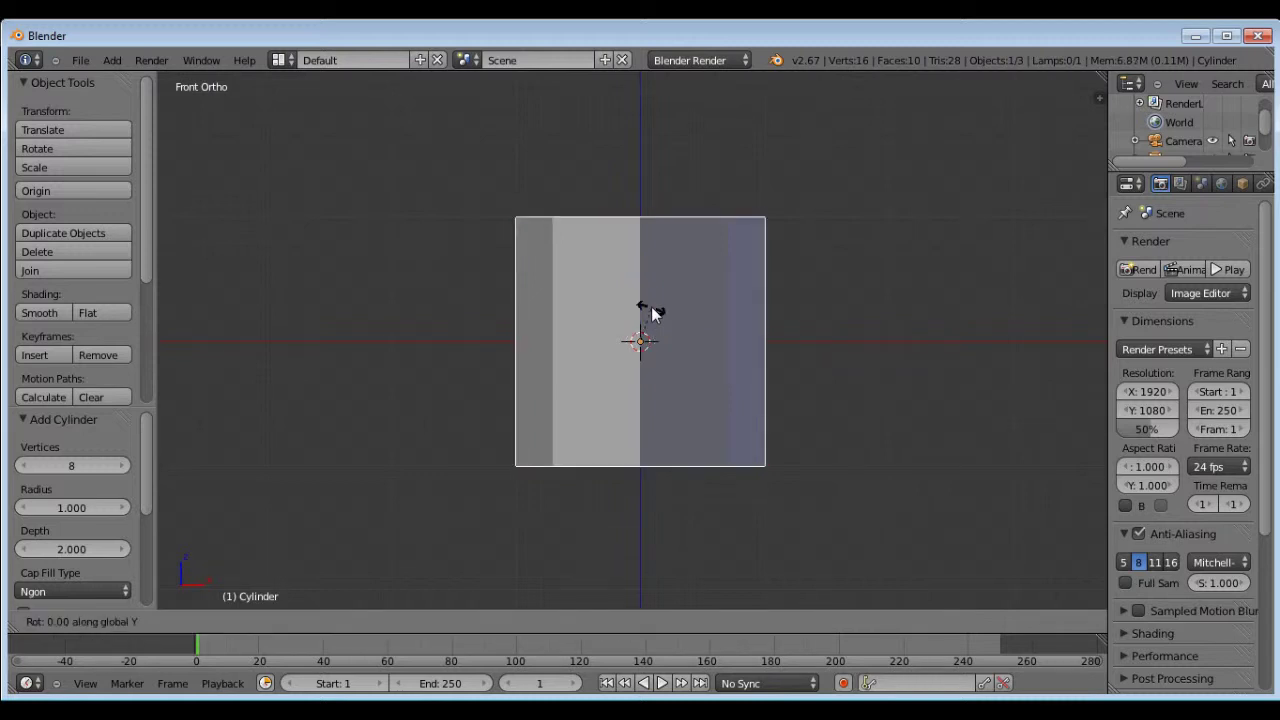
text(90)
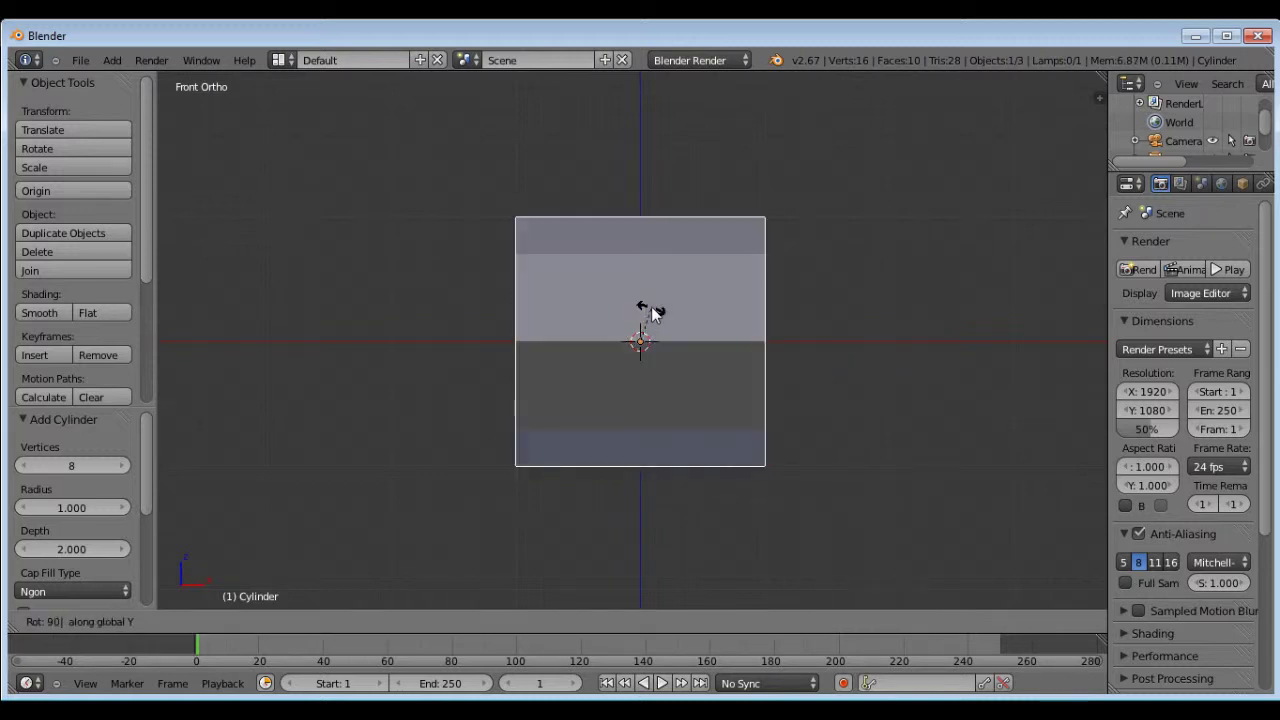
key(Return)
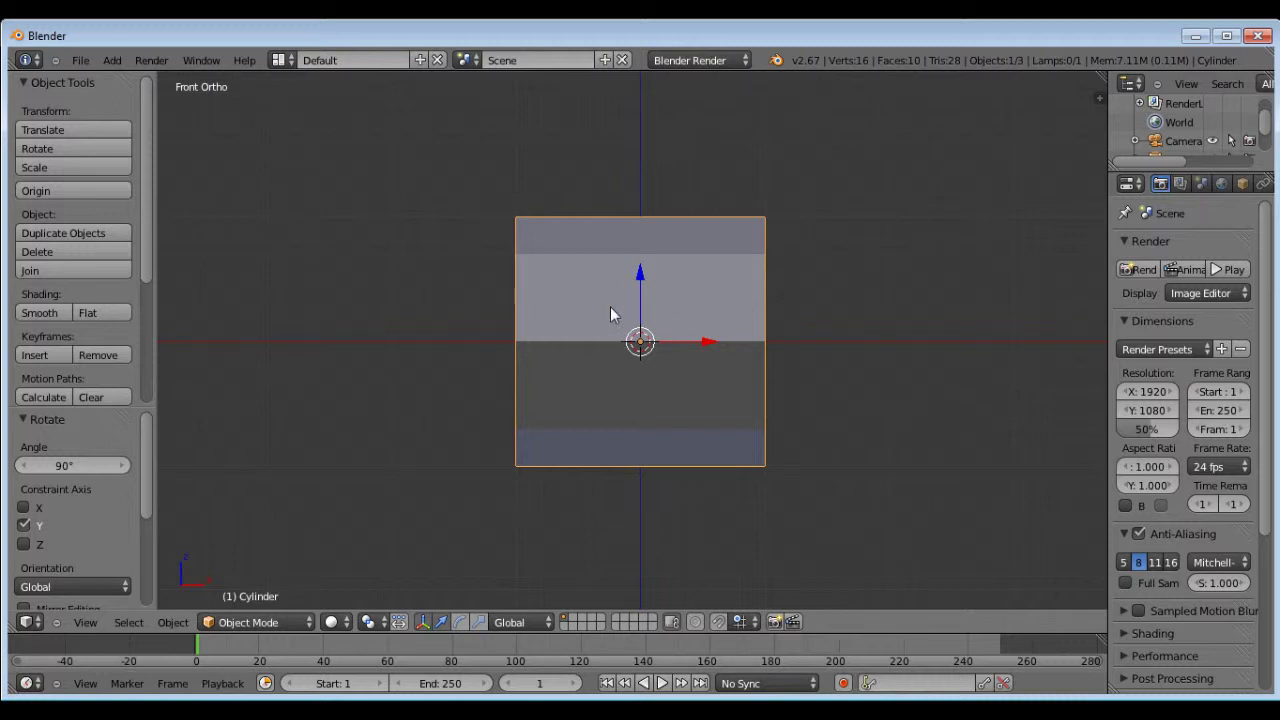
middle_drag(651, 303, 598, 327)
key(KP_1)
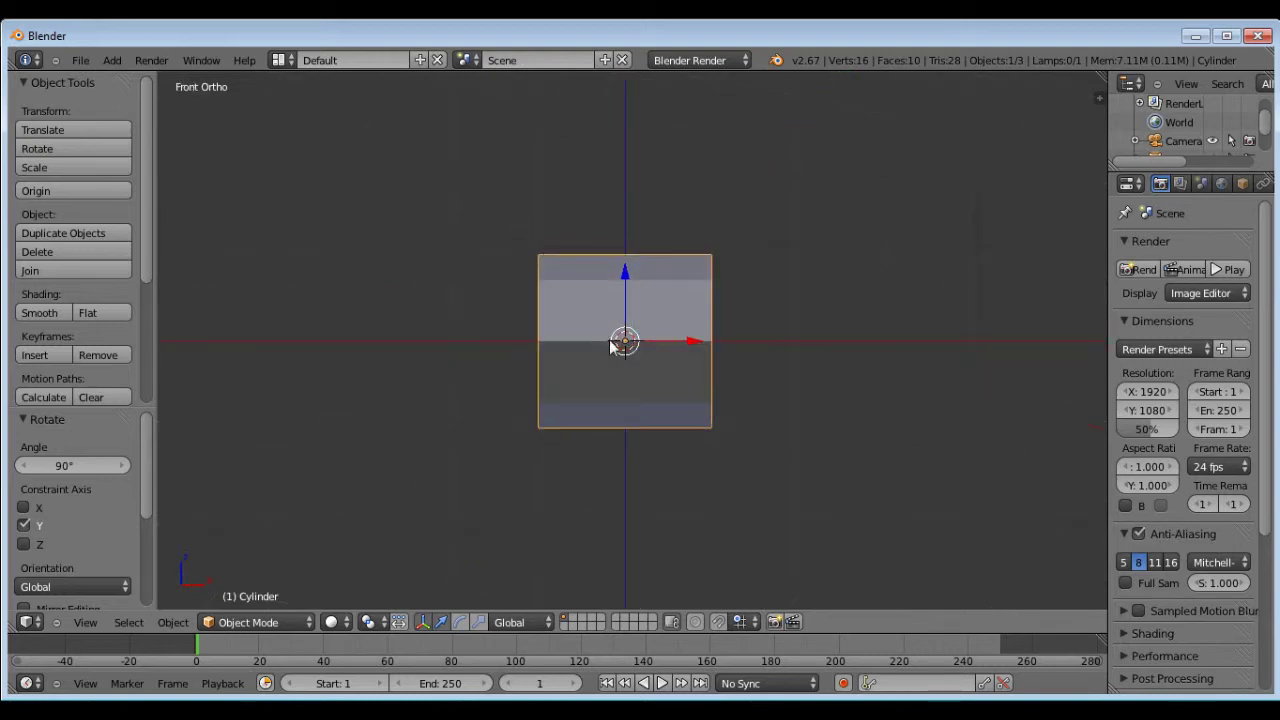
scroll(612, 345, up, 3)
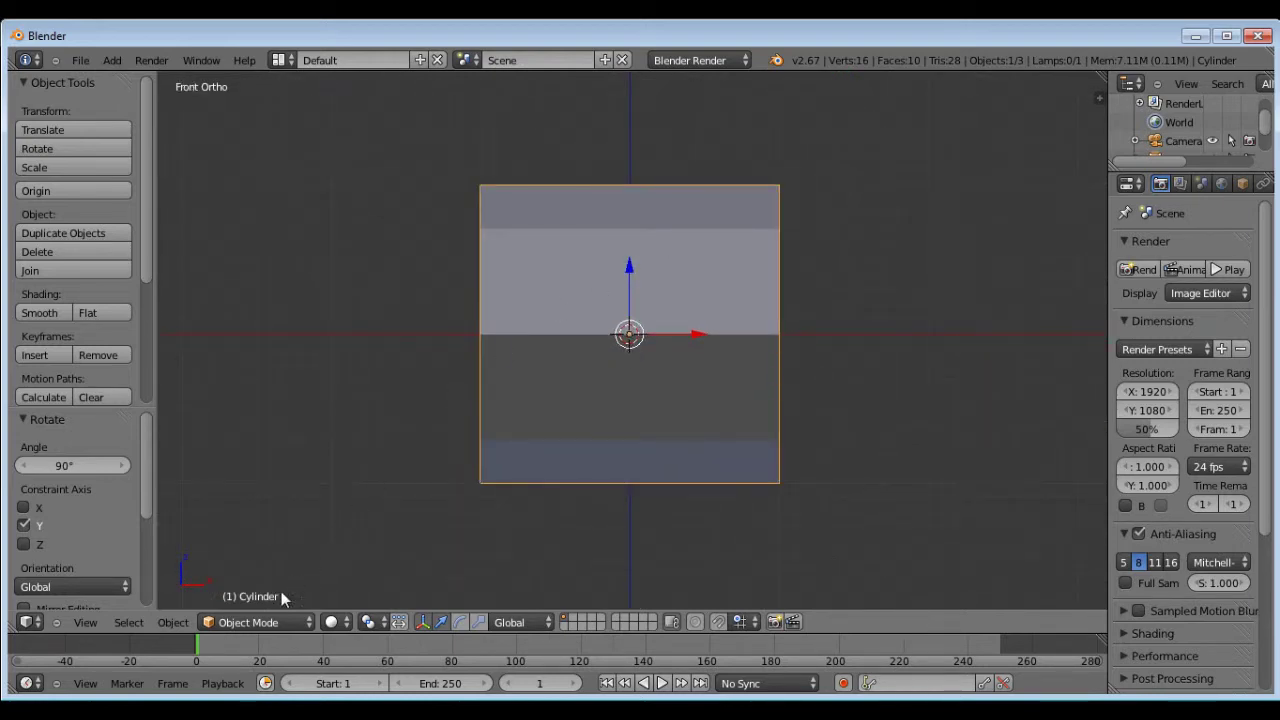
Put the cylinder into Edit Mode and return to the front view
click(273, 620)
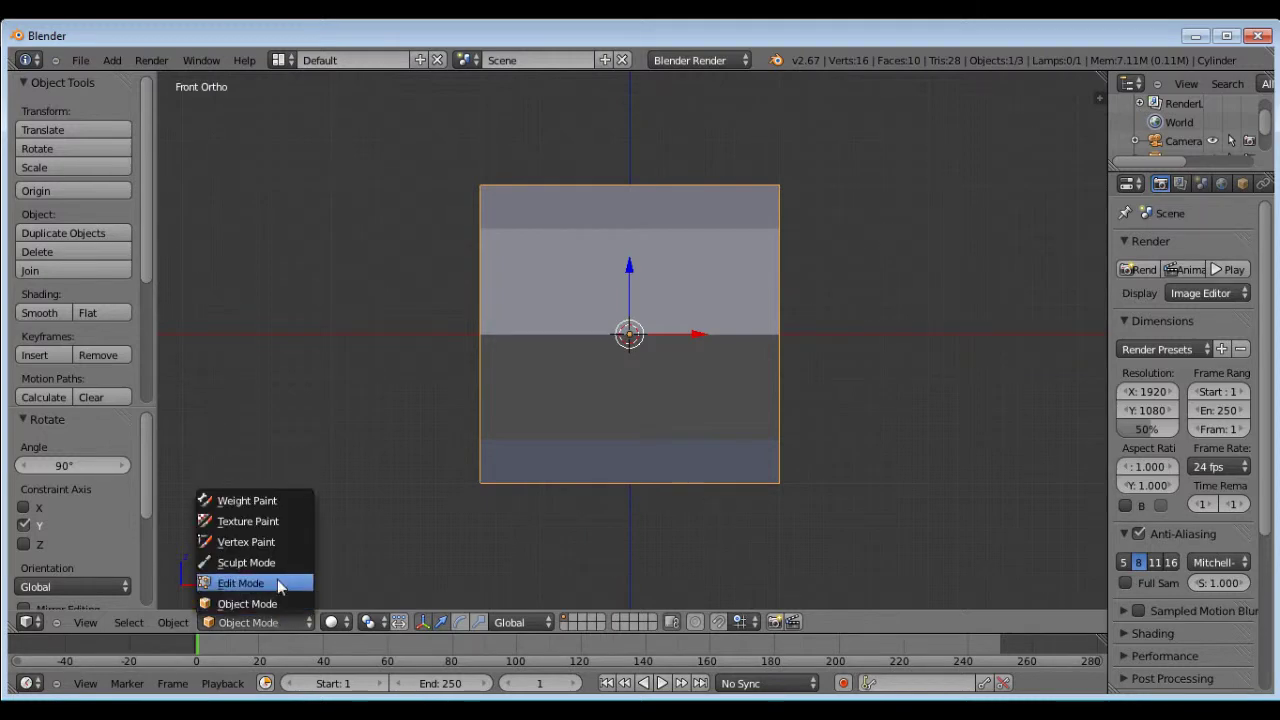
click(277, 582)
middle_drag(857, 126, 871, 217)
key(KP_1)
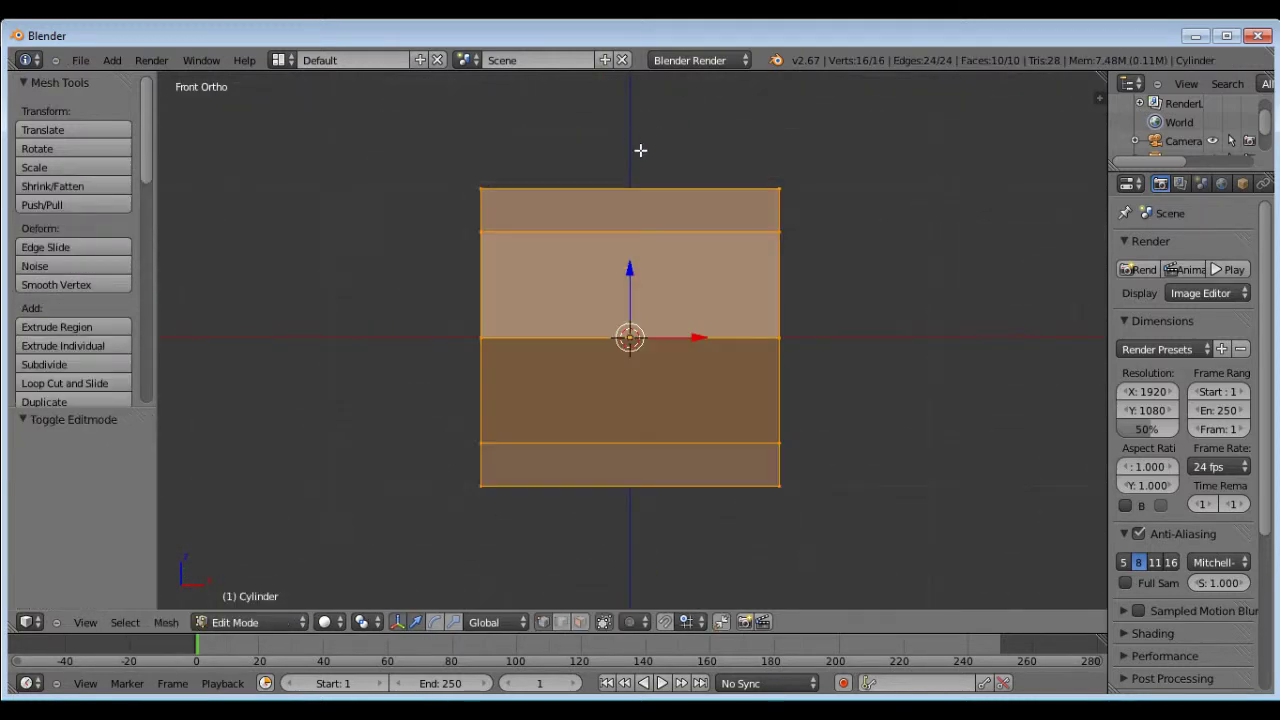
Scale the whole cylinder mesh along the global X axis by about 3.36 to lengthen it
scroll(640, 150, down, 5)
scroll(715, 240, up, 1)
scroll(706, 146, down, 1)
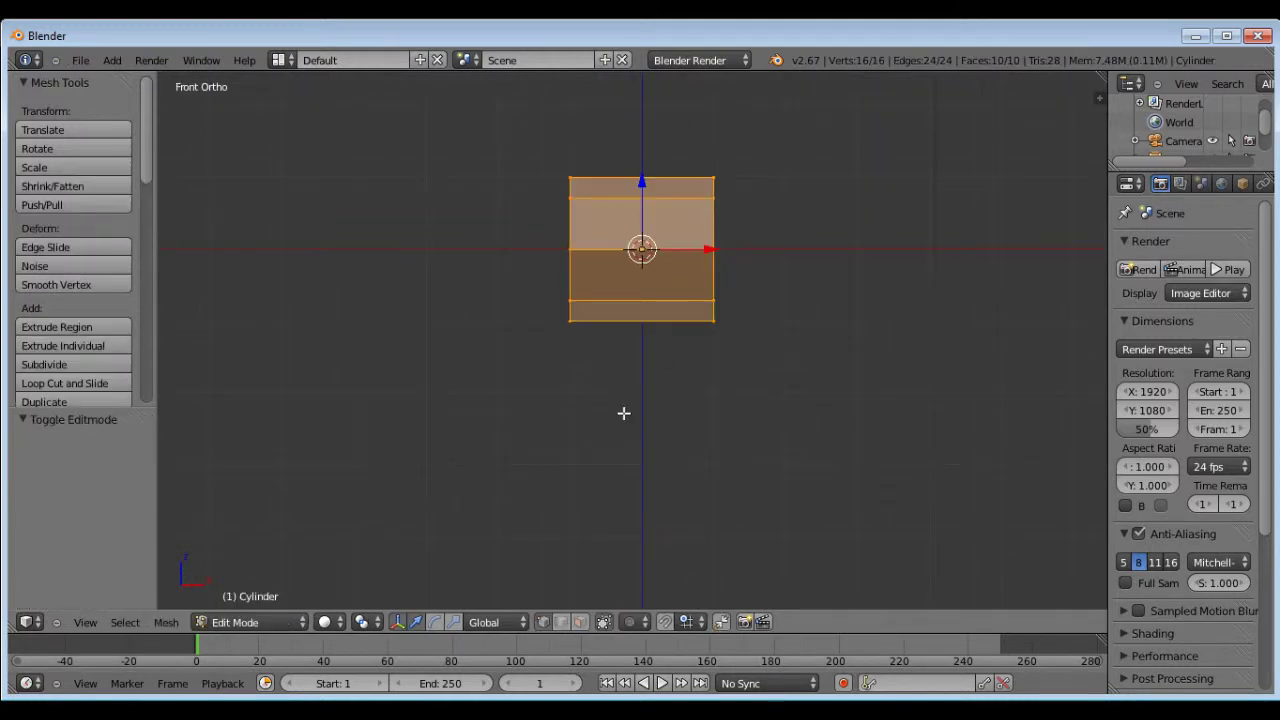
scroll(697, 286, down, 2)
scroll(697, 342, up, 1)
key(s)
key(x)
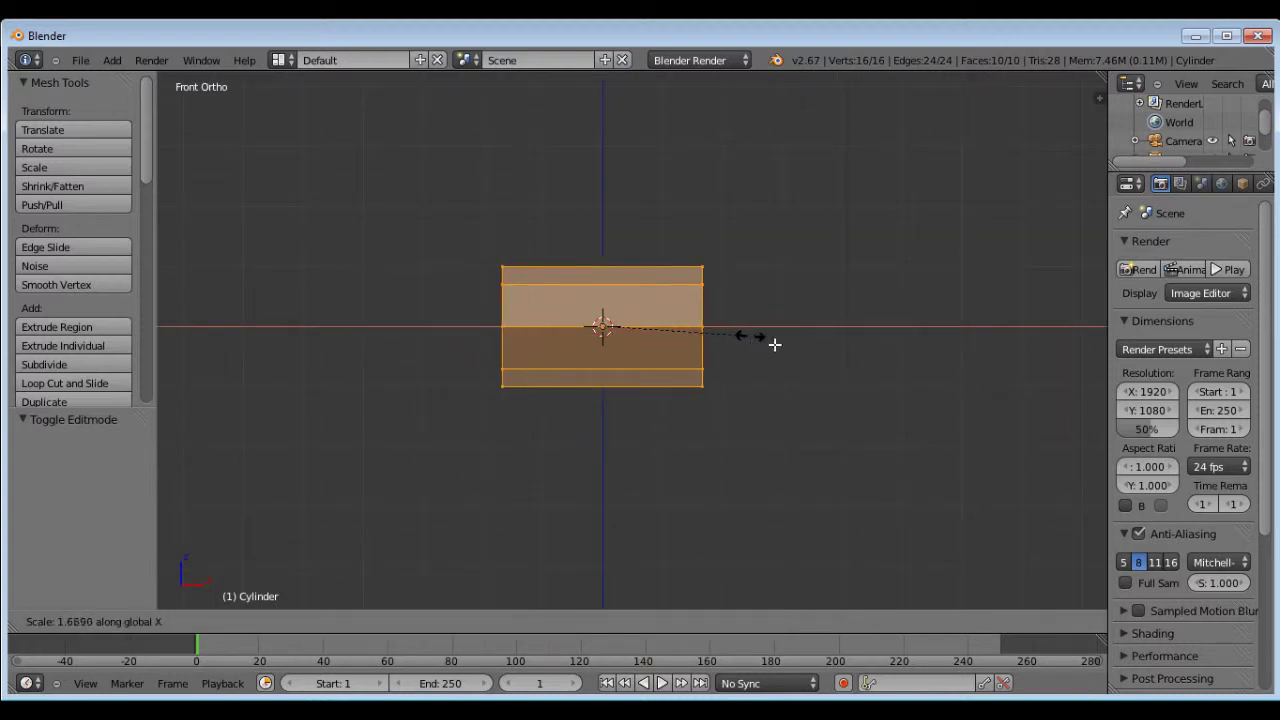
click(906, 351)
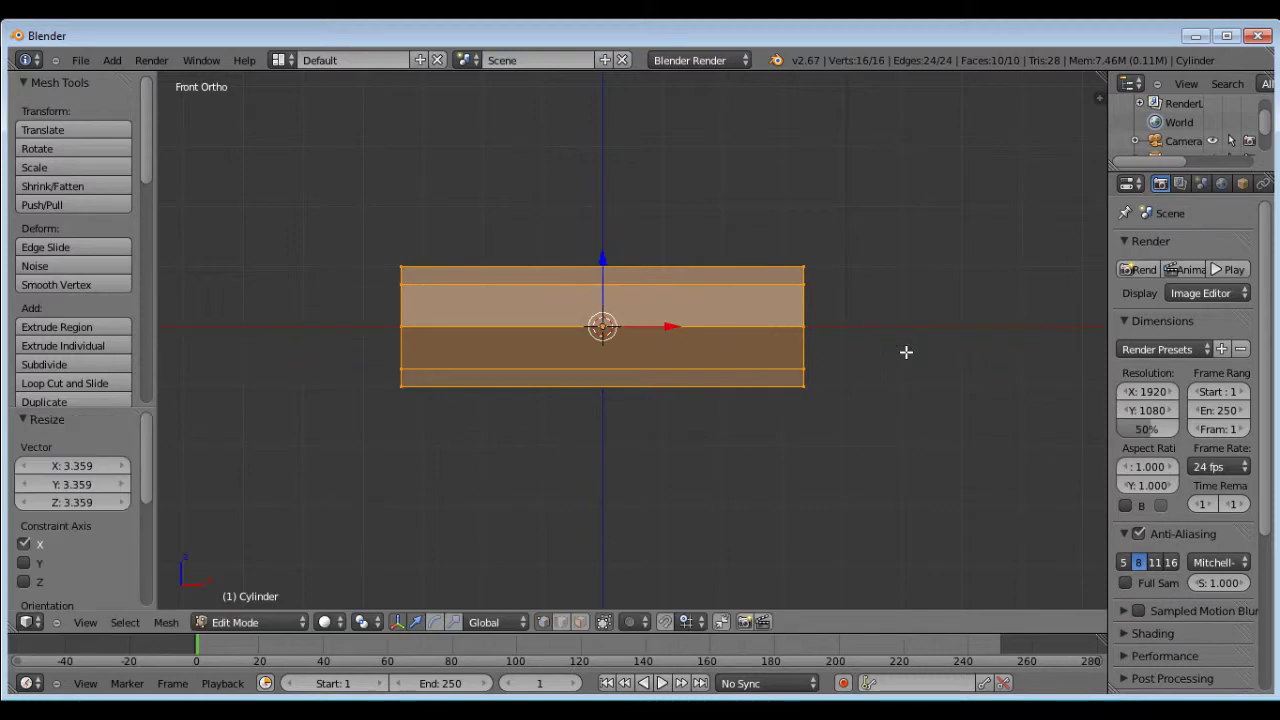
middle_drag(543, 266, 583, 318)
key(KP_1)
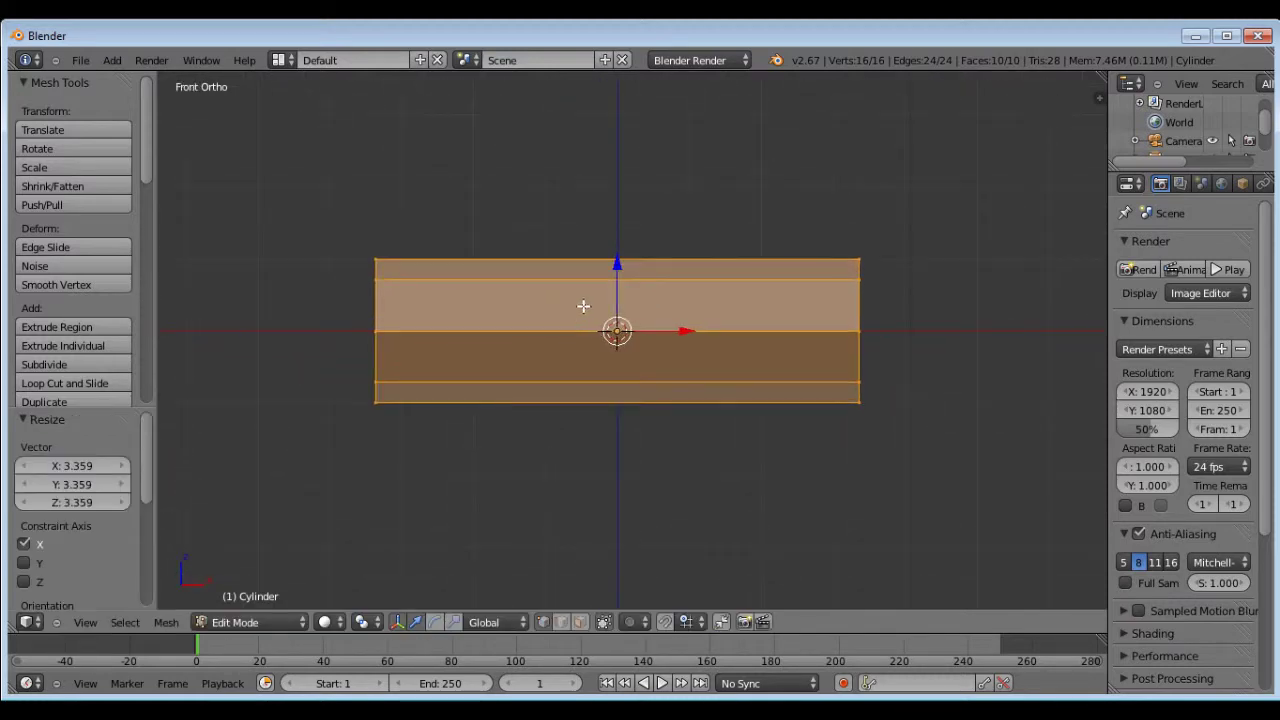
Add two evenly spaced loop cuts around the cylinder, dividing its length into three sections
right_click(860, 282)
scroll(493, 319, up, 1)
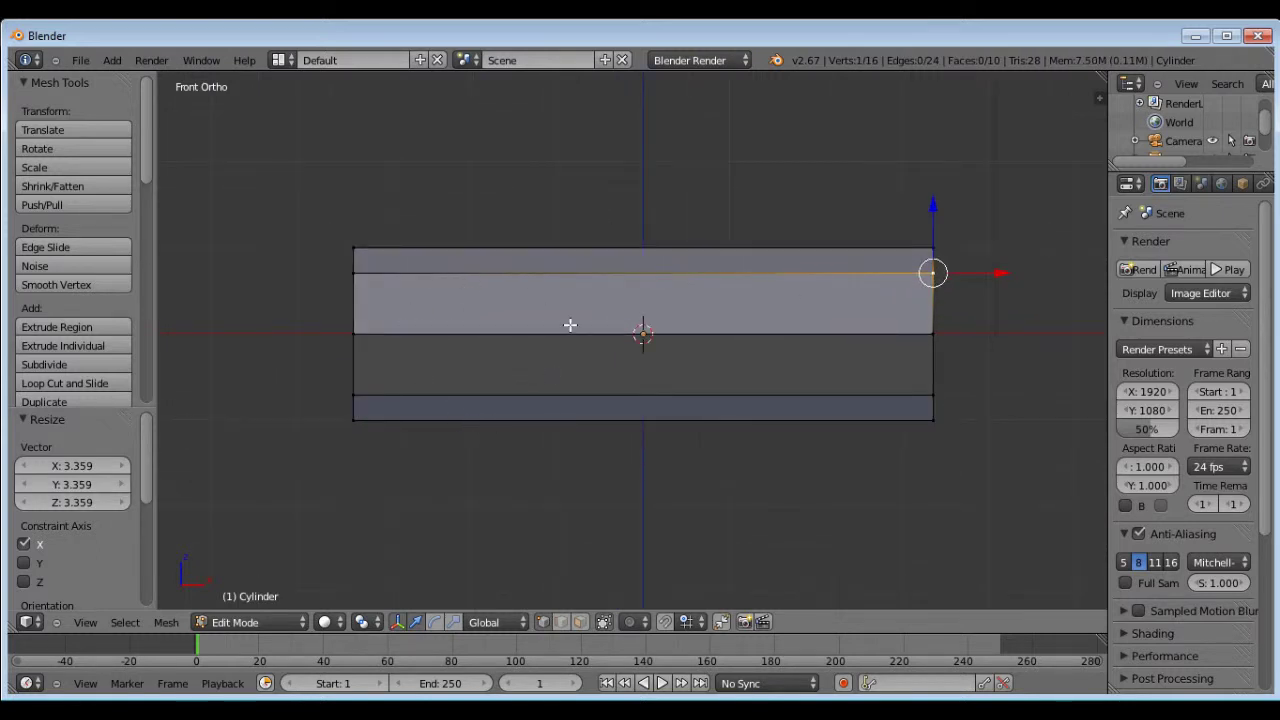
key(ctrl+r)
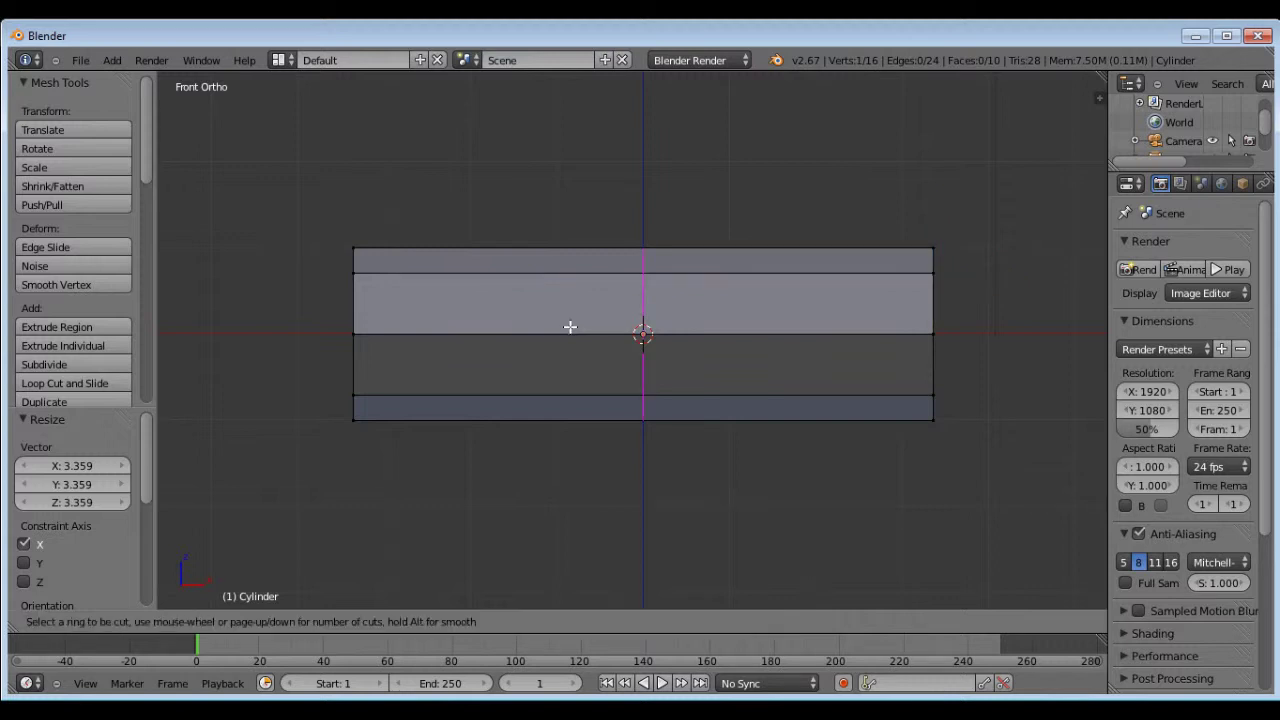
scroll(570, 327, up, 1)
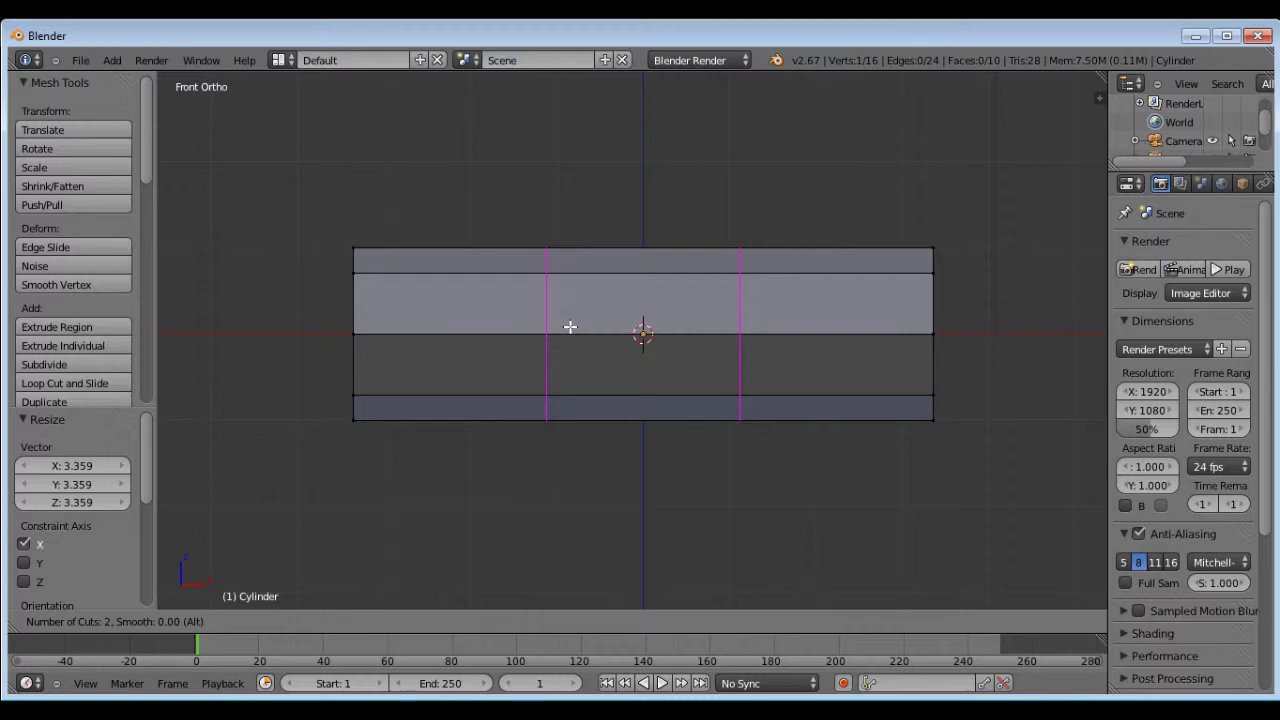
click(570, 327)
right_click(570, 327)
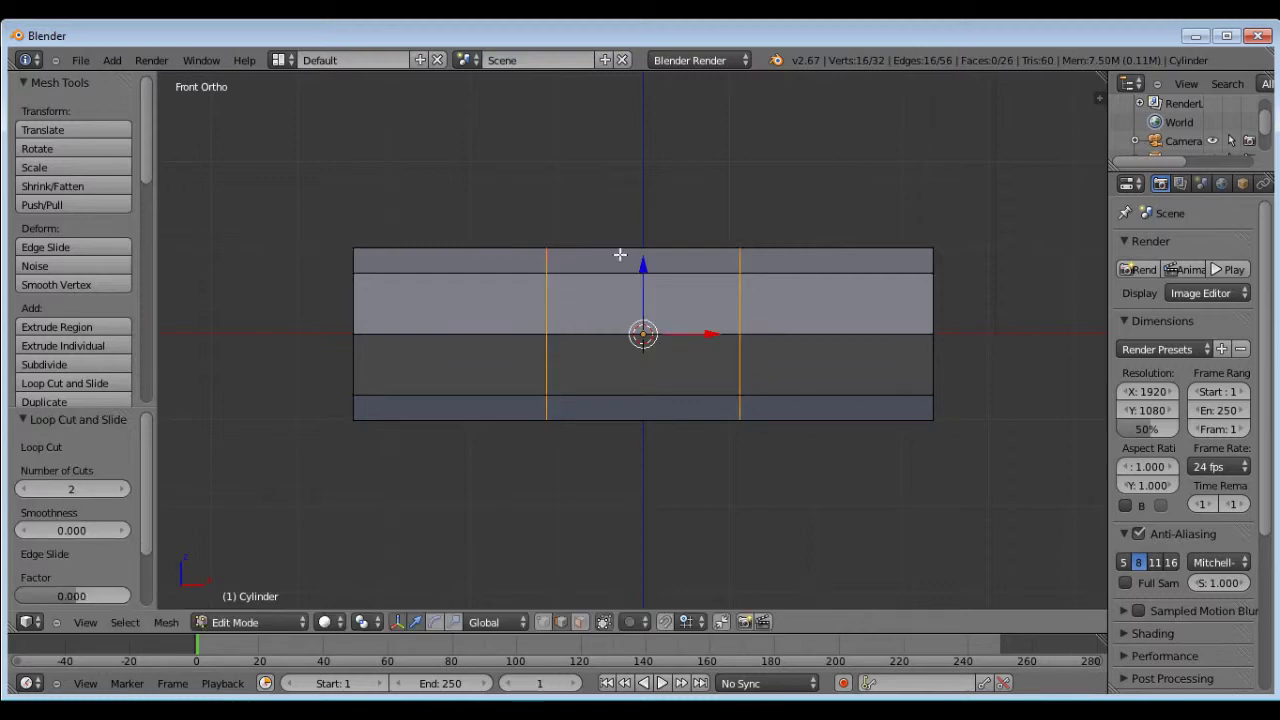
middle_drag(654, 216, 557, 180)
key(KP_1)
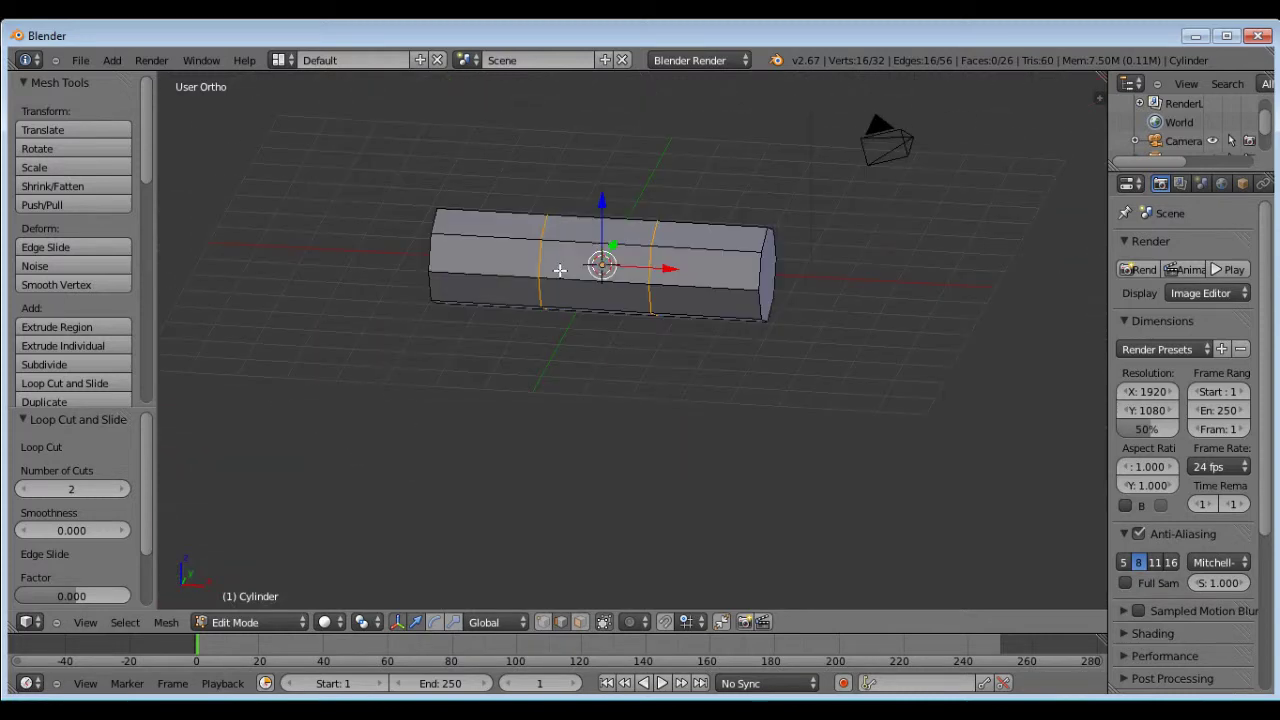
Switch to vertex selection and select only one upper front vertex on the loop cut at the cylinder's positive X side
scroll(526, 250, up, 2)
click(542, 622)
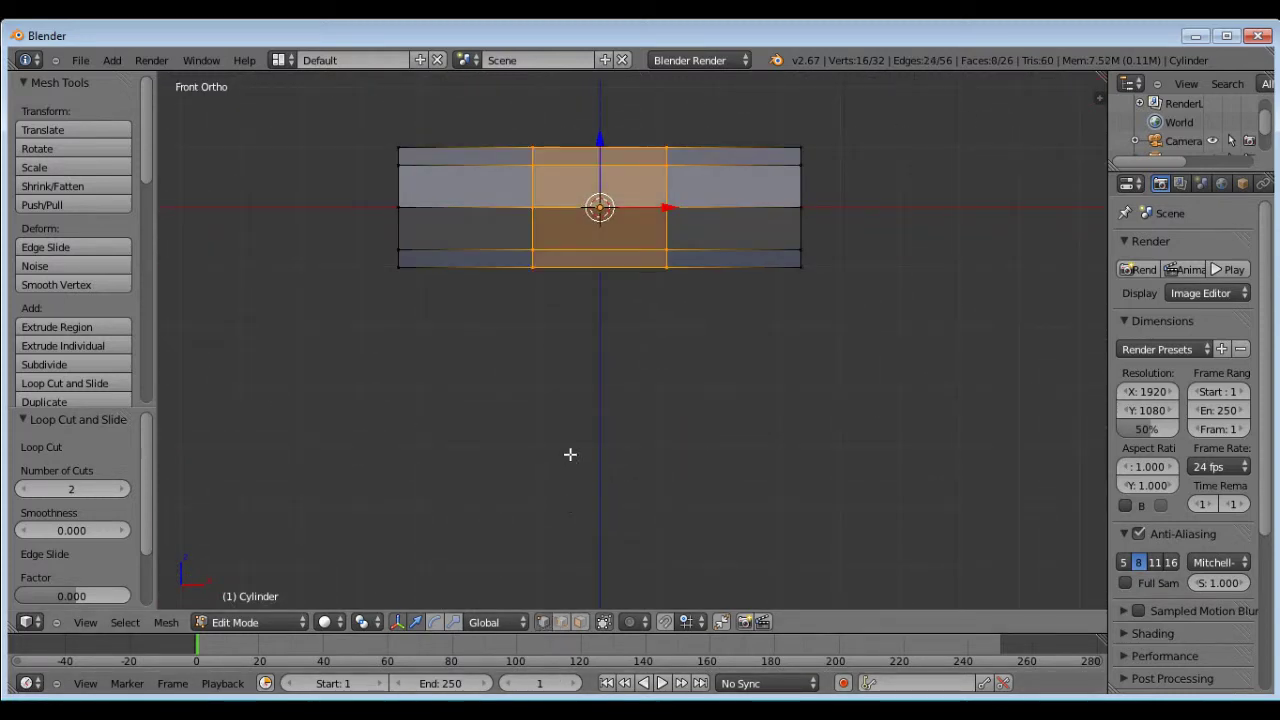
shift+scroll(571, 451, up, 5)
right_click(640, 371)
middle_drag(640, 371, 603, 289)
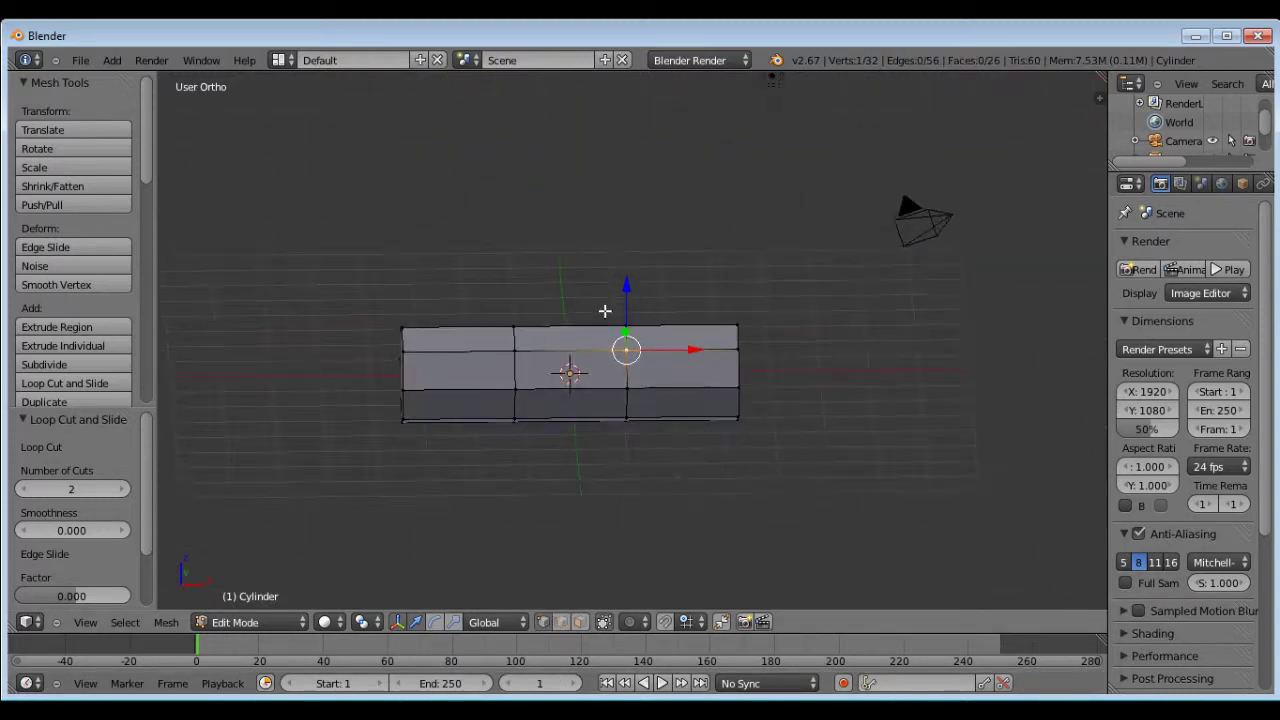
key(KP_1)
scroll(588, 194, up, 1)
shift+scroll(588, 194, down, 3)
scroll(563, 264, up, 1)
scroll(566, 265, down, 2)
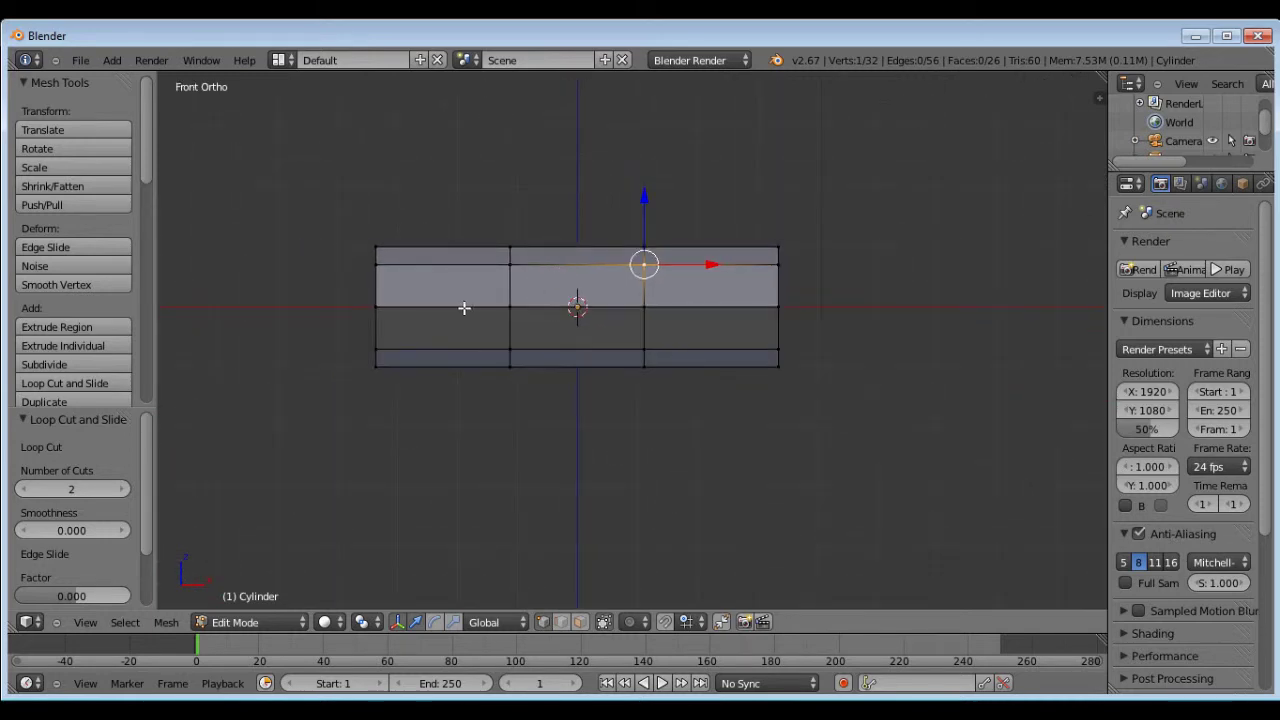
Return the cylinder to Object Mode and add two shape keys to its mesh data: the Basis and a second key
click(251, 622)
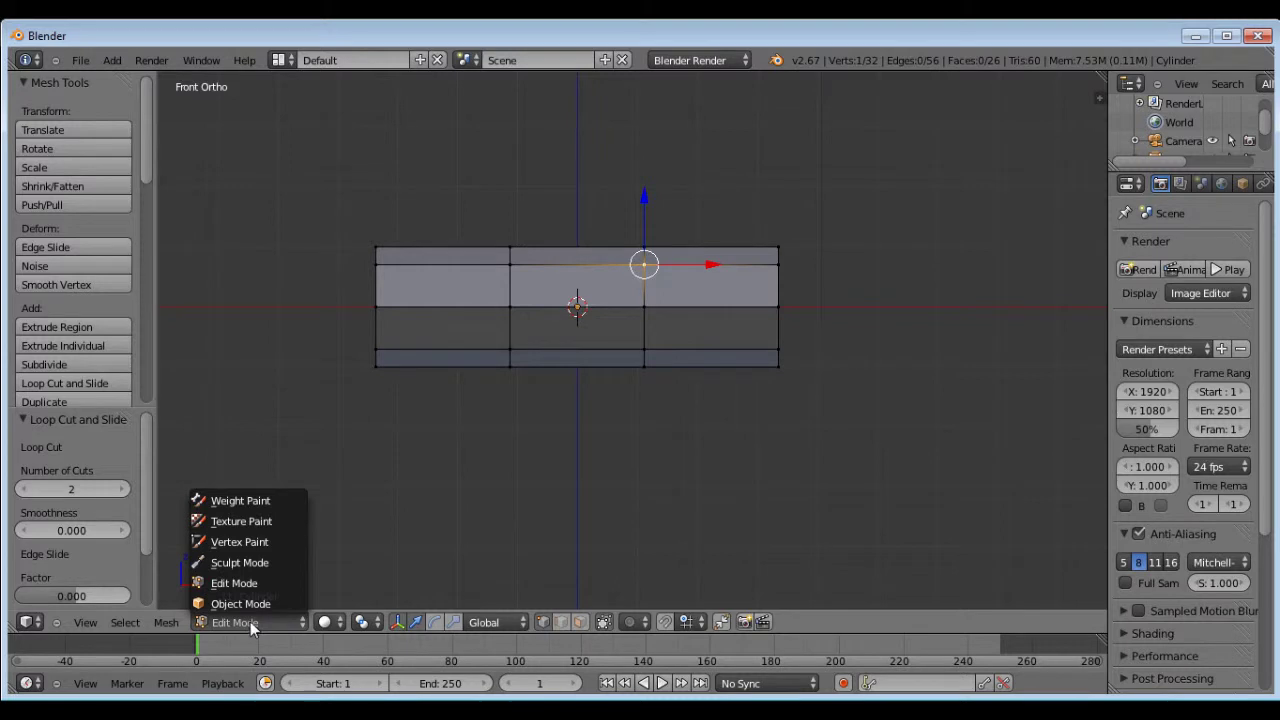
click(254, 604)
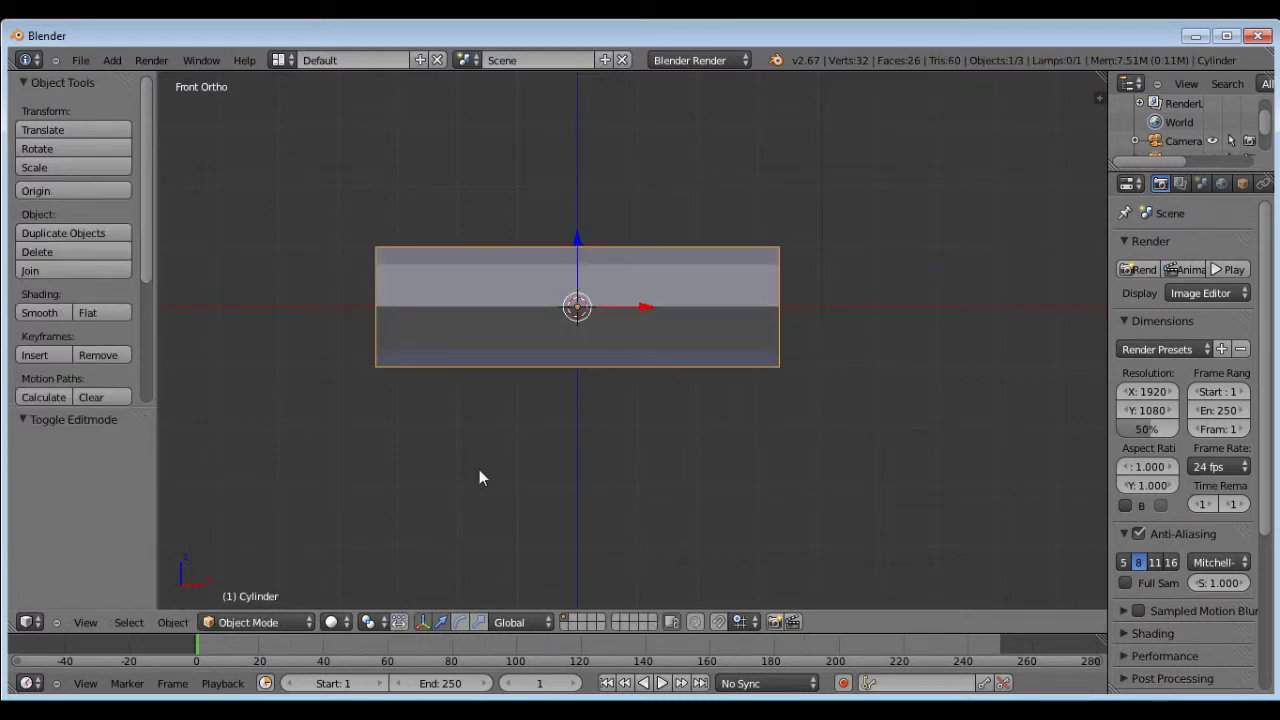
scroll(1211, 184, down, 4)
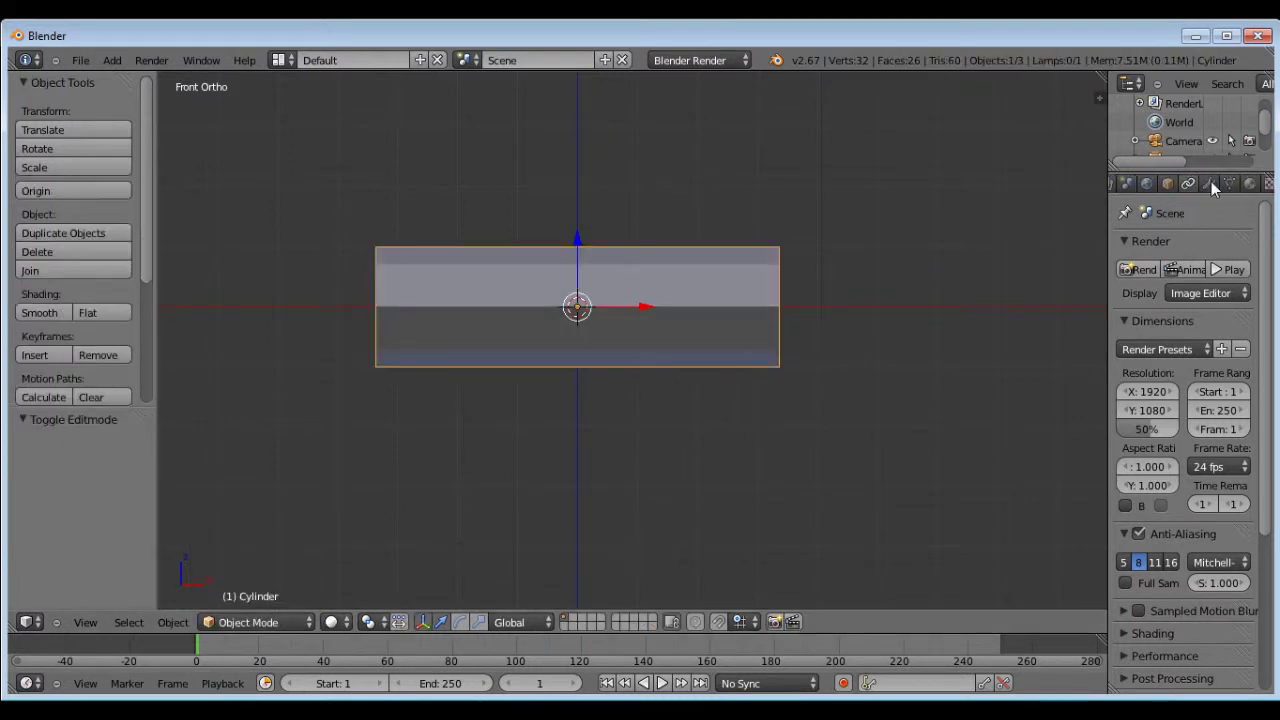
scroll(1207, 208, down, 1)
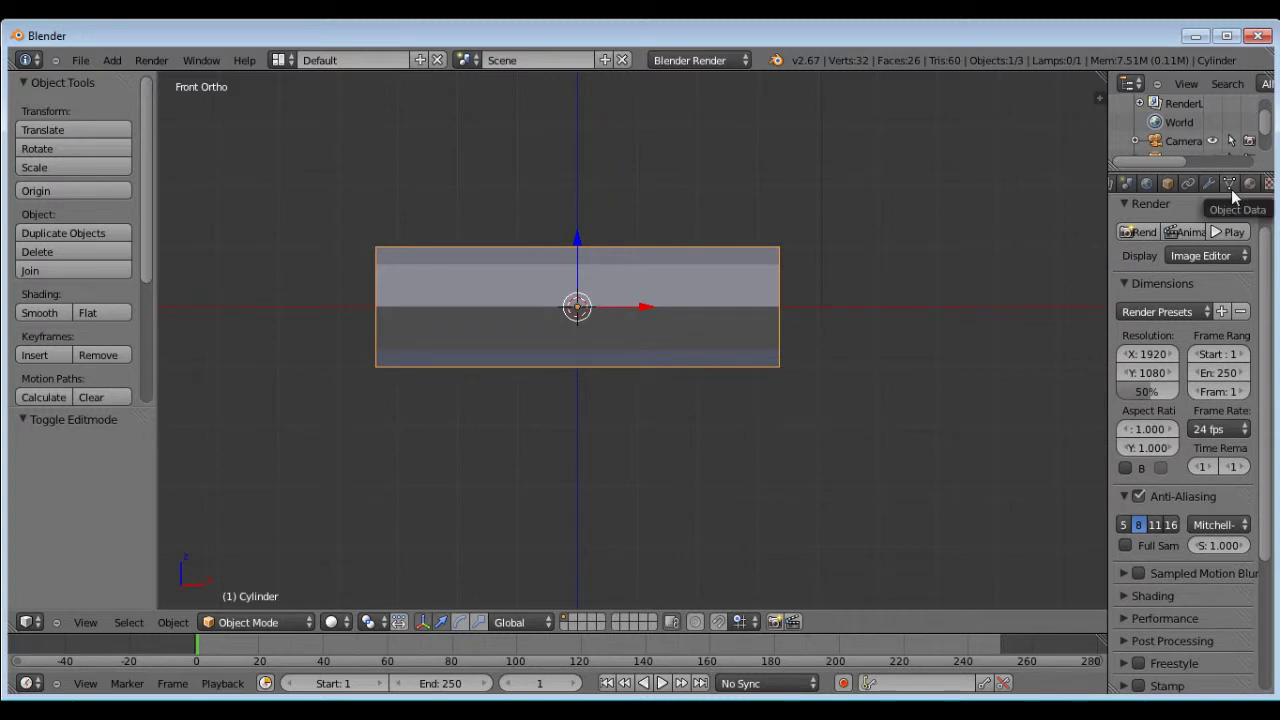
click(1231, 189)
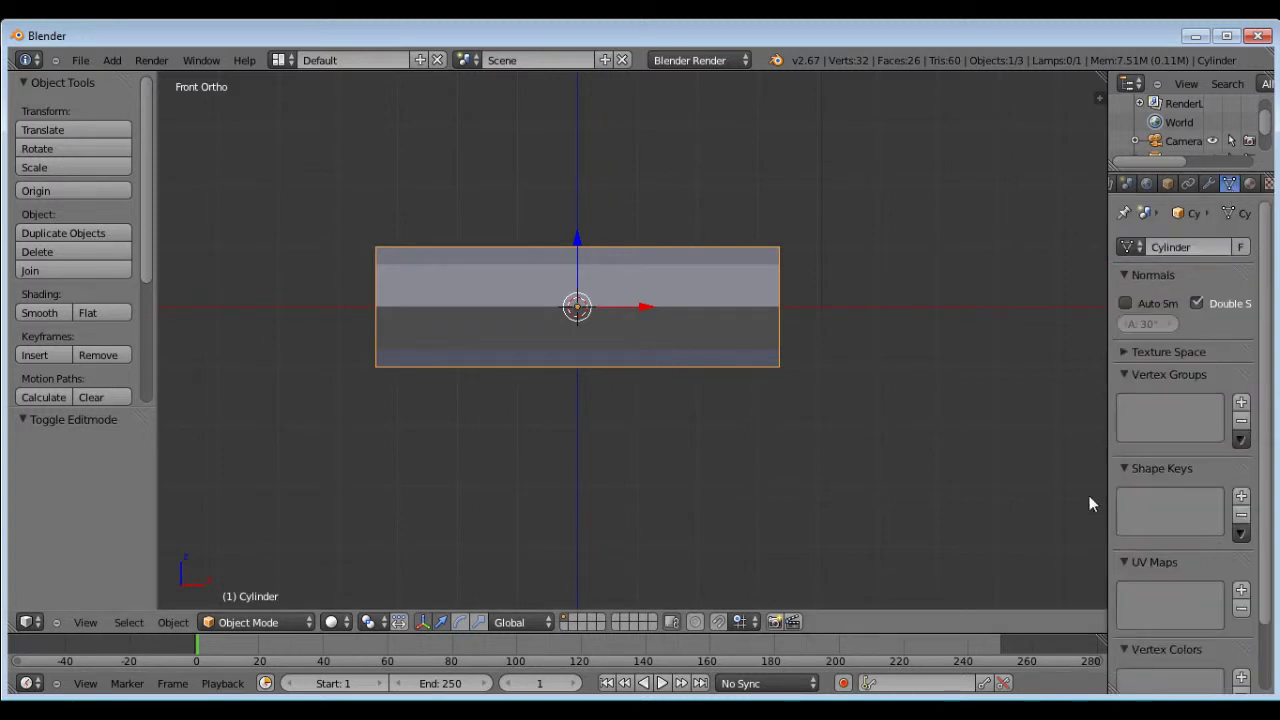
click(1241, 496)
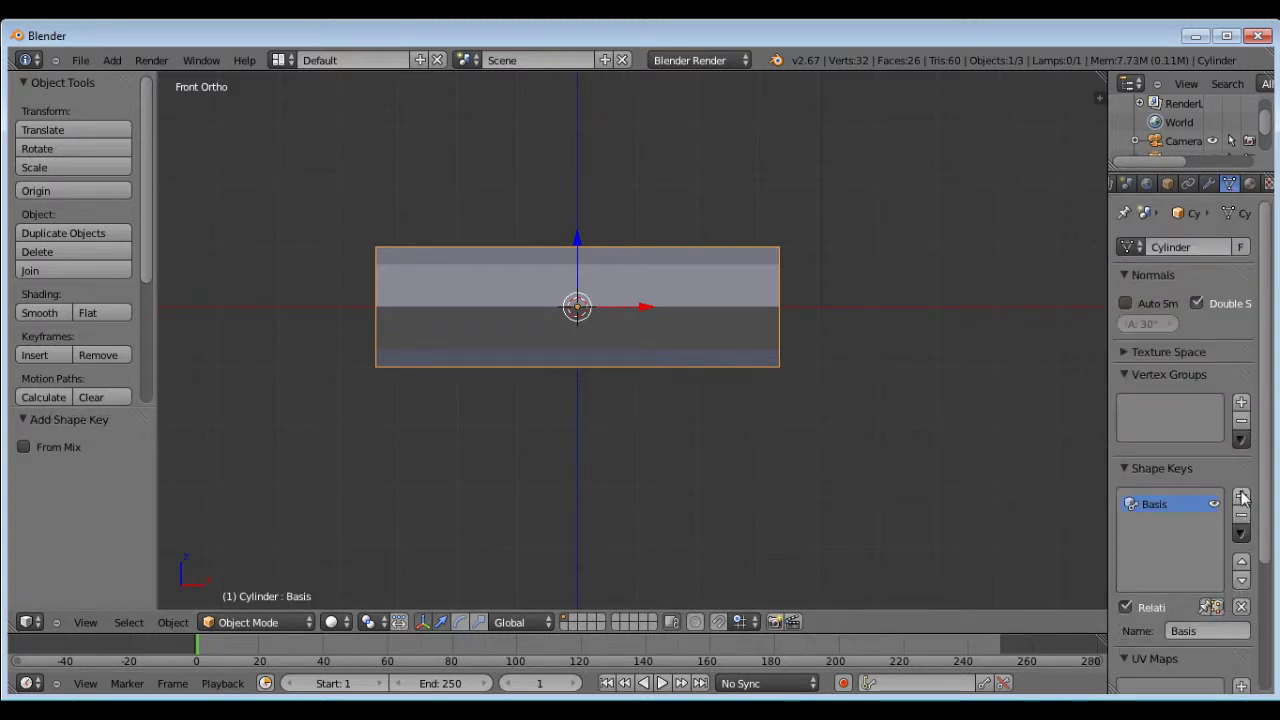
click(1241, 496)
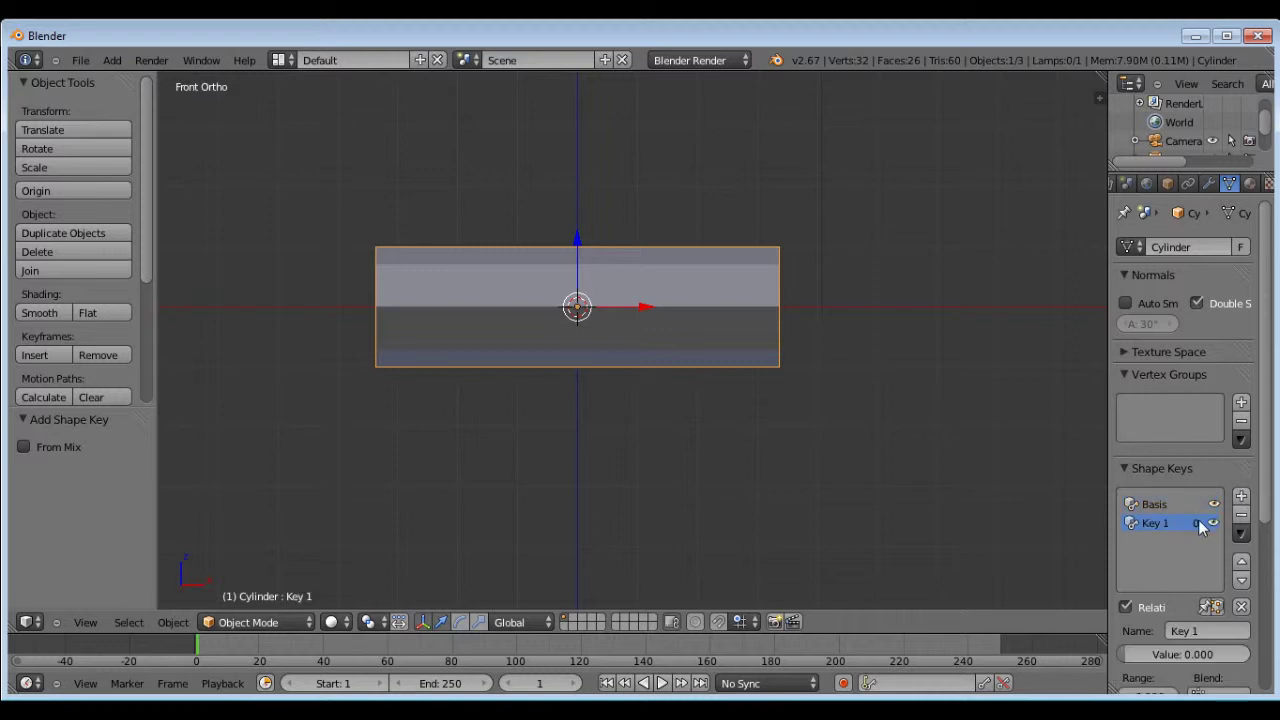
Rename the cylinder's second shape key as Shape
click(1203, 634)
text(ShapeShape)
key(Return)
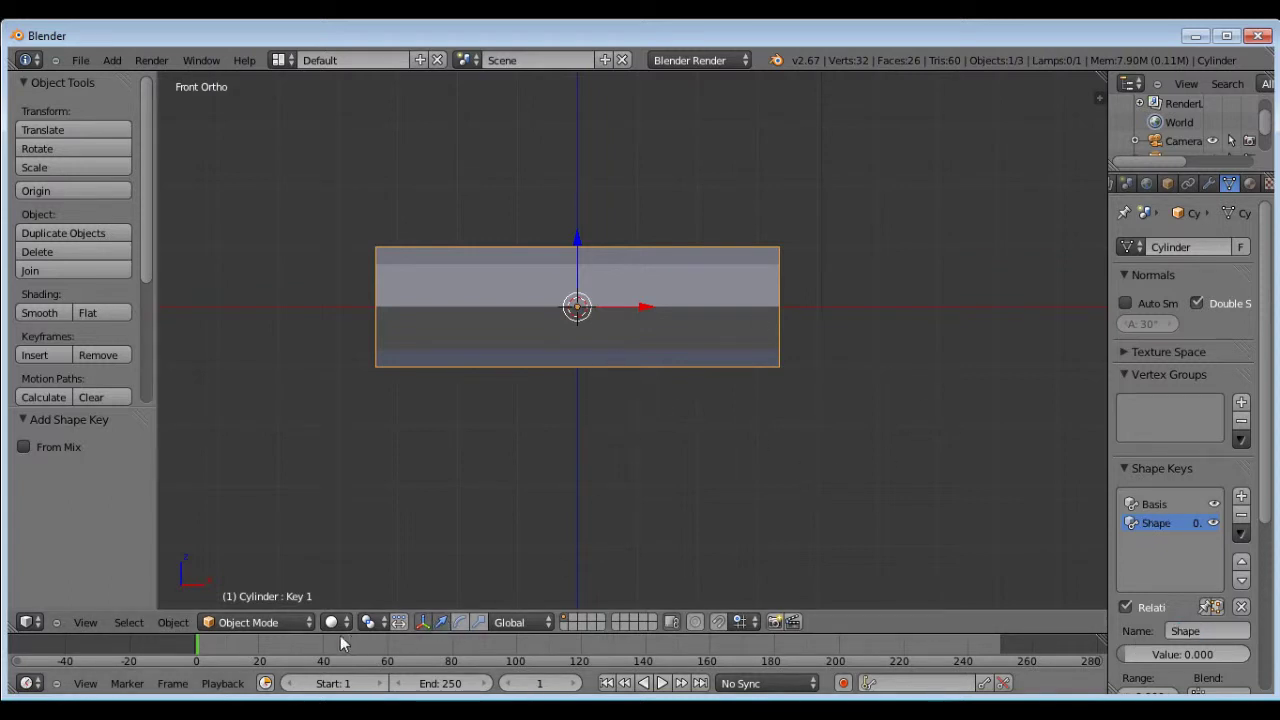
With the Shape key active, enter Edit Mode and select both inner edge loops around the cylinder, ending in the front view
click(262, 623)
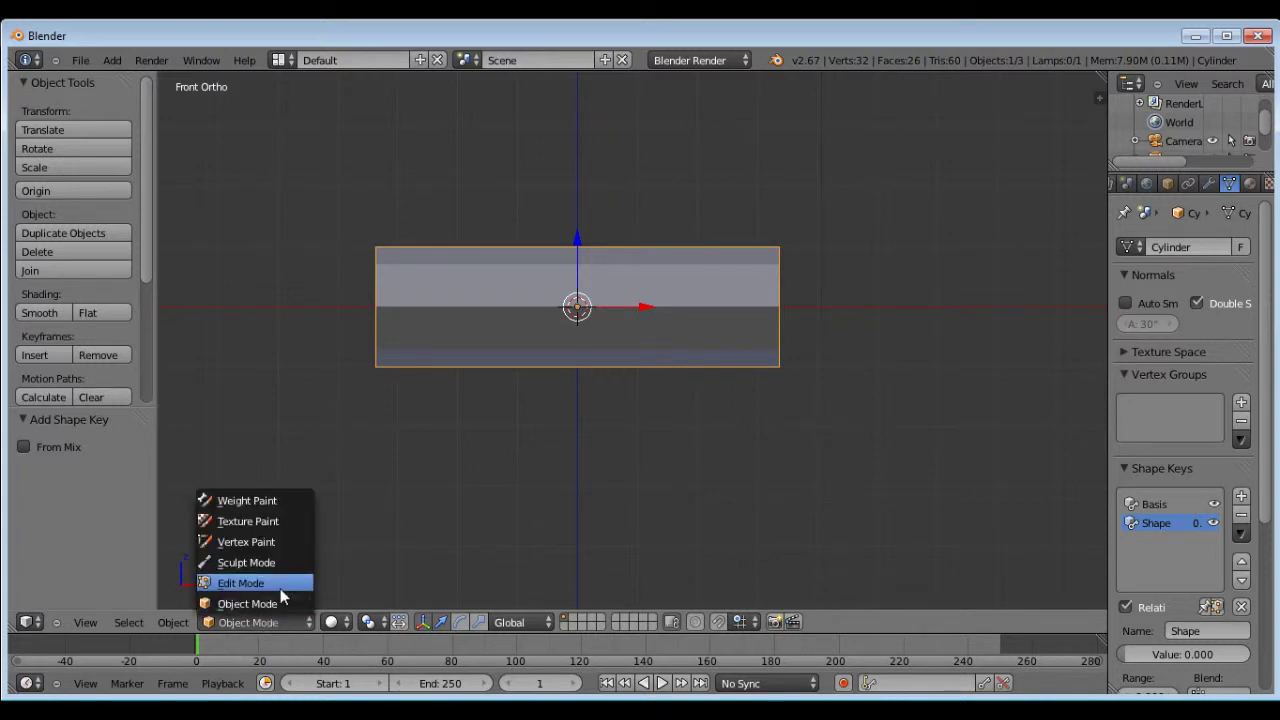
click(262, 584)
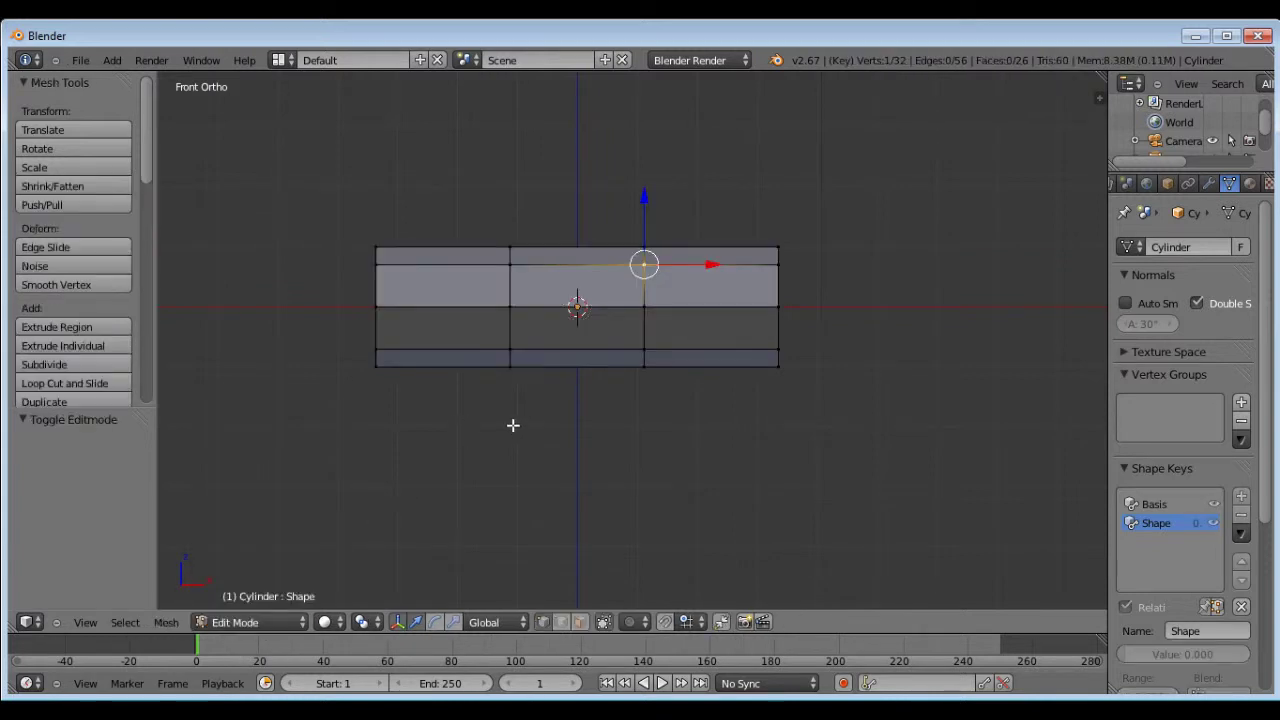
middle_drag(570, 286, 543, 308)
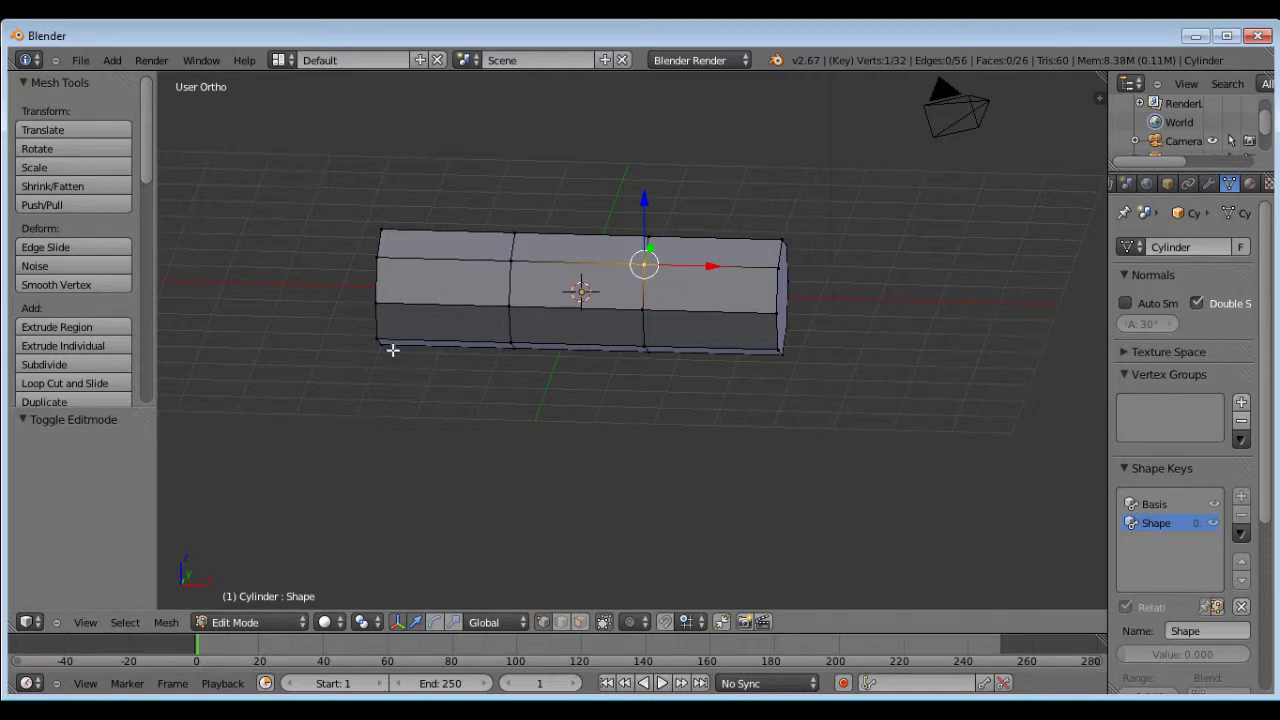
alt+shift+right_click(516, 298)
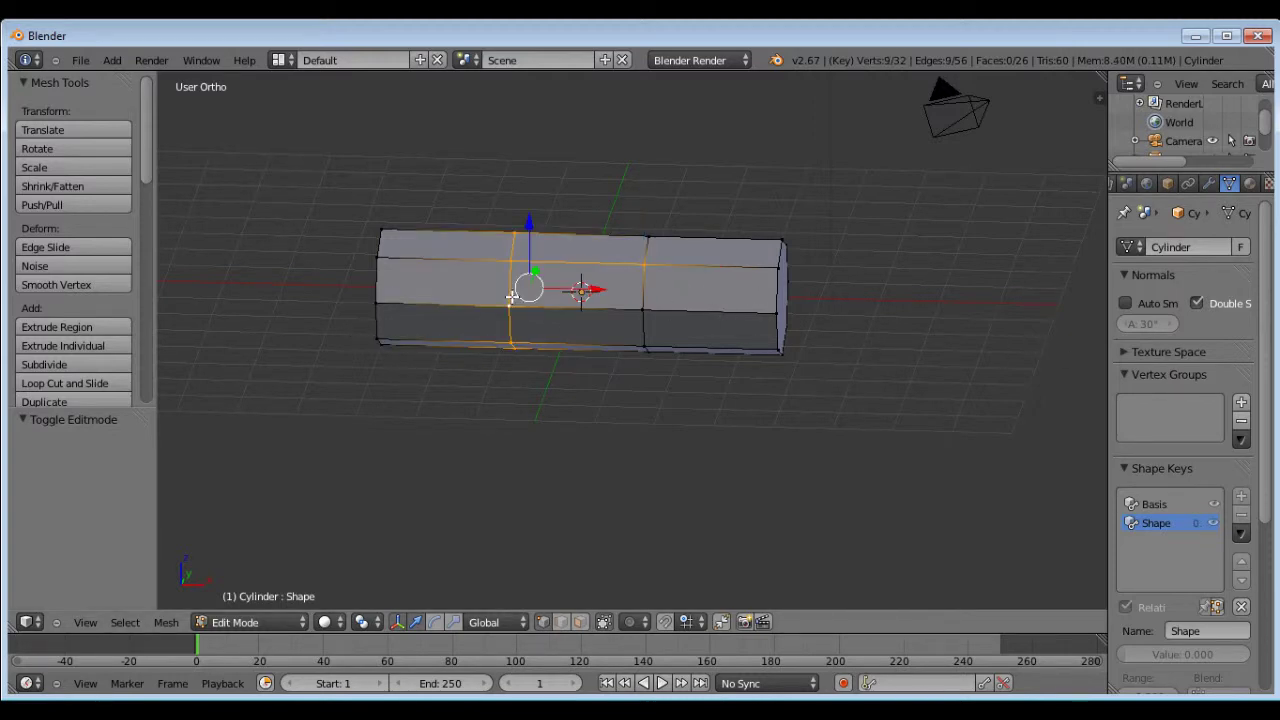
alt+shift+right_click(653, 299)
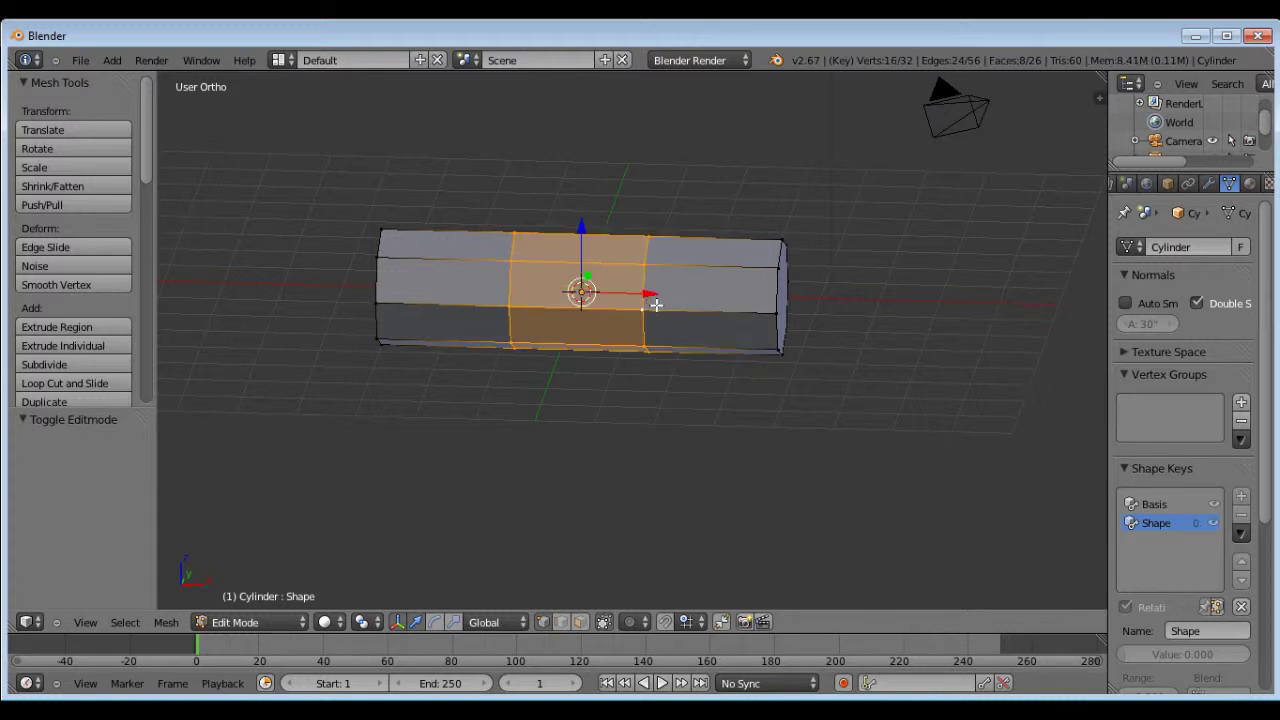
key(KP_1)
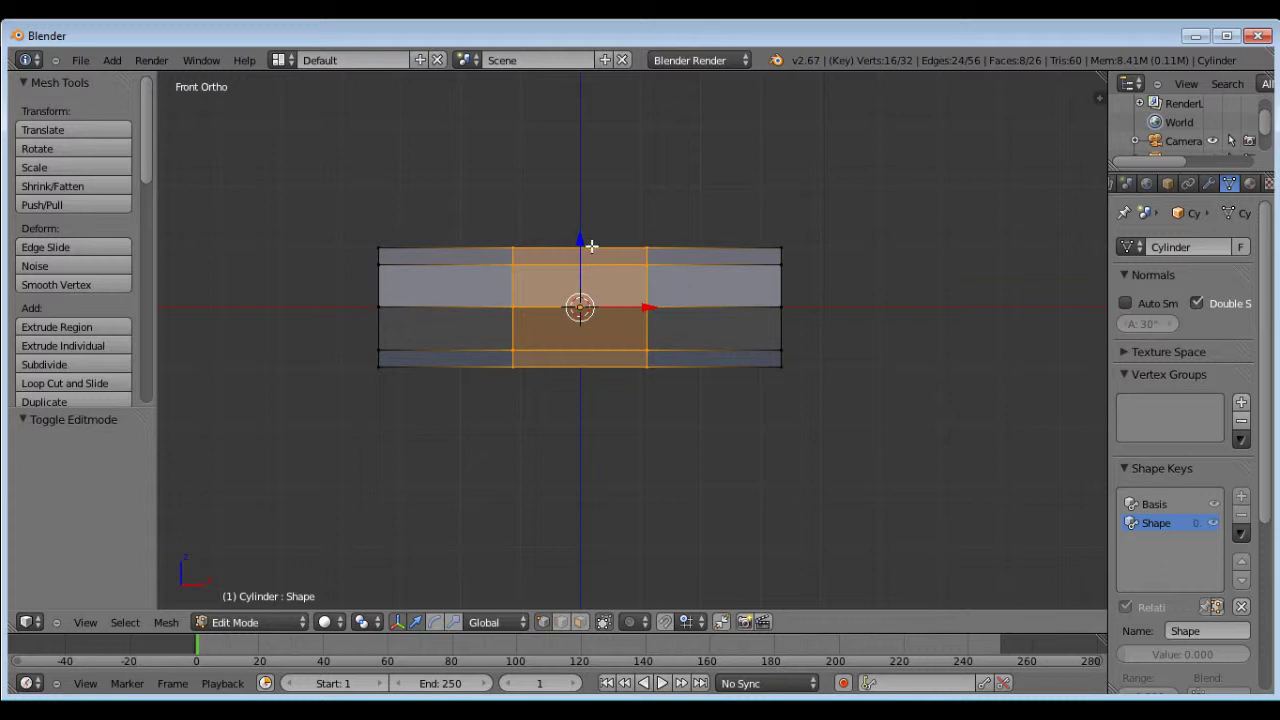
Raise the selected middle section about 1.425 along Z in the Shape key and return to Object Mode
drag(587, 245, 586, 160)
mouse_move(586, 160)
middle_down()
mouse_move(683, 351)
mouse_move(786, 209)
mouse_move(877, 269)
mouse_move(591, 394)
mouse_move(566, 174)
middle_up()
scroll(568, 170, down, 1)
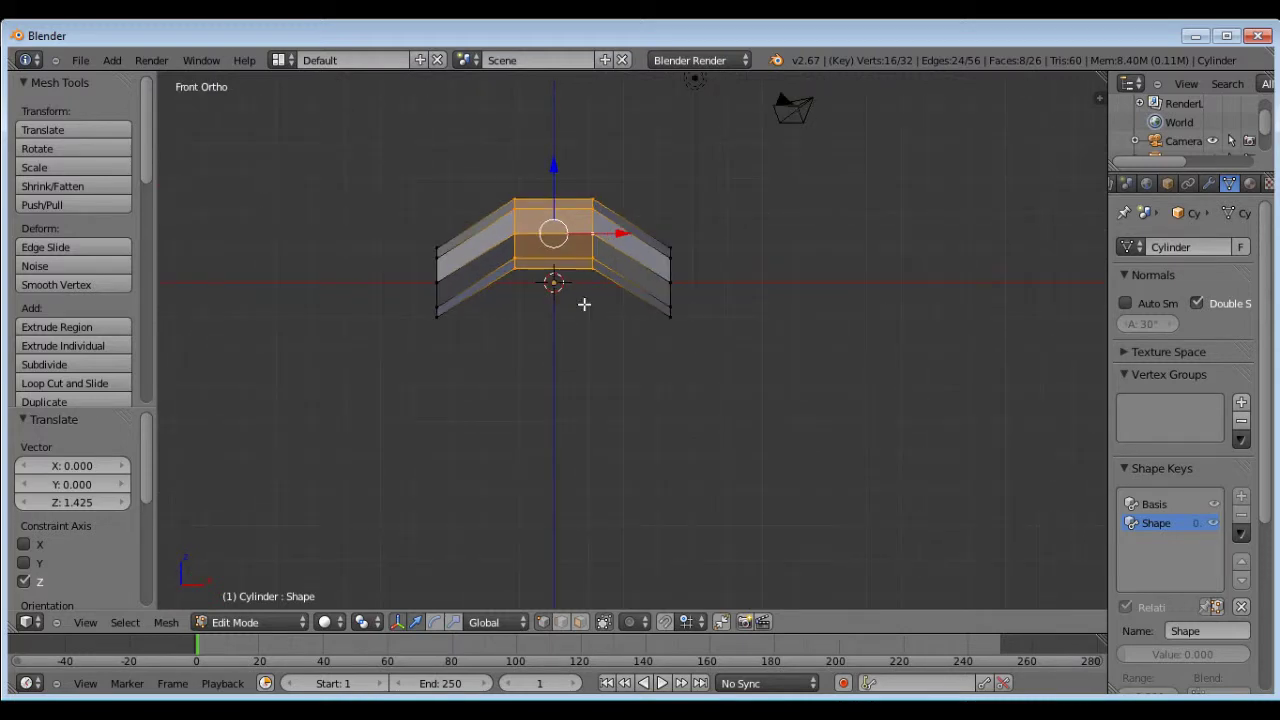
click(286, 624)
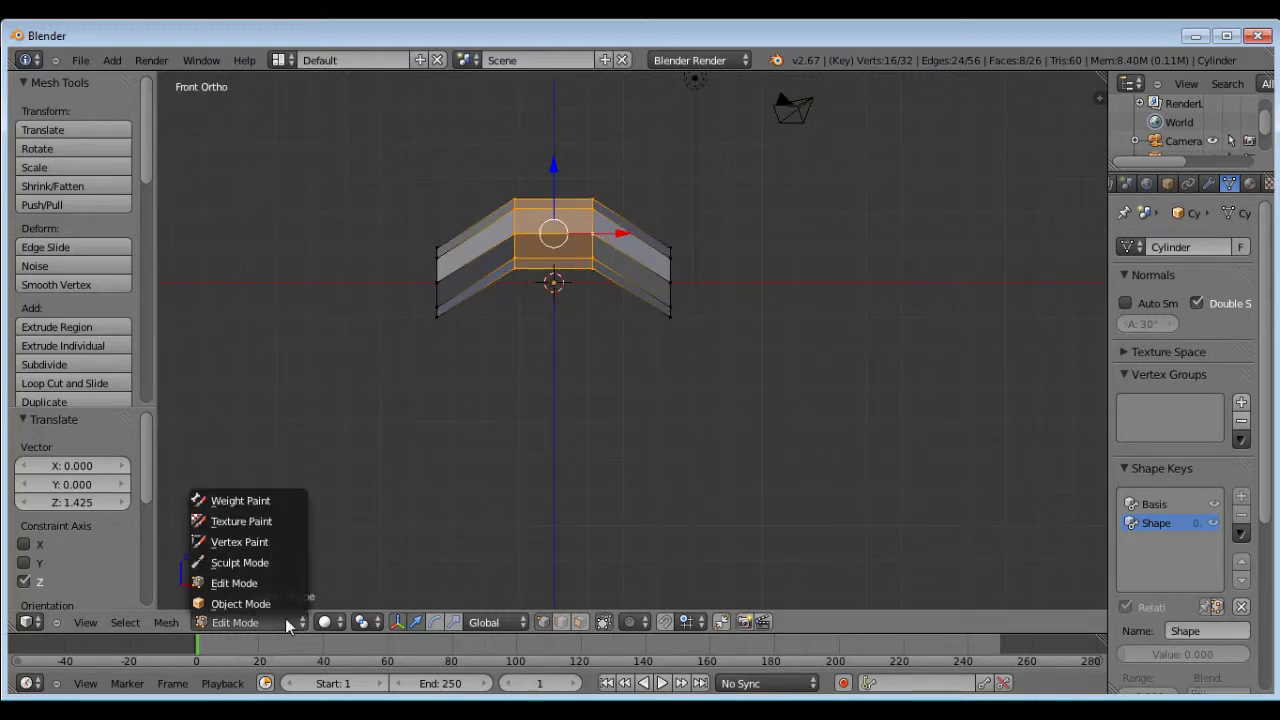
click(287, 607)
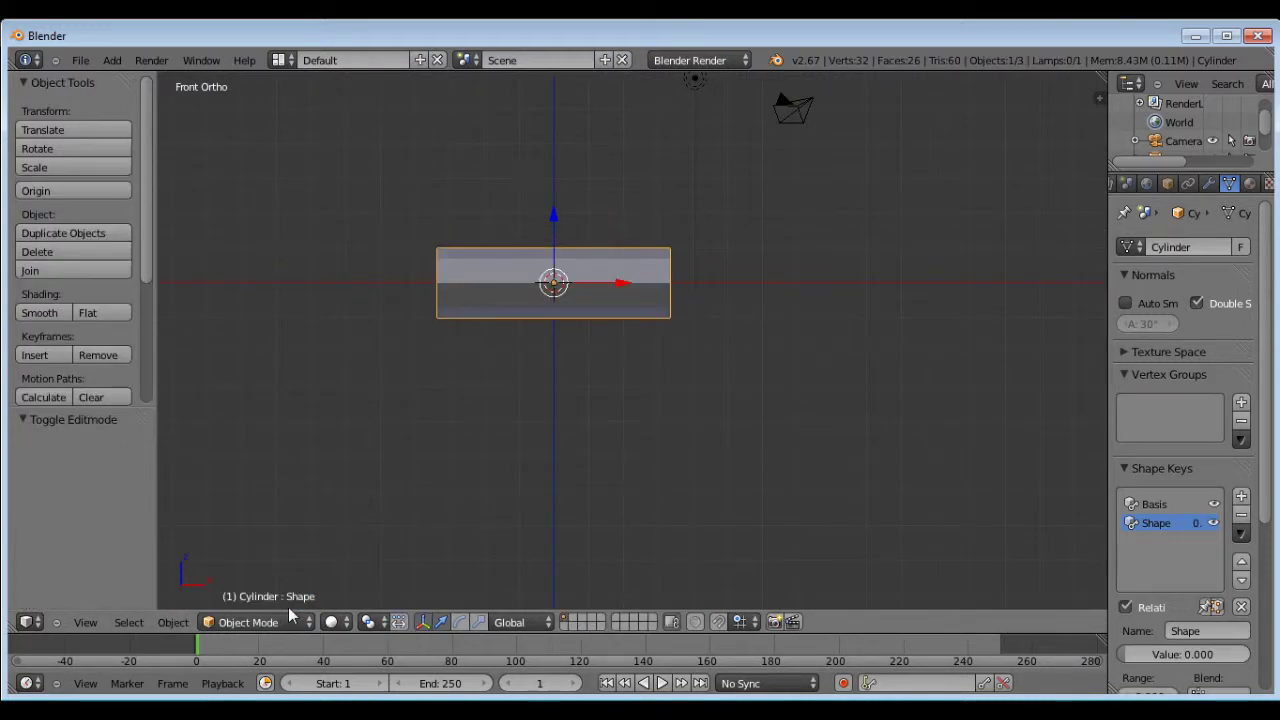
Preview the Shape key's deformation by raising its value and bringing it back to 0
scroll(686, 378, down, 3)
scroll(591, 337, up, 3)
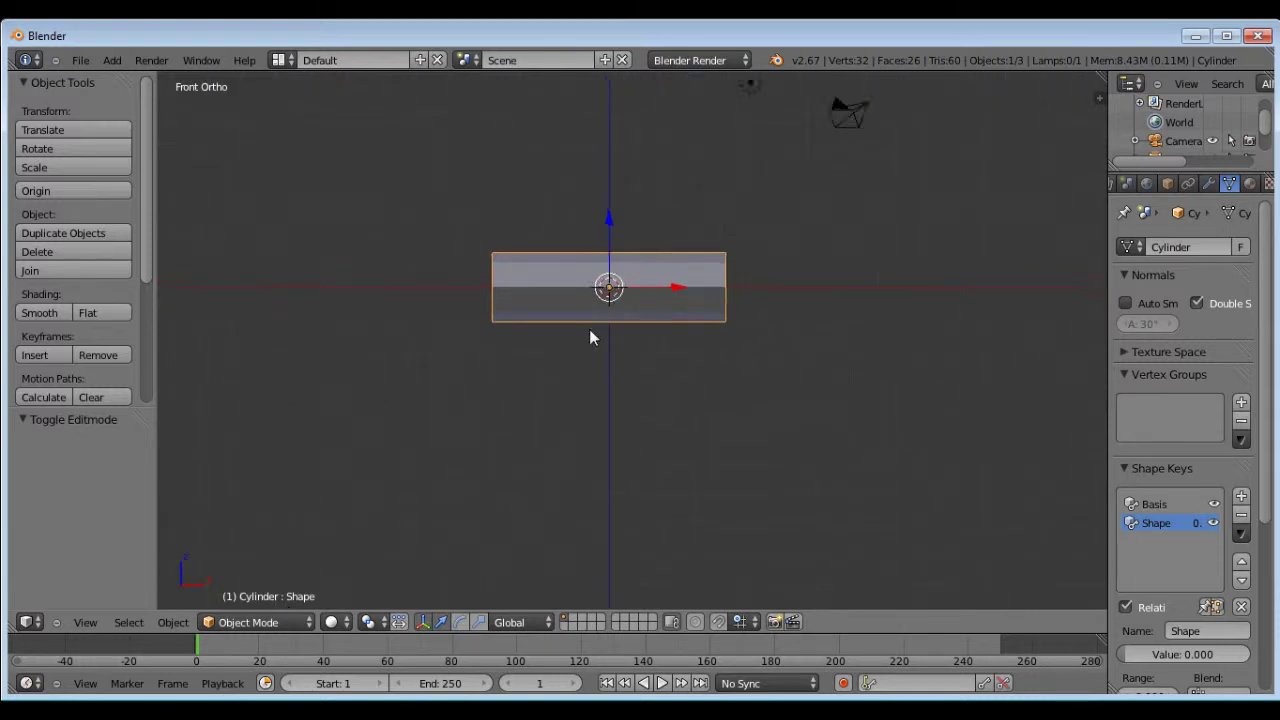
scroll(651, 354, up, 1)
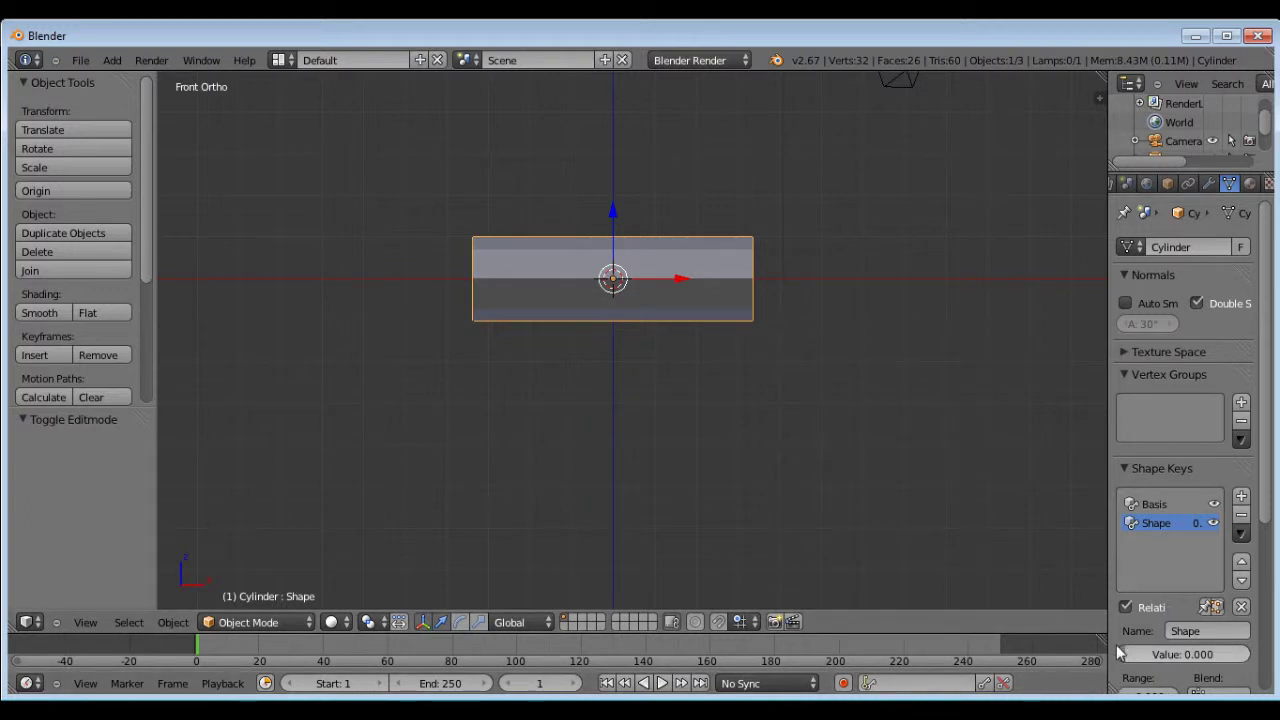
drag(1121, 655, 1157, 670)
drag(1245, 670, 1105, 665)
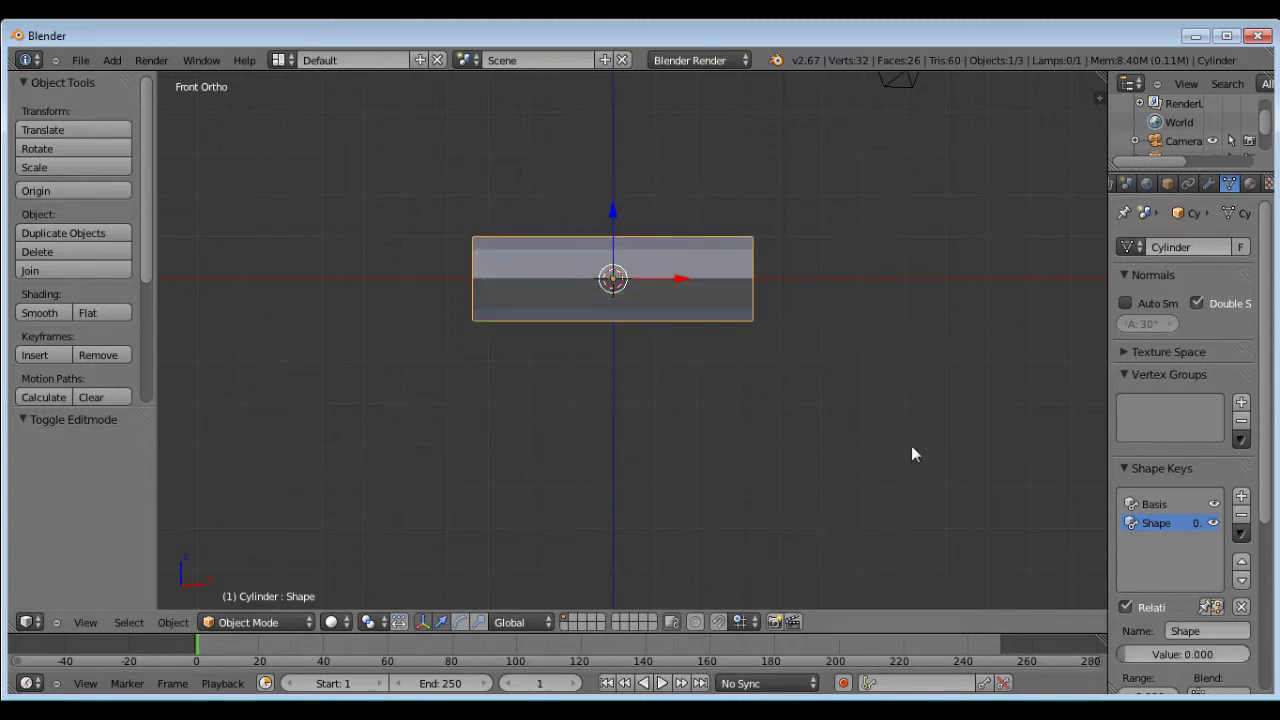
scroll(864, 280, down, 1)
scroll(434, 371, down, 2)
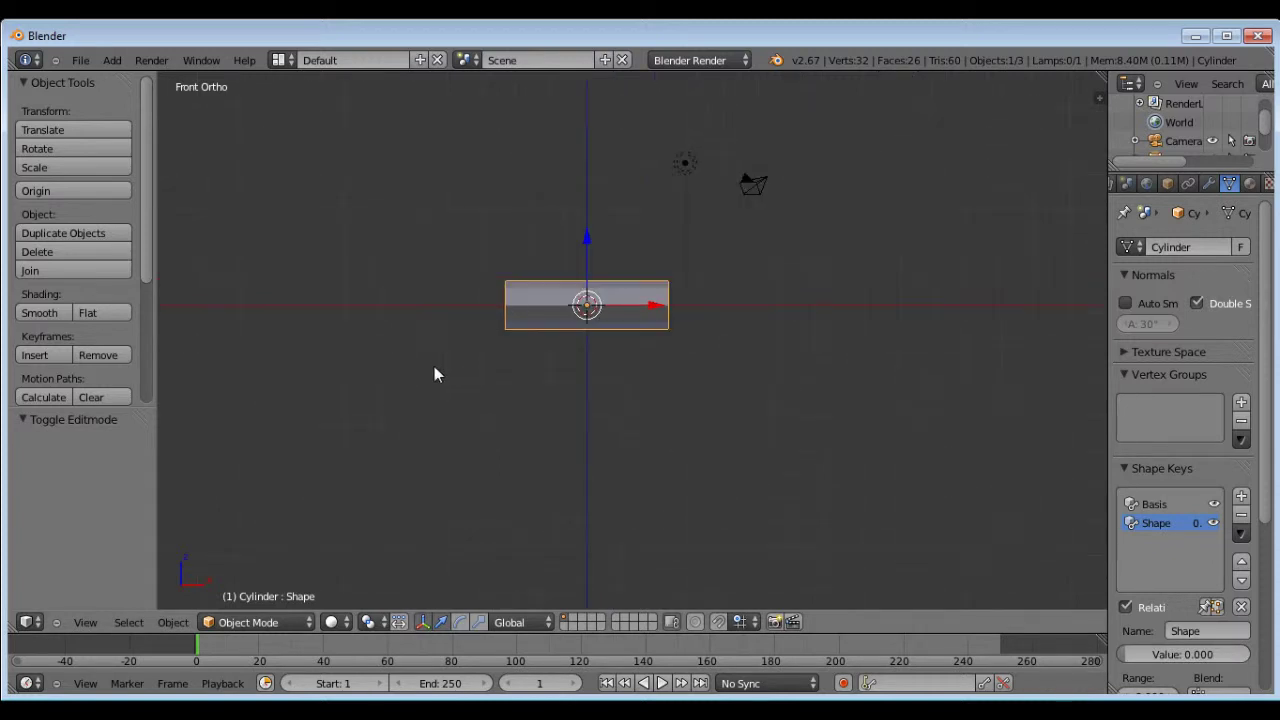
scroll(571, 393, up, 4)
scroll(380, 246, up, 2)
scroll(373, 246, down, 3)
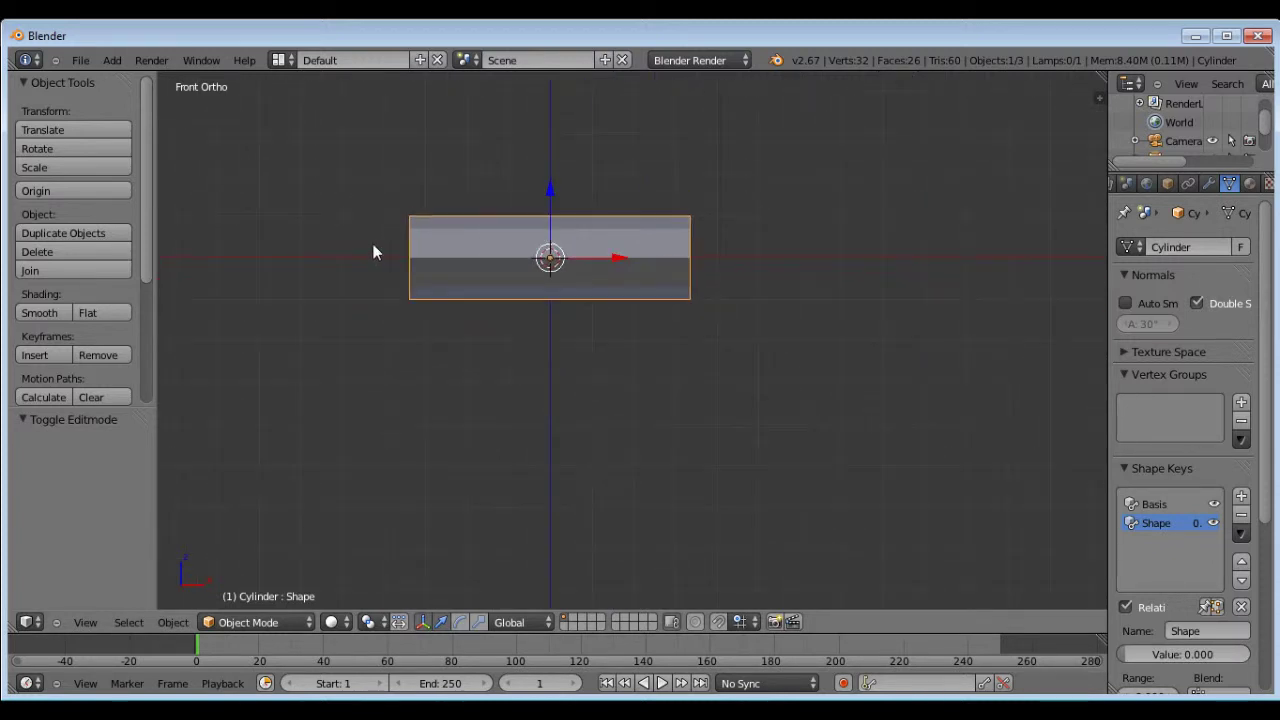
scroll(891, 268, down, 1)
scroll(660, 252, up, 2)
scroll(412, 235, down, 1)
scroll(410, 233, up, 1)
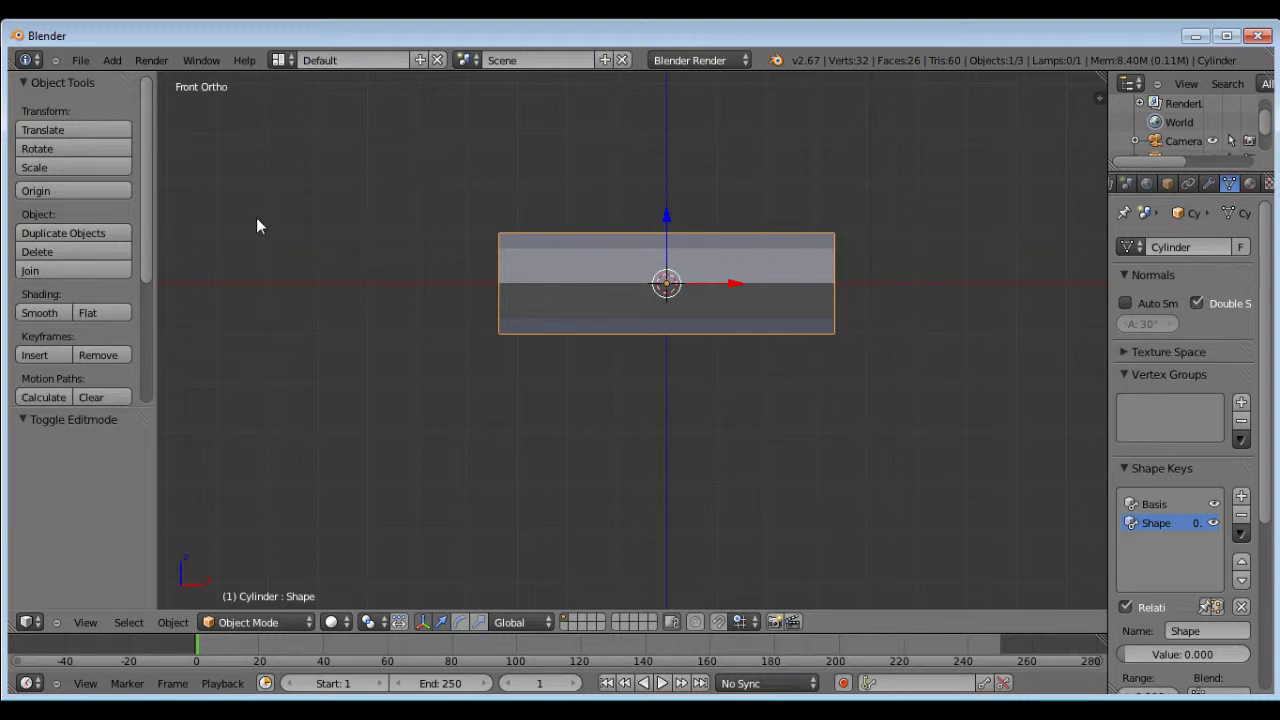
Hide the 3D view's tool shelf and split the view into two side-by-side areas
key(t)
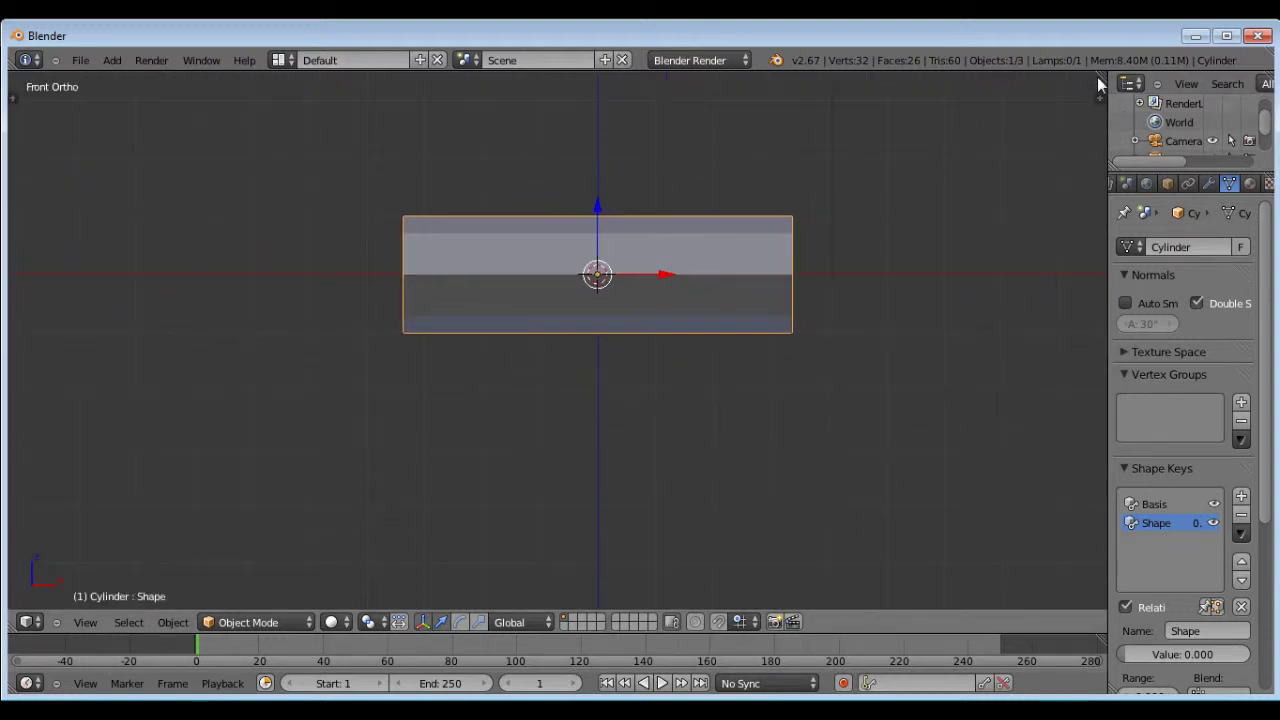
drag(1100, 88, 696, 114)
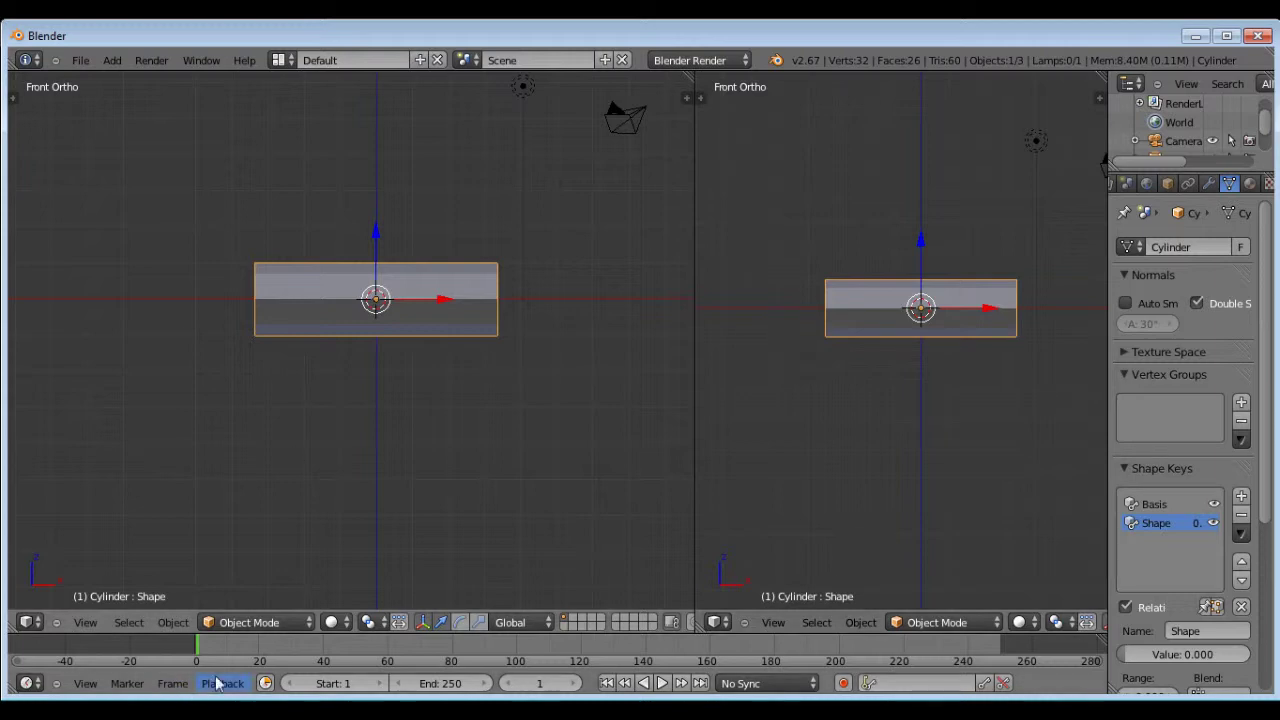
Change the wider of the two 3D view areas to the Graph Editor and narrow both it and its channel region
click(35, 625)
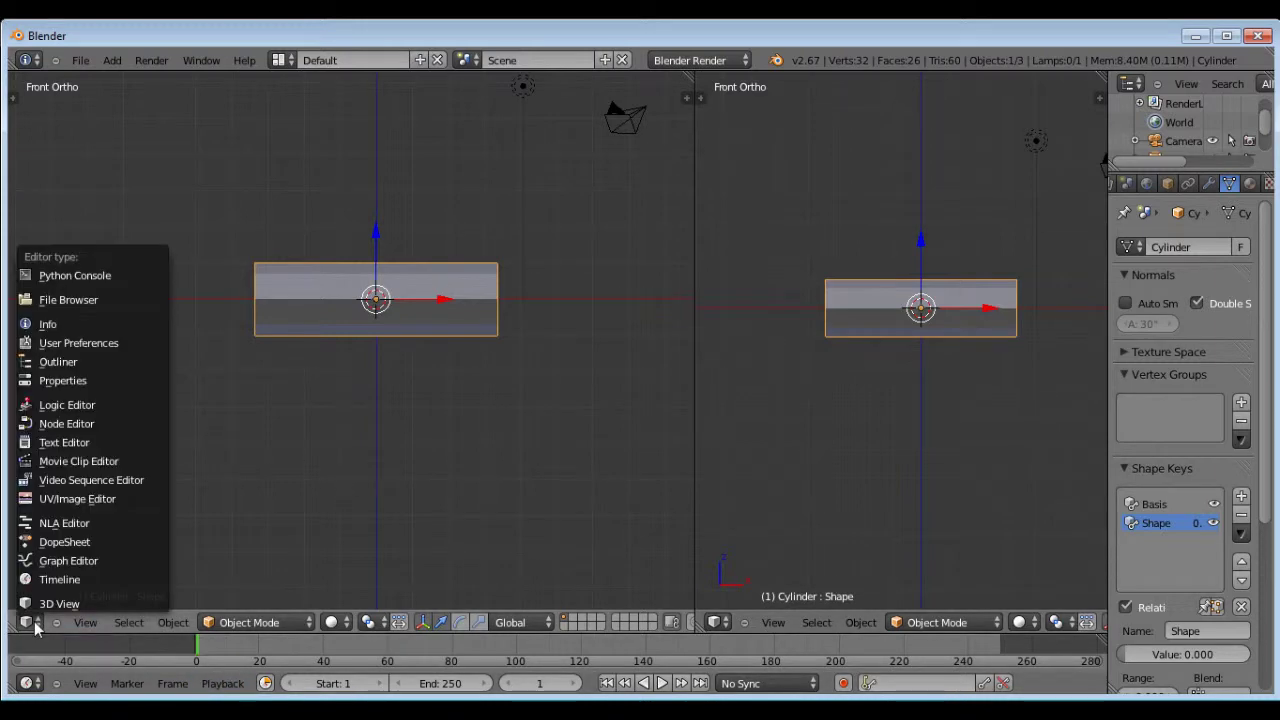
click(87, 566)
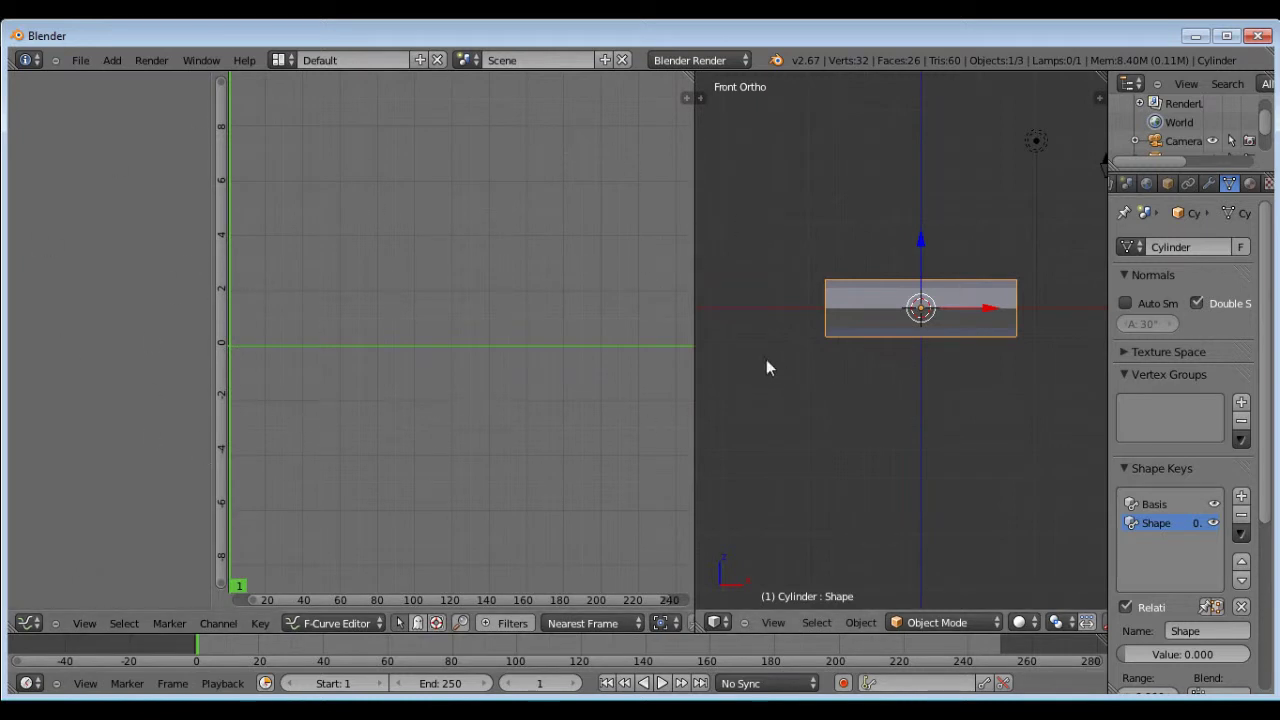
drag(697, 408, 558, 410)
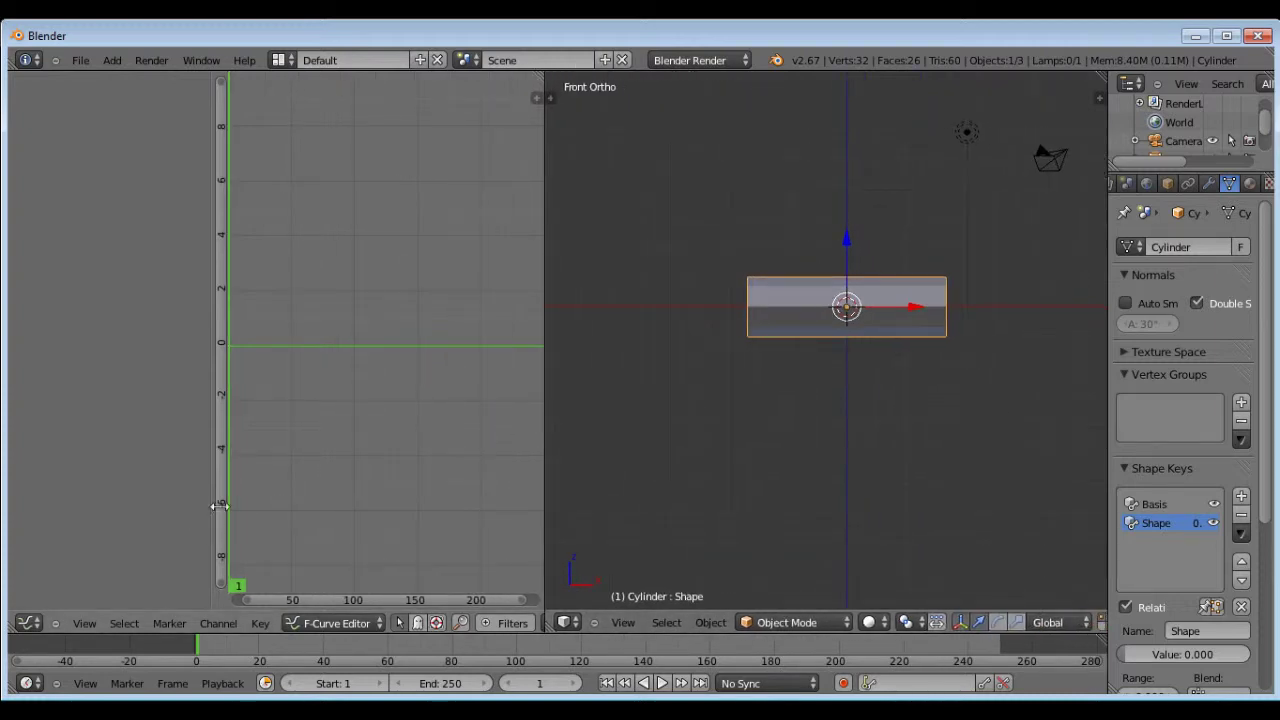
drag(218, 505, 140, 508)
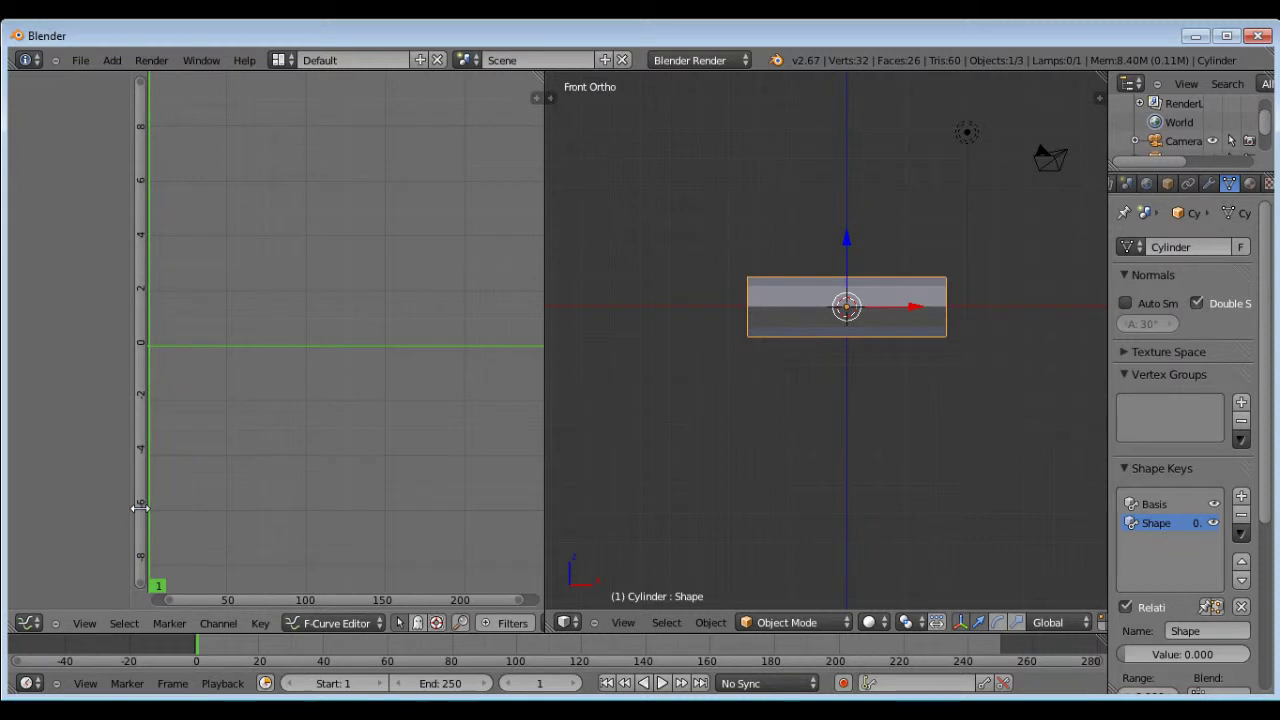
scroll(903, 283, up, 3)
scroll(872, 270, down, 1)
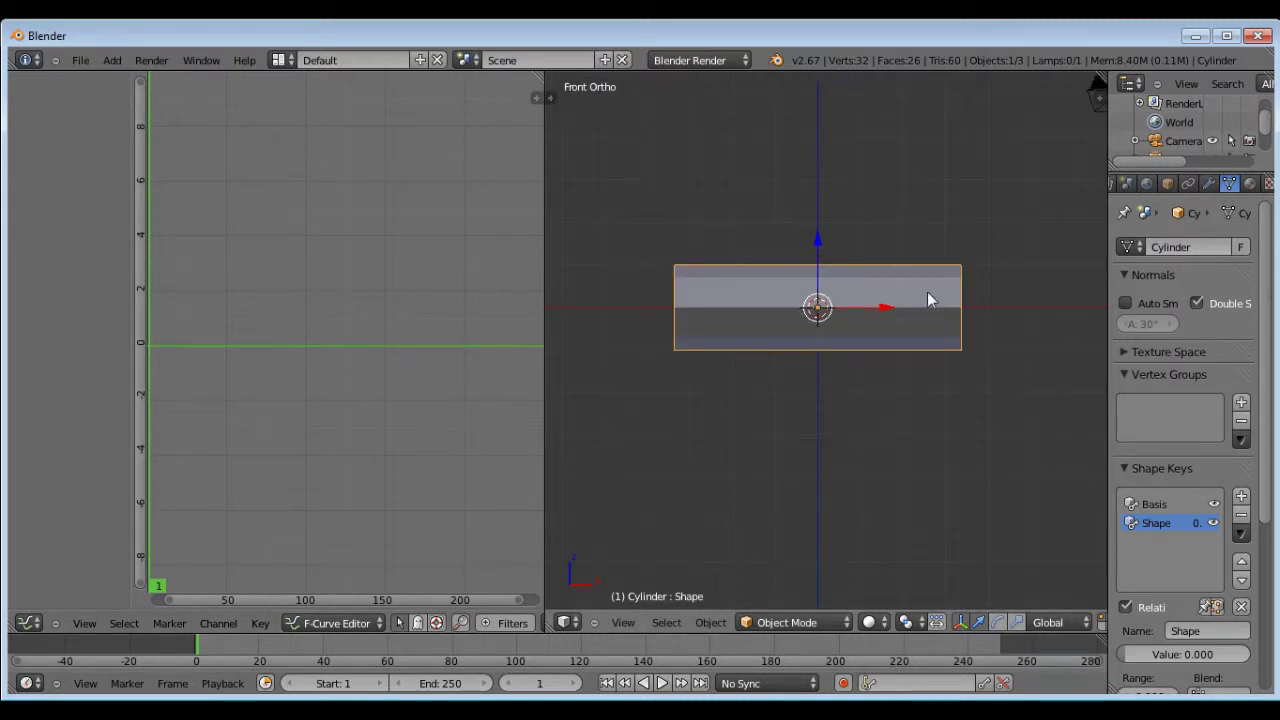
scroll(927, 291, down, 1)
scroll(971, 297, up, 2)
scroll(1030, 327, down, 1)
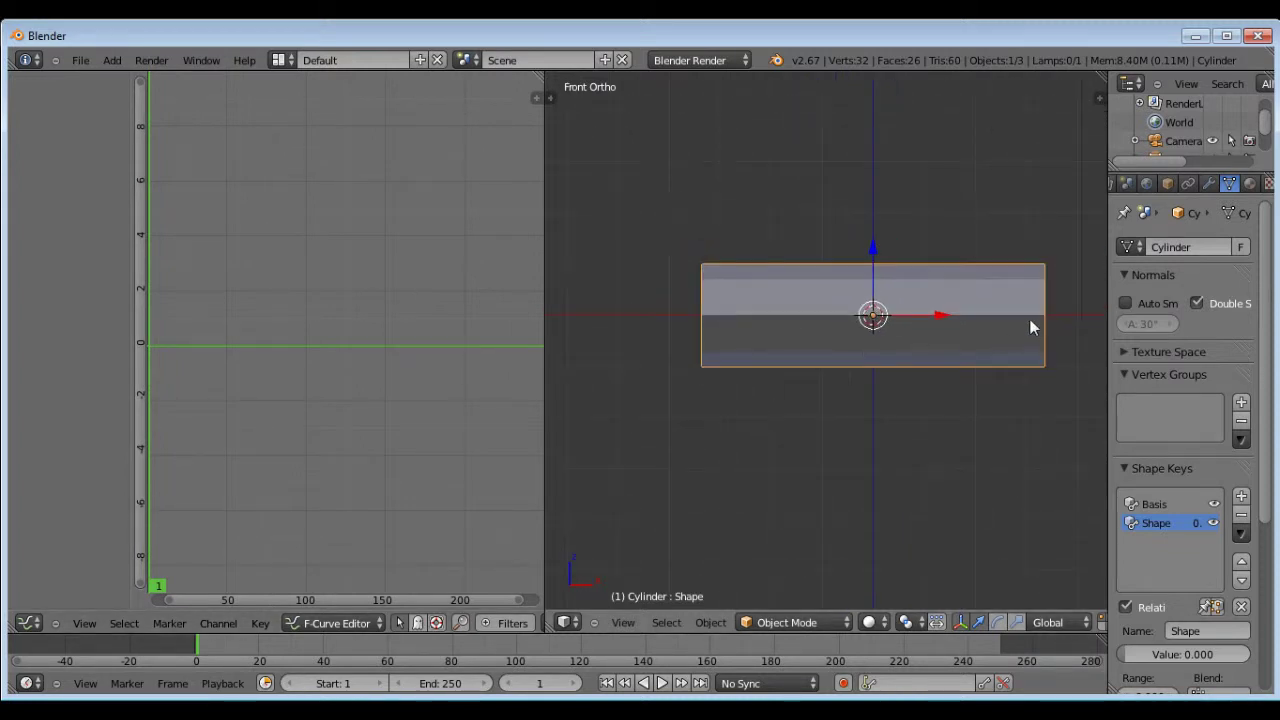
scroll(1030, 320, down, 1)
scroll(980, 350, down, 2)
scroll(1028, 316, up, 2)
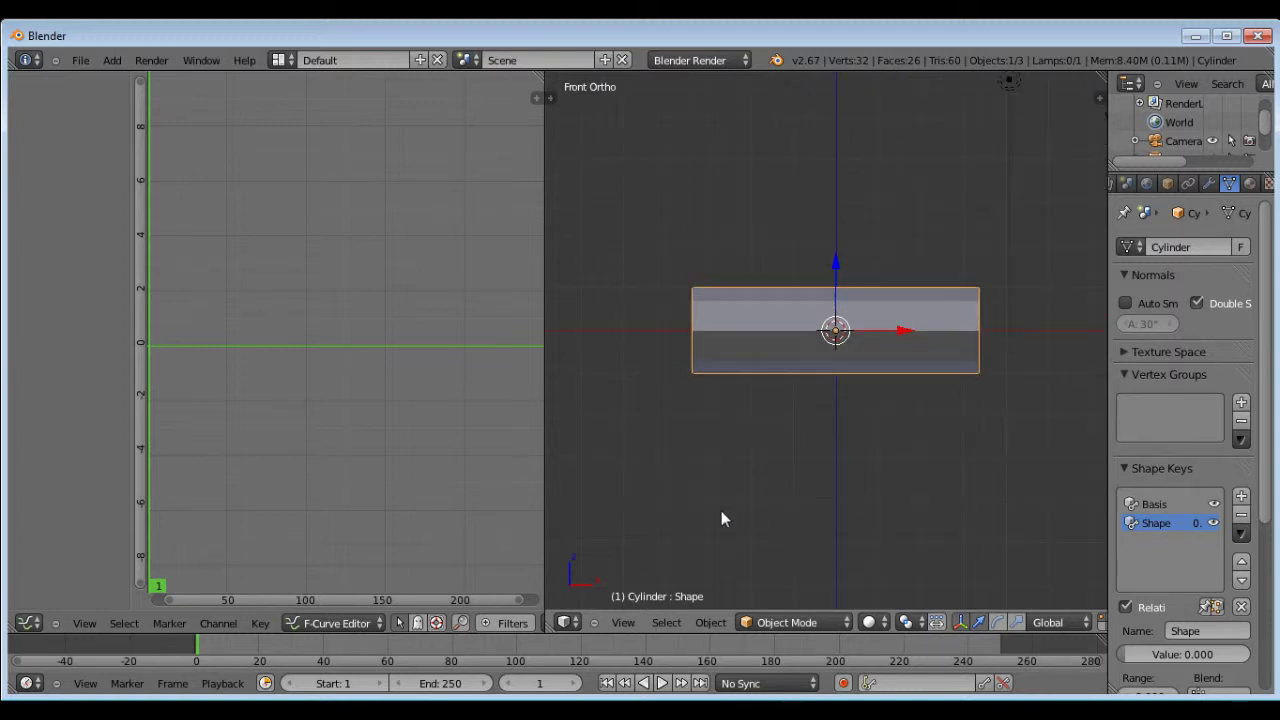
click(800, 623)
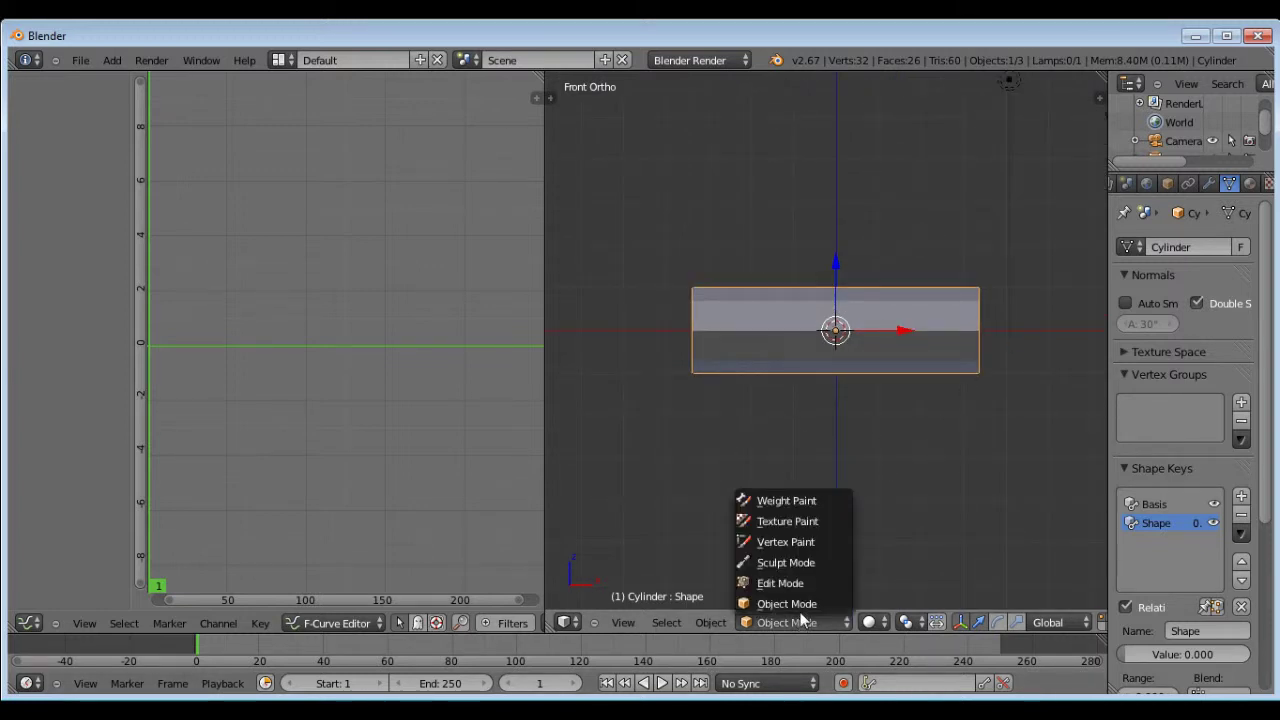
click(798, 604)
scroll(888, 220, down, 2)
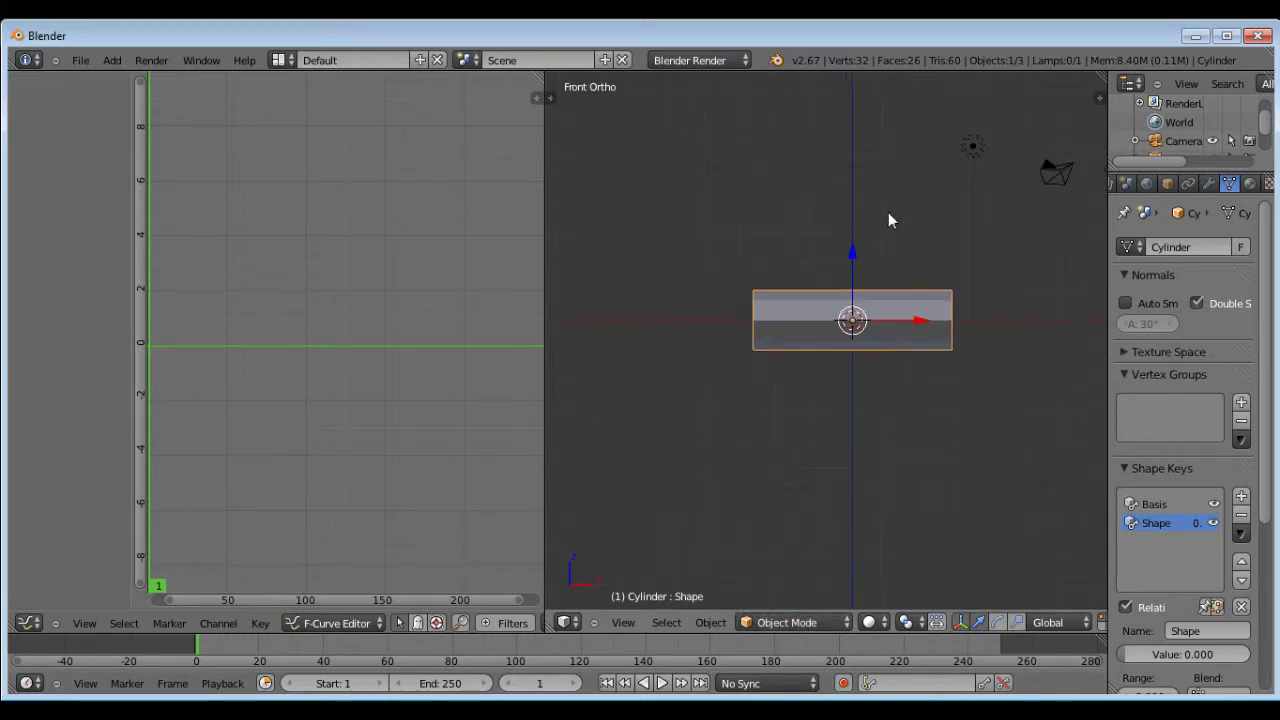
scroll(930, 310, up, 1)
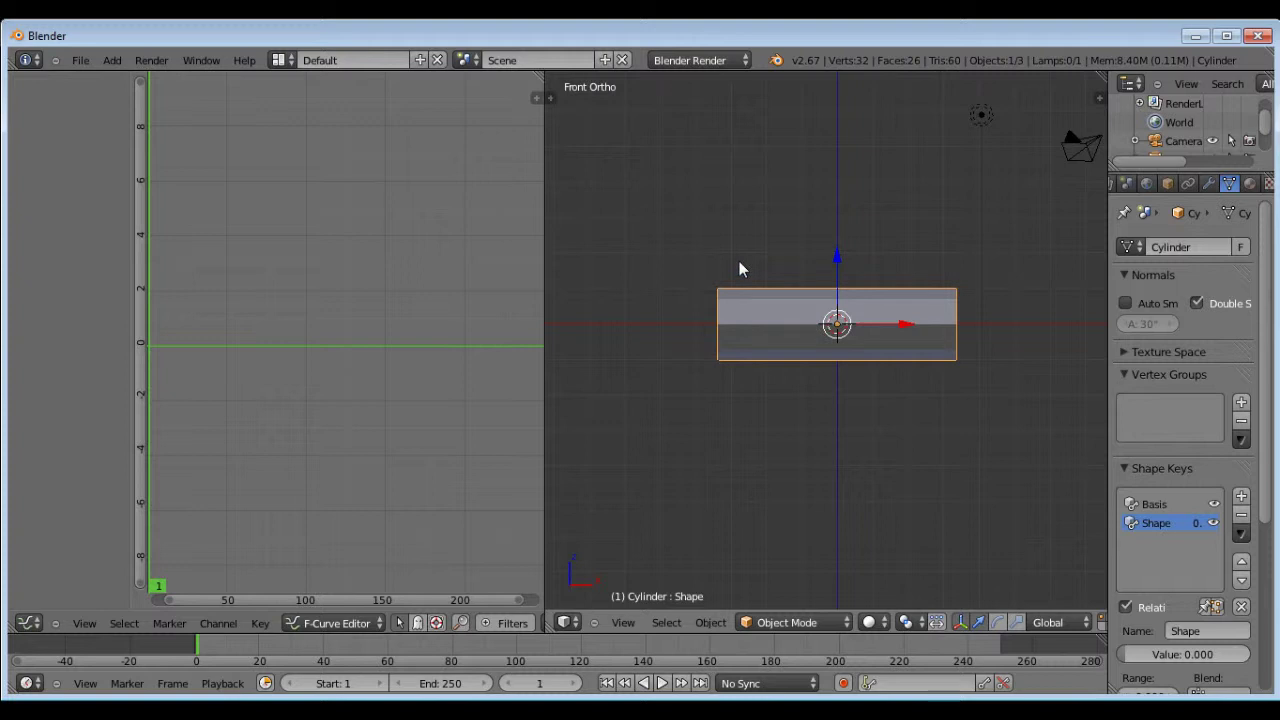
Add a single-bone armature at the cylinder's centre and check it in wireframe before restoring solid shading
key(shift+a)
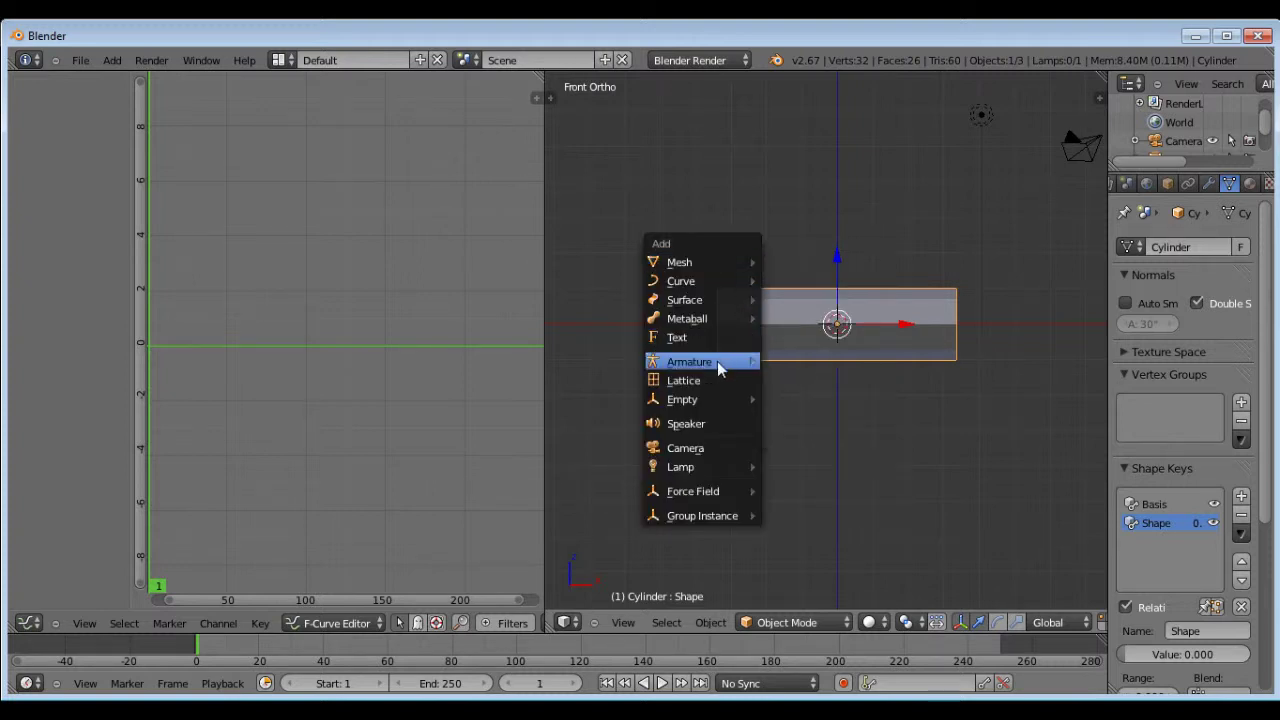
mouse_move(717, 369)
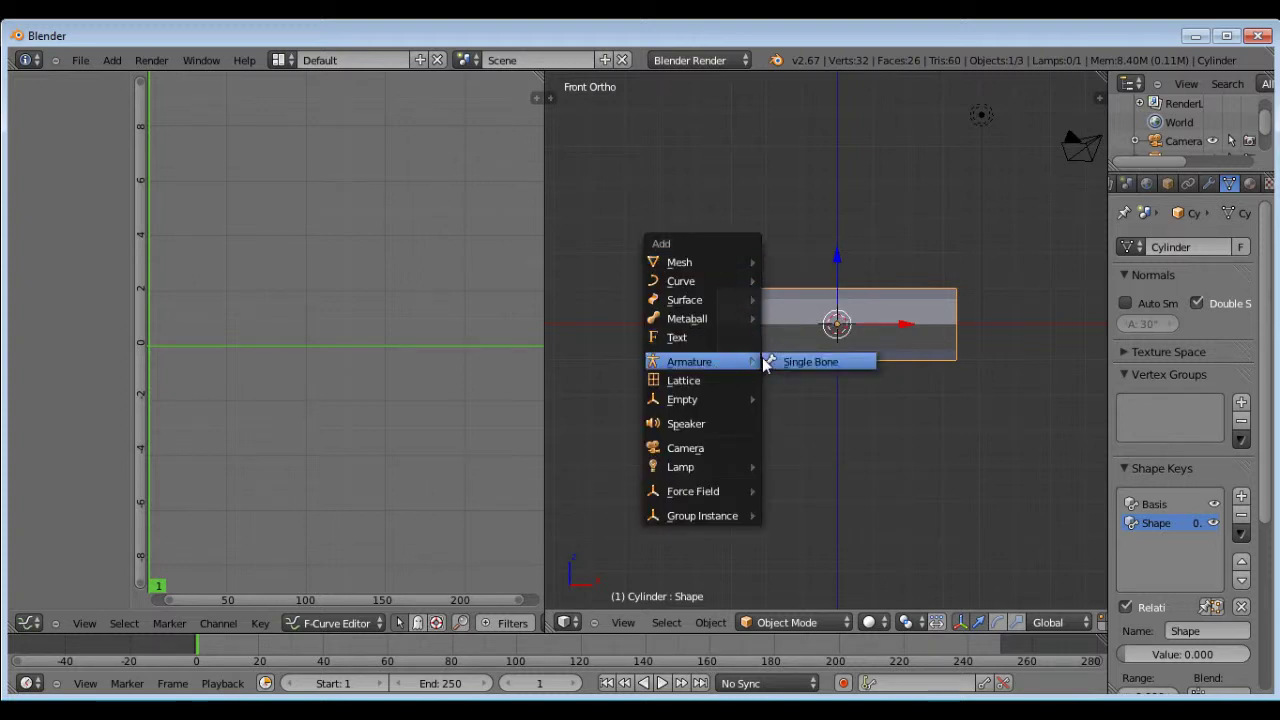
click(800, 362)
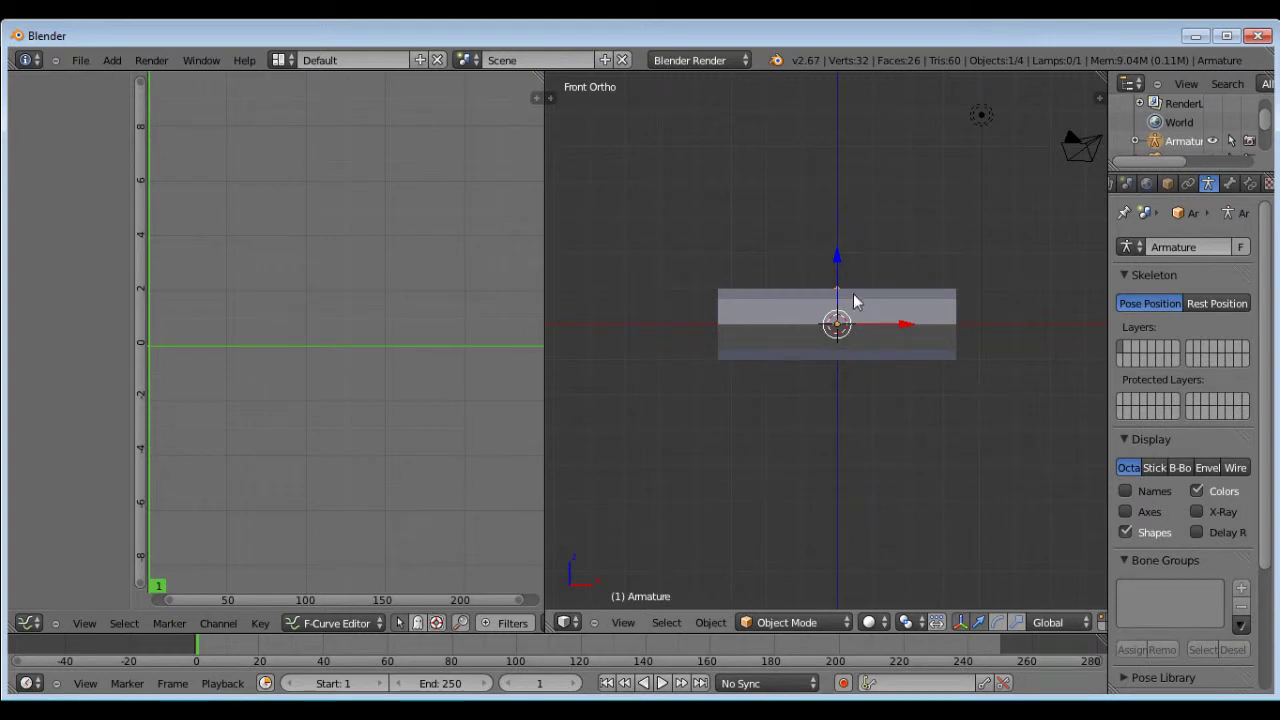
key(z)
mouse_move(854, 293)
middle_down()
mouse_move(866, 386)
mouse_move(791, 345)
mouse_move(846, 286)
mouse_move(923, 337)
mouse_move(819, 394)
mouse_move(881, 270)
mouse_move(820, 323)
mouse_move(911, 271)
mouse_move(880, 309)
middle_up()
key(KP_1)
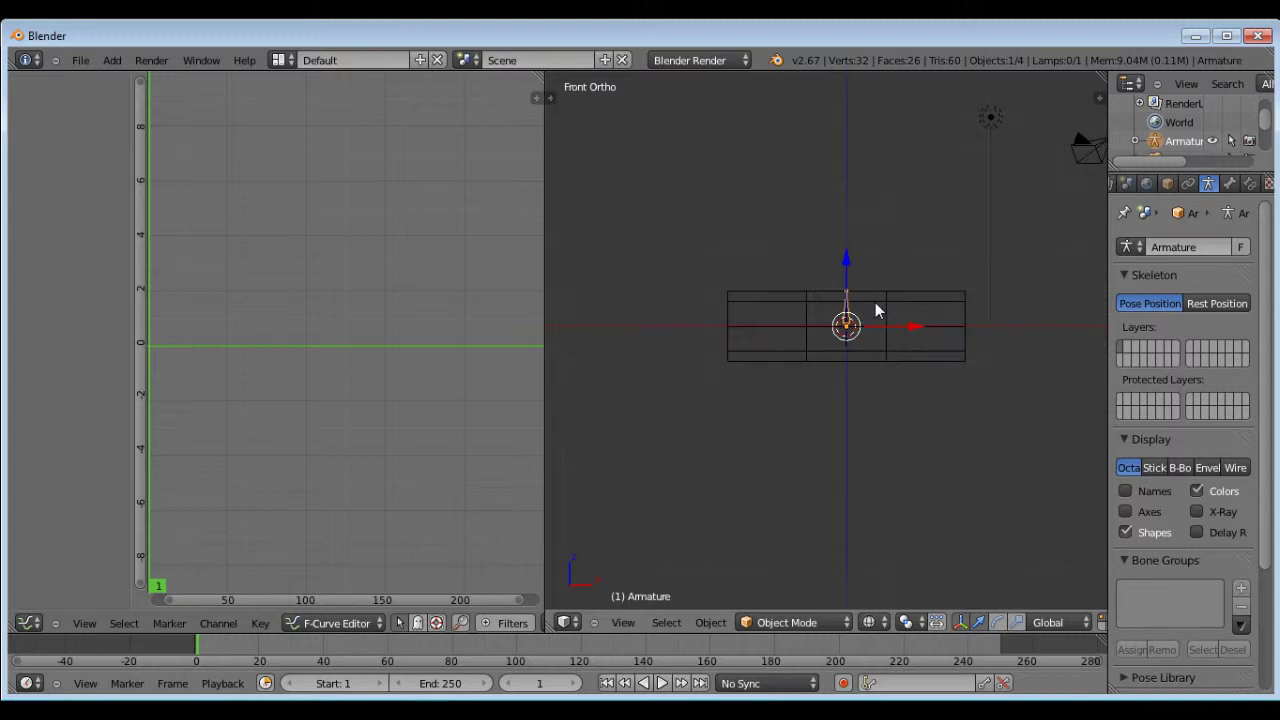
key(z)
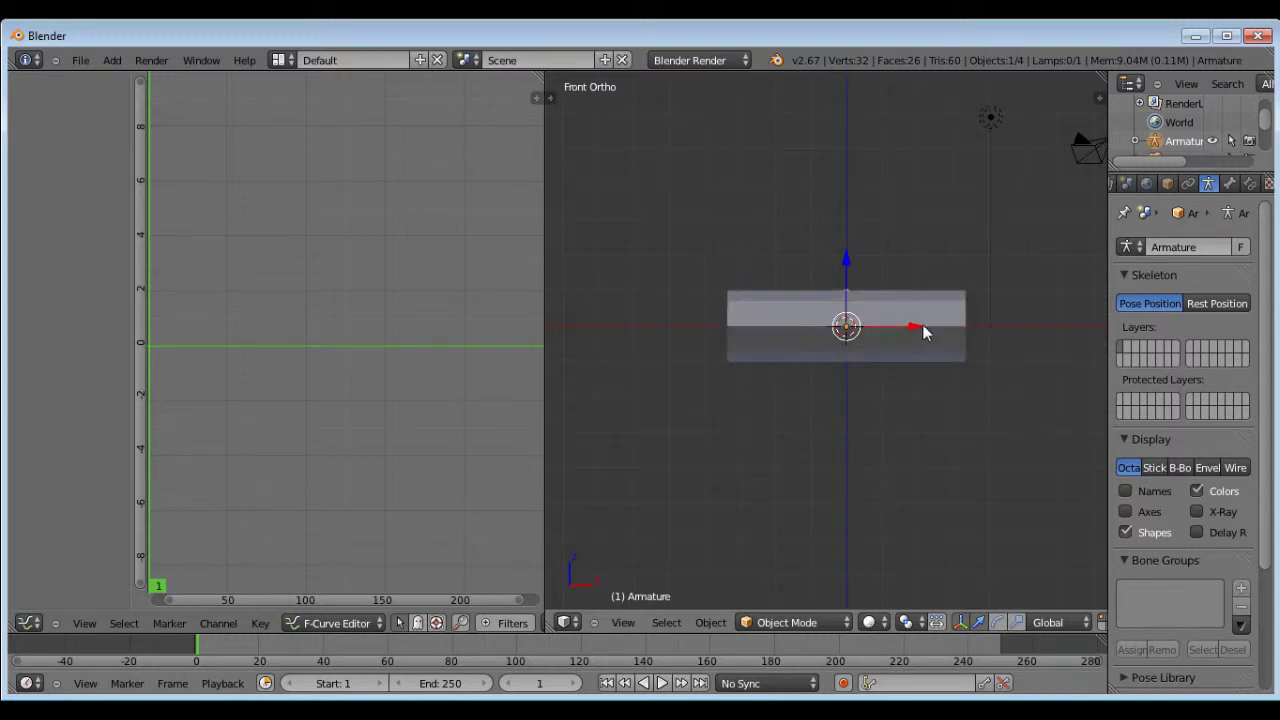
Move the armature out beyond the cylinder's left end, to about X -4.84 and Z -0.29, and check its location values
drag(918, 324, 759, 327)
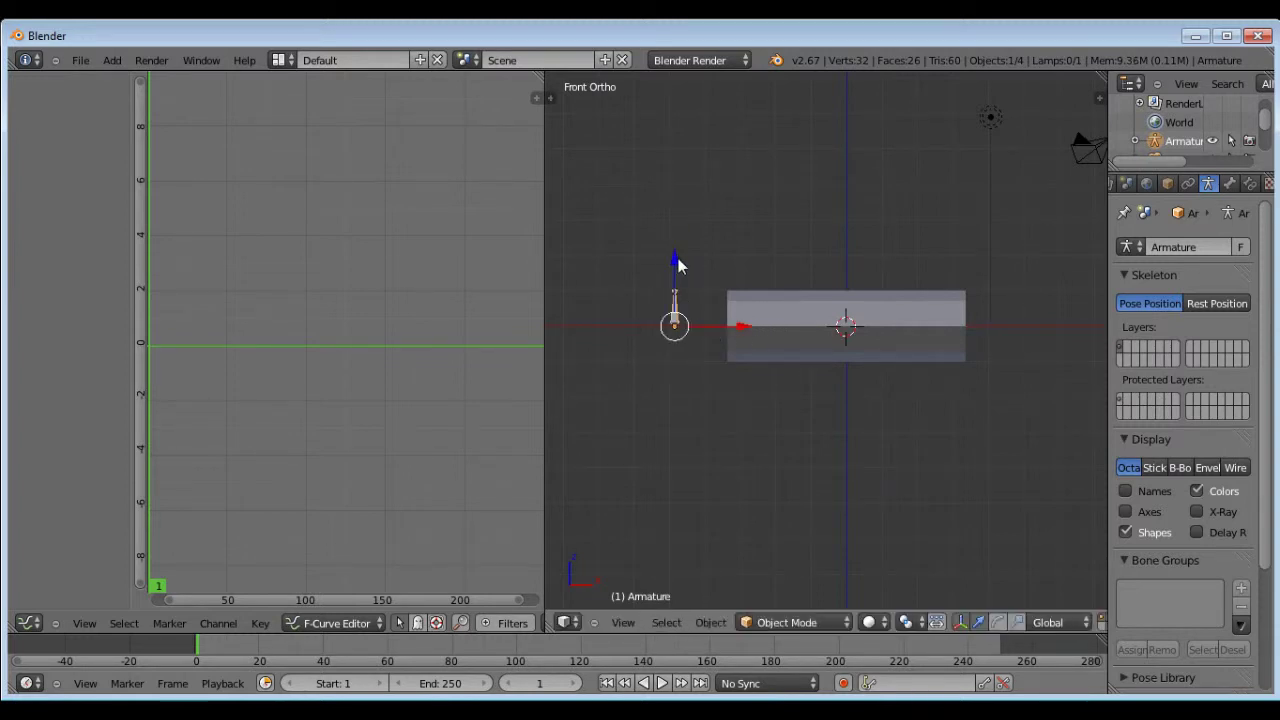
drag(677, 265, 678, 270)
key(n)
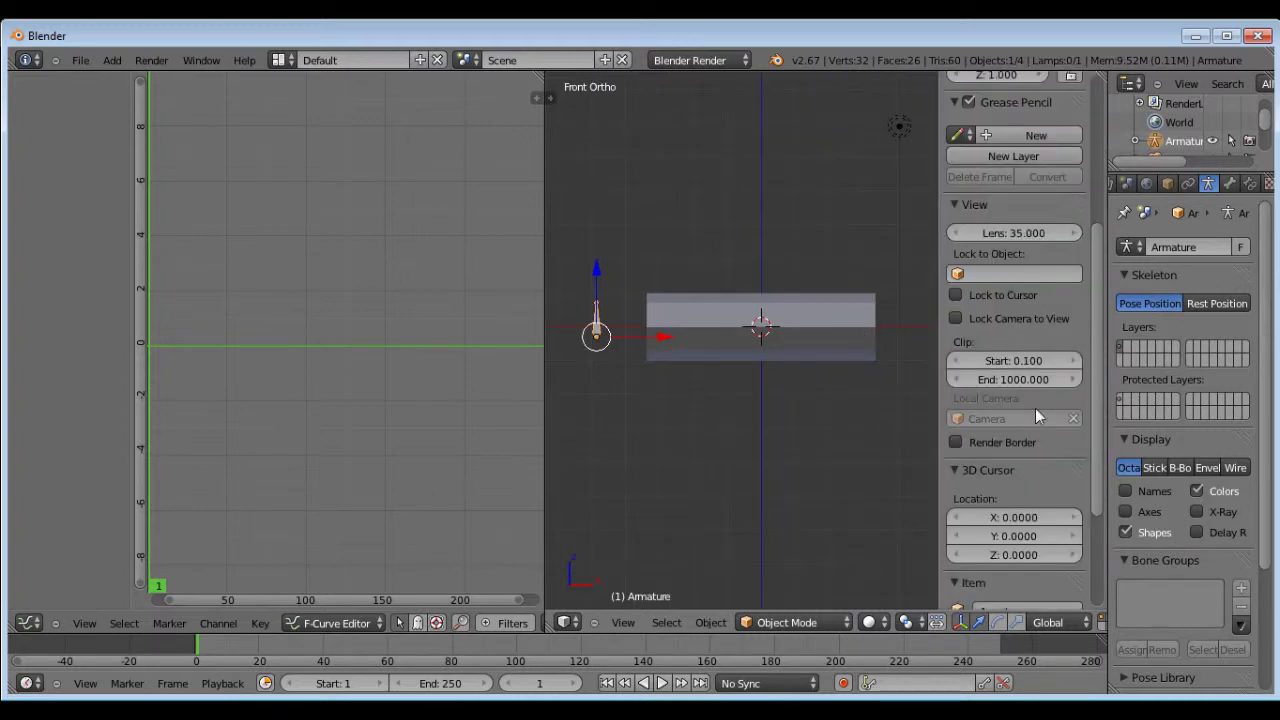
scroll(1032, 420, up, 3)
scroll(1029, 429, up, 5)
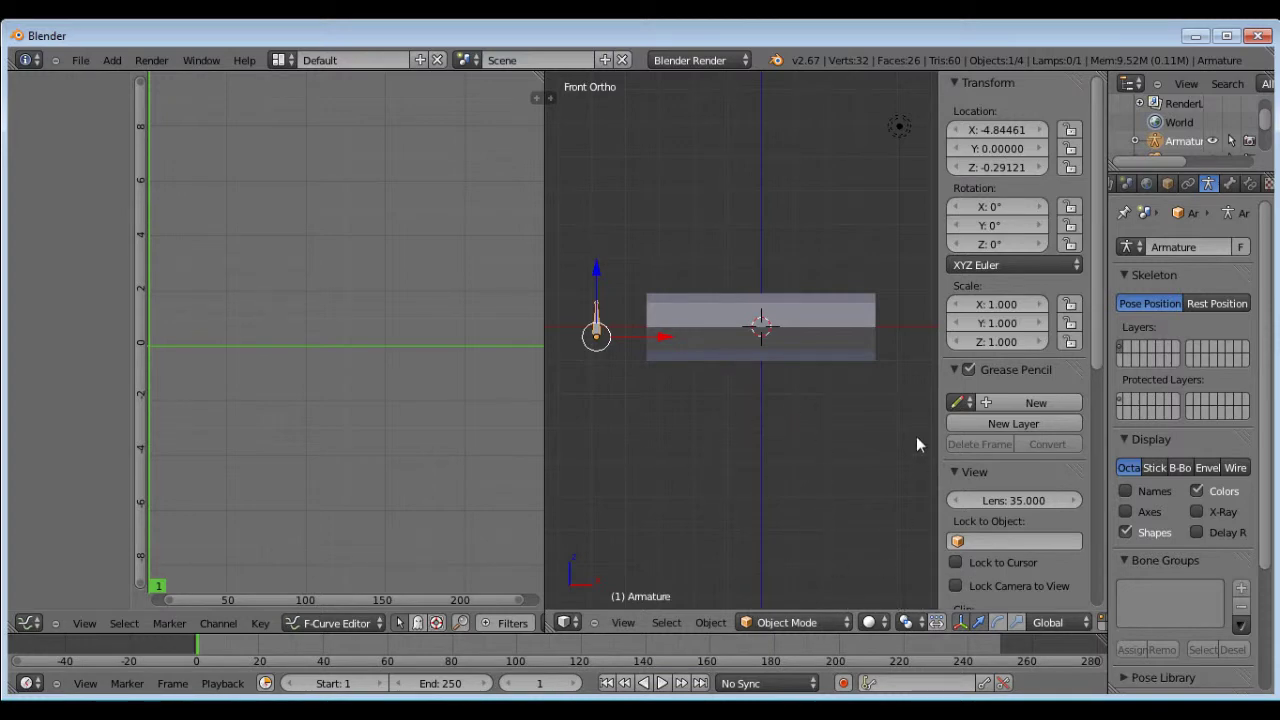
key(n)
scroll(645, 312, up, 2)
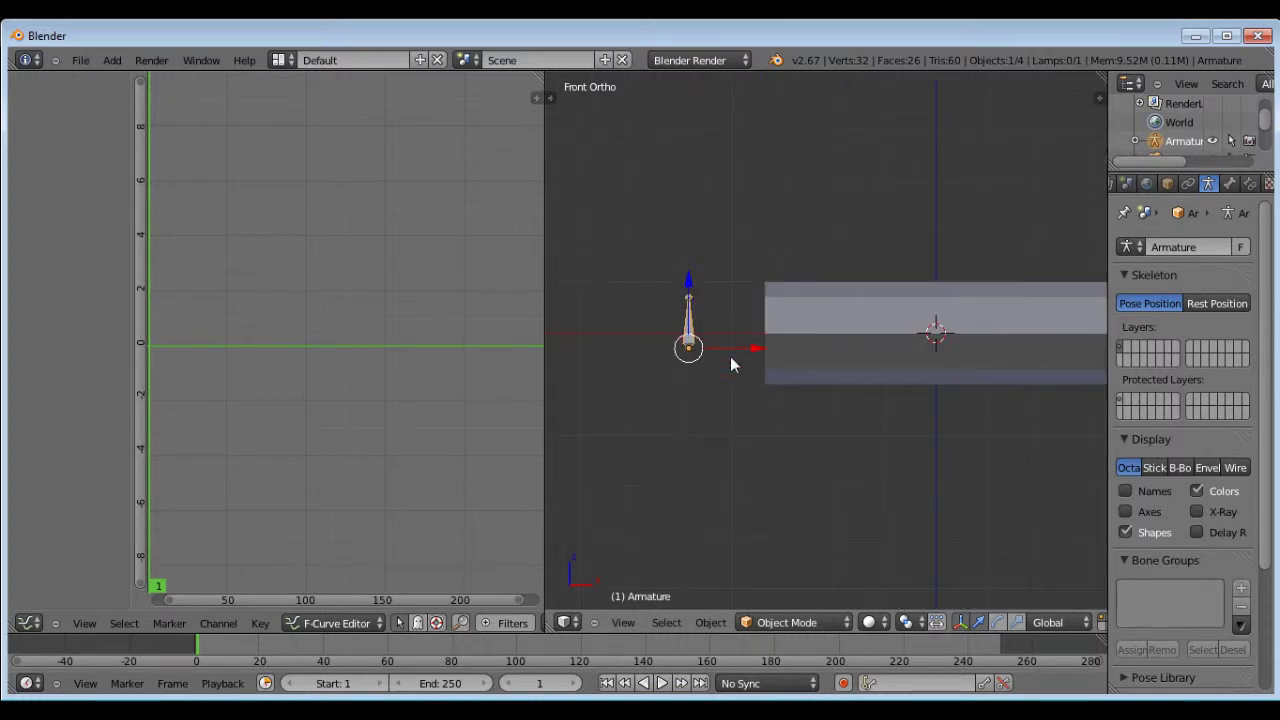
scroll(733, 363, down, 2)
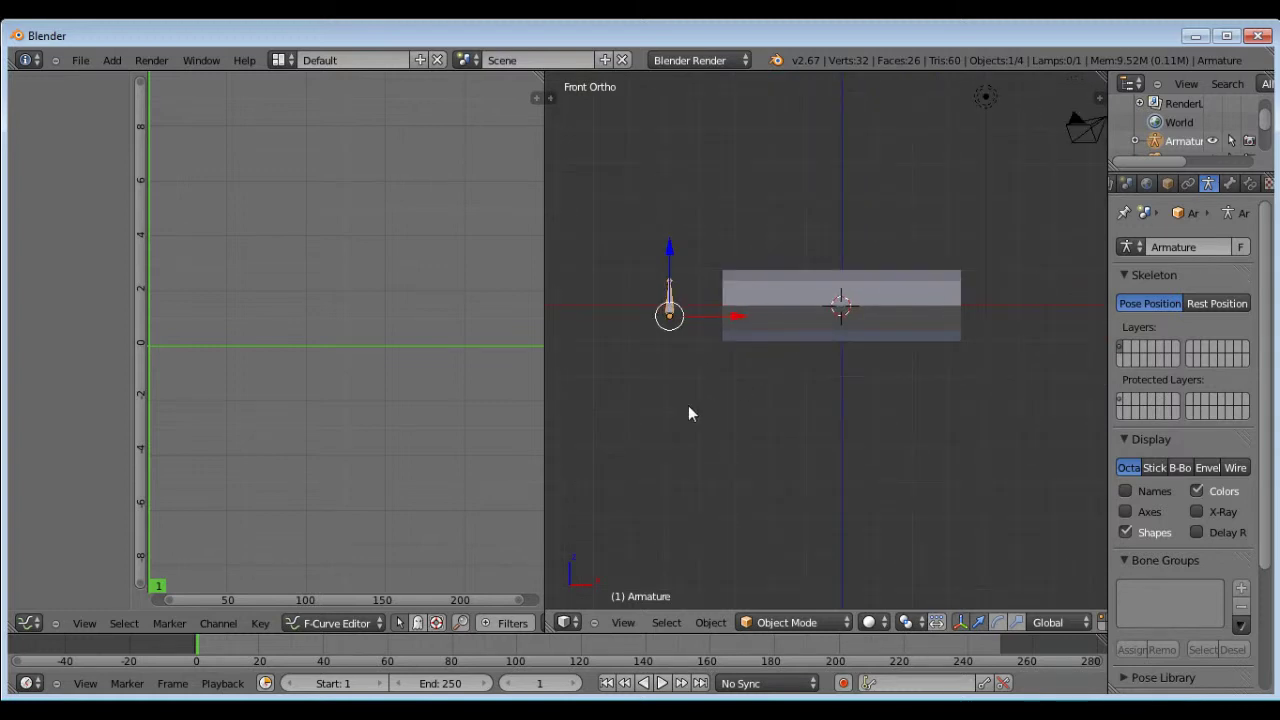
click(788, 623)
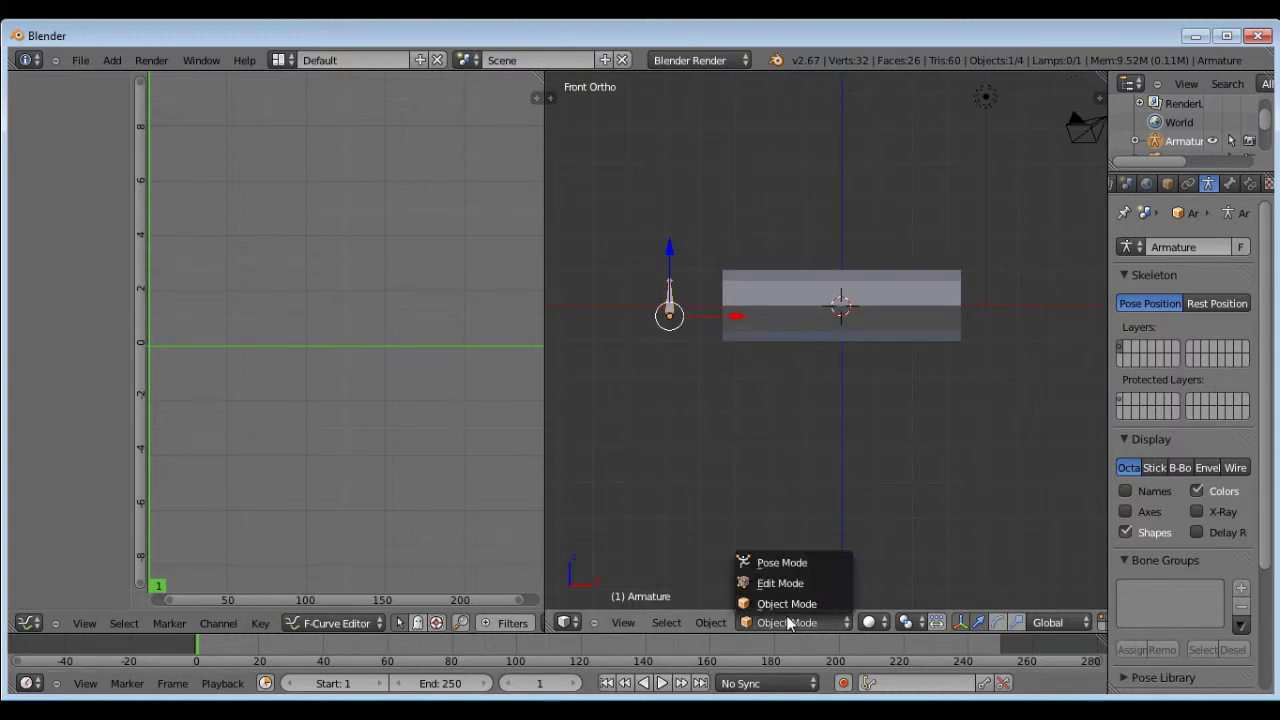
right_click(768, 304)
right_click(688, 313)
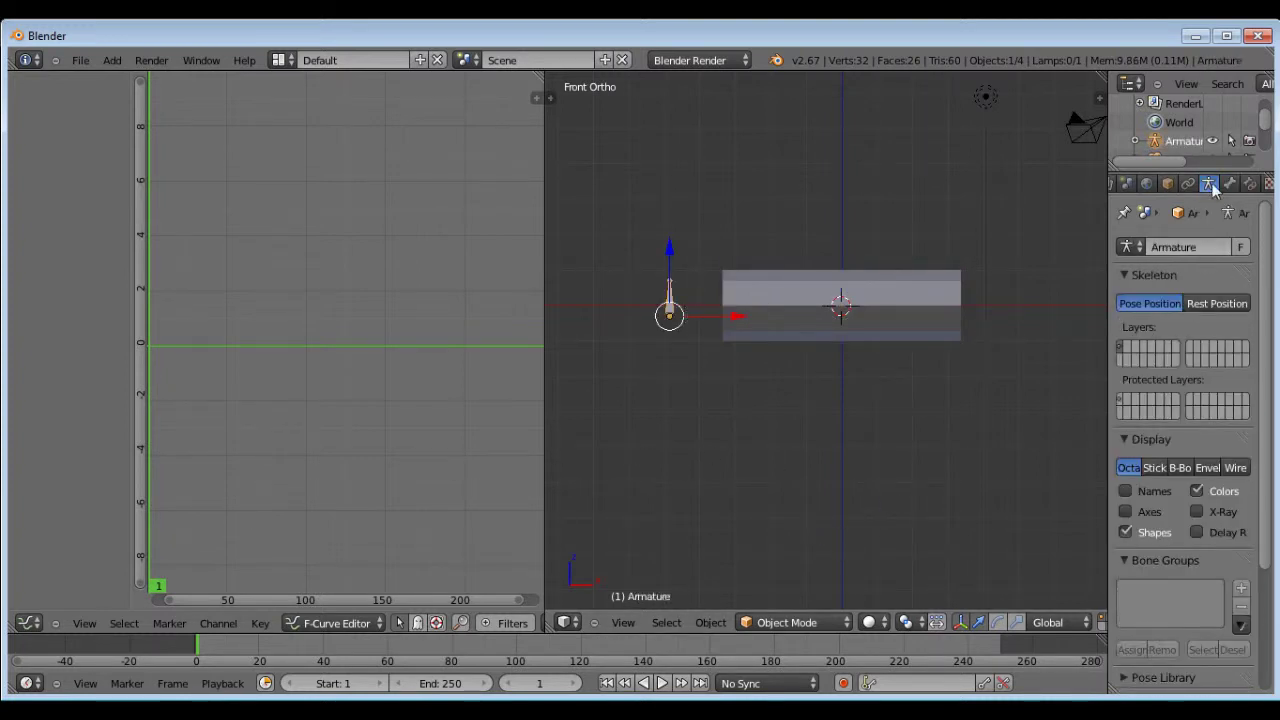
Select the cylinder and add a driver to its Shape key's value
right_click(943, 305)
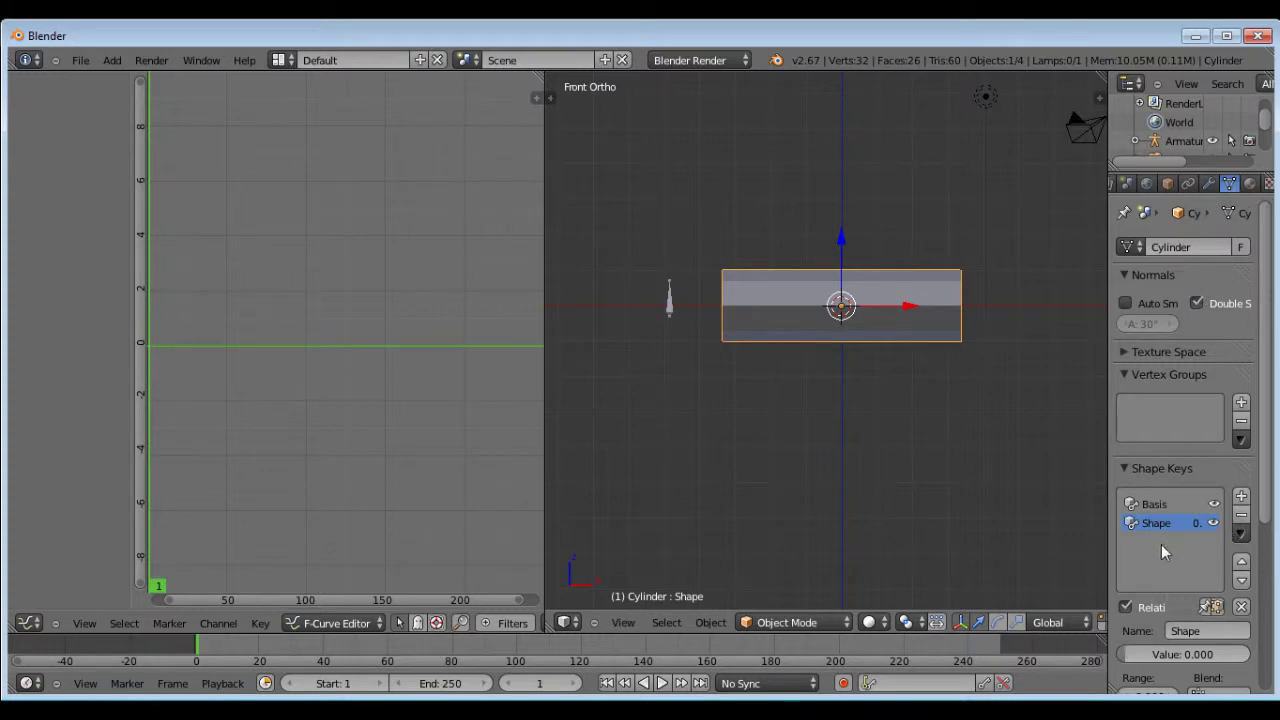
right_click(1172, 655)
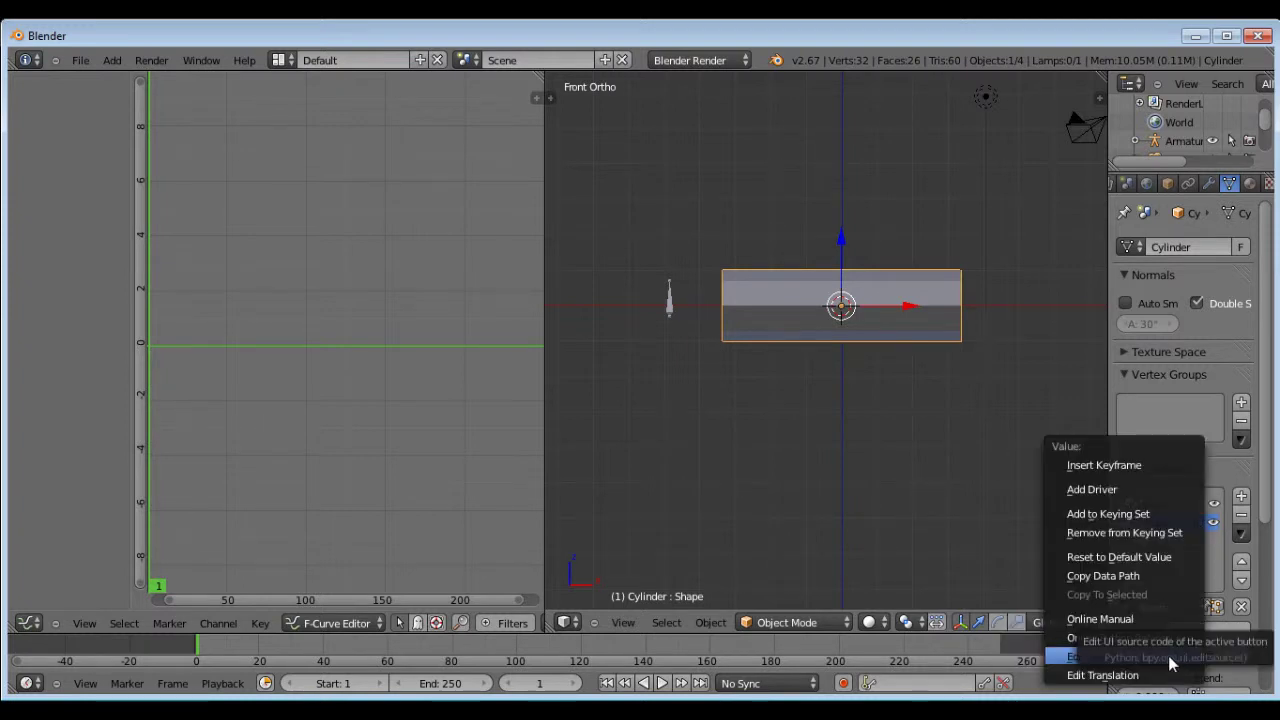
click(1135, 489)
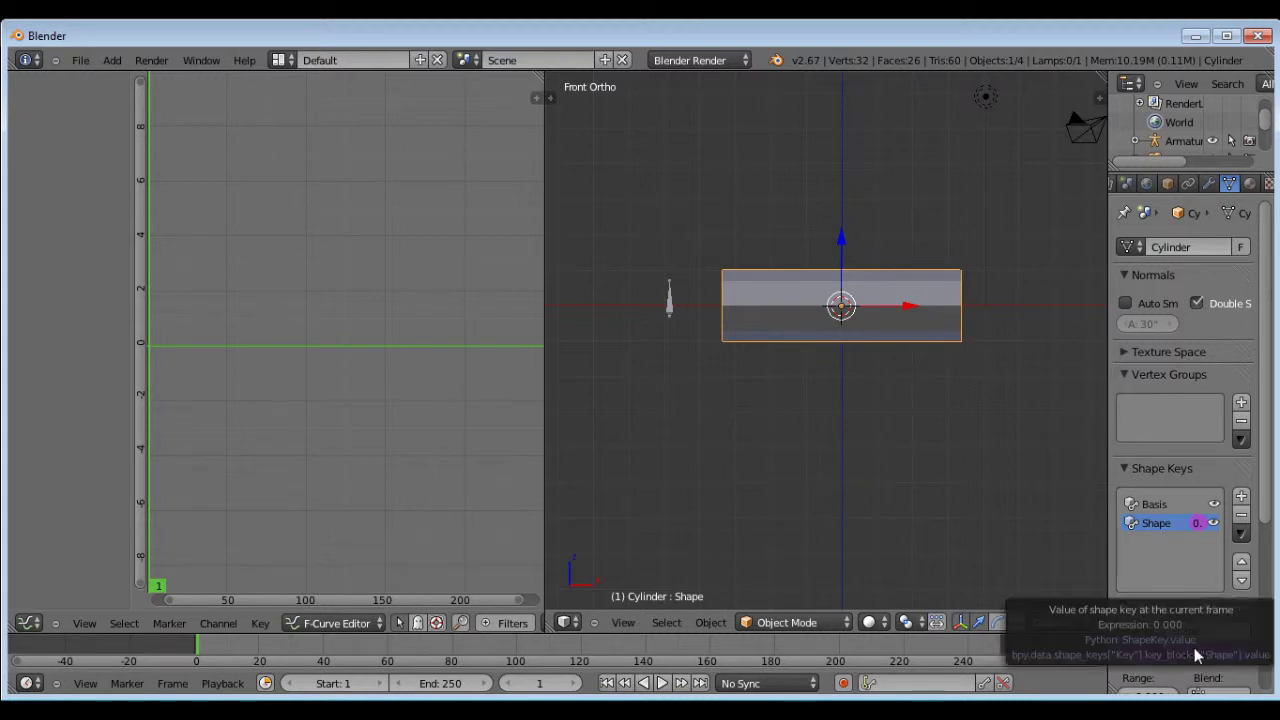
Select the armature and switch it to Pose Mode
click(808, 623)
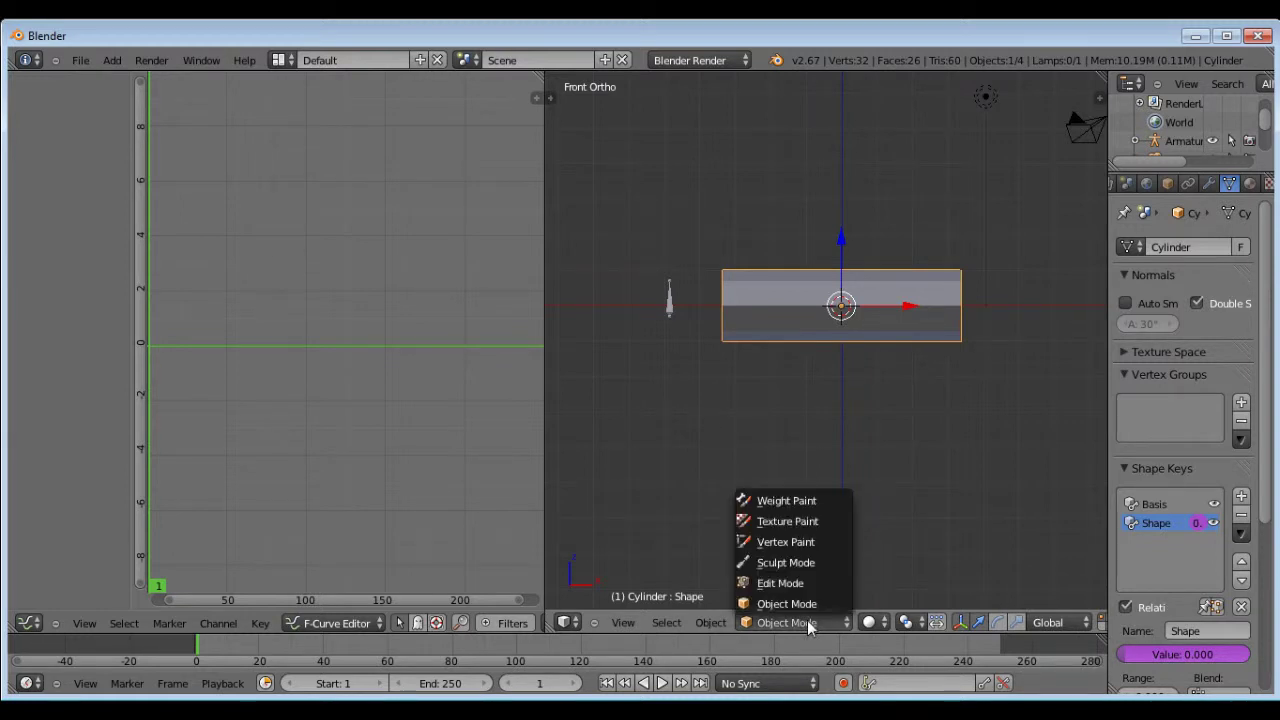
right_click(670, 302)
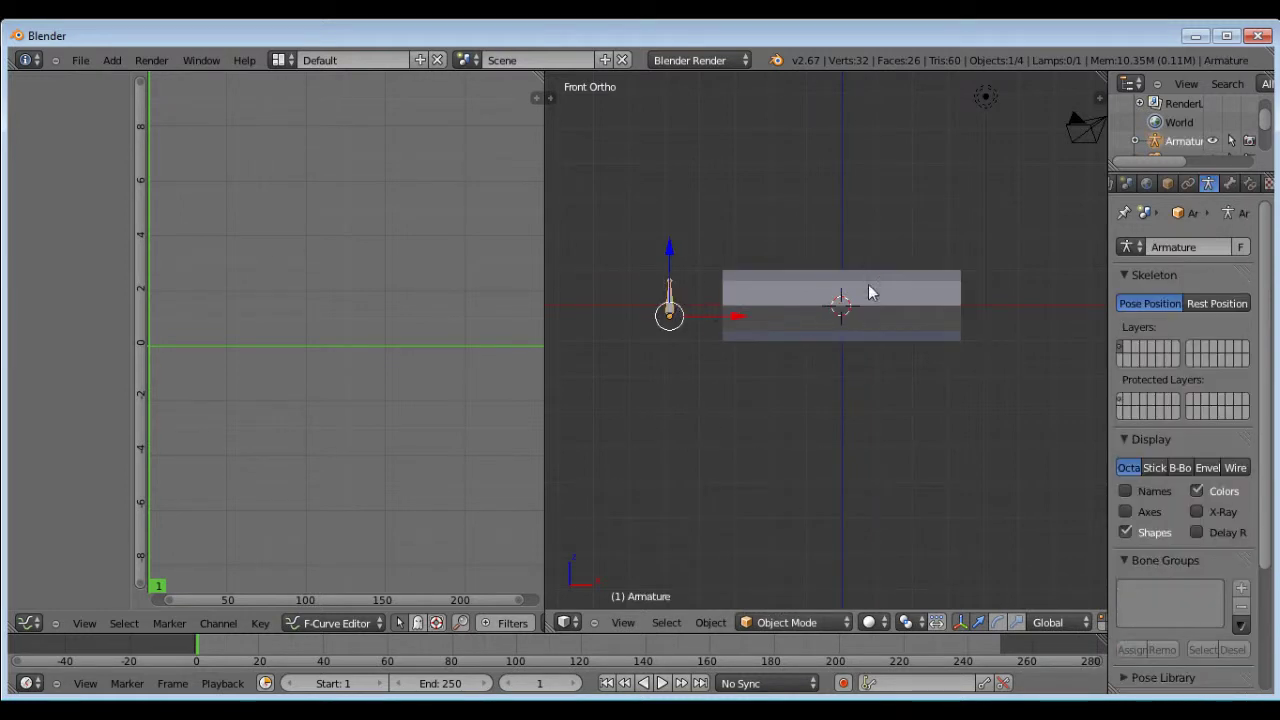
click(818, 623)
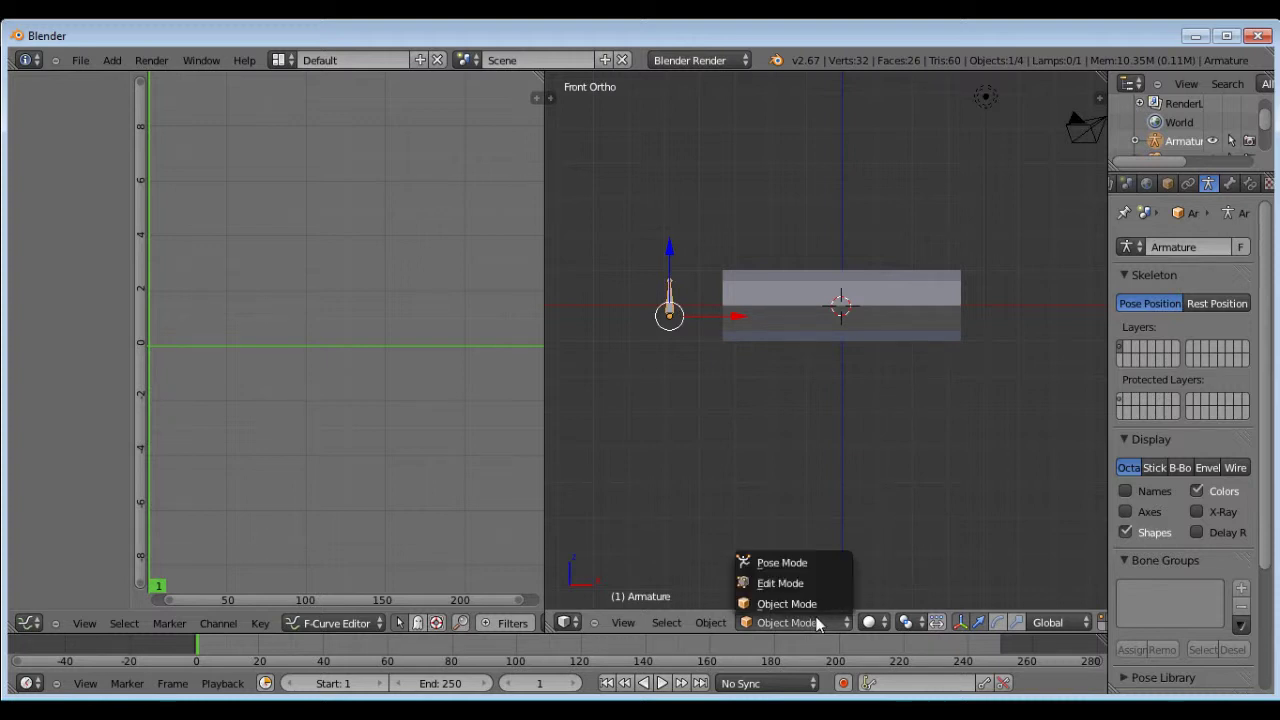
click(797, 562)
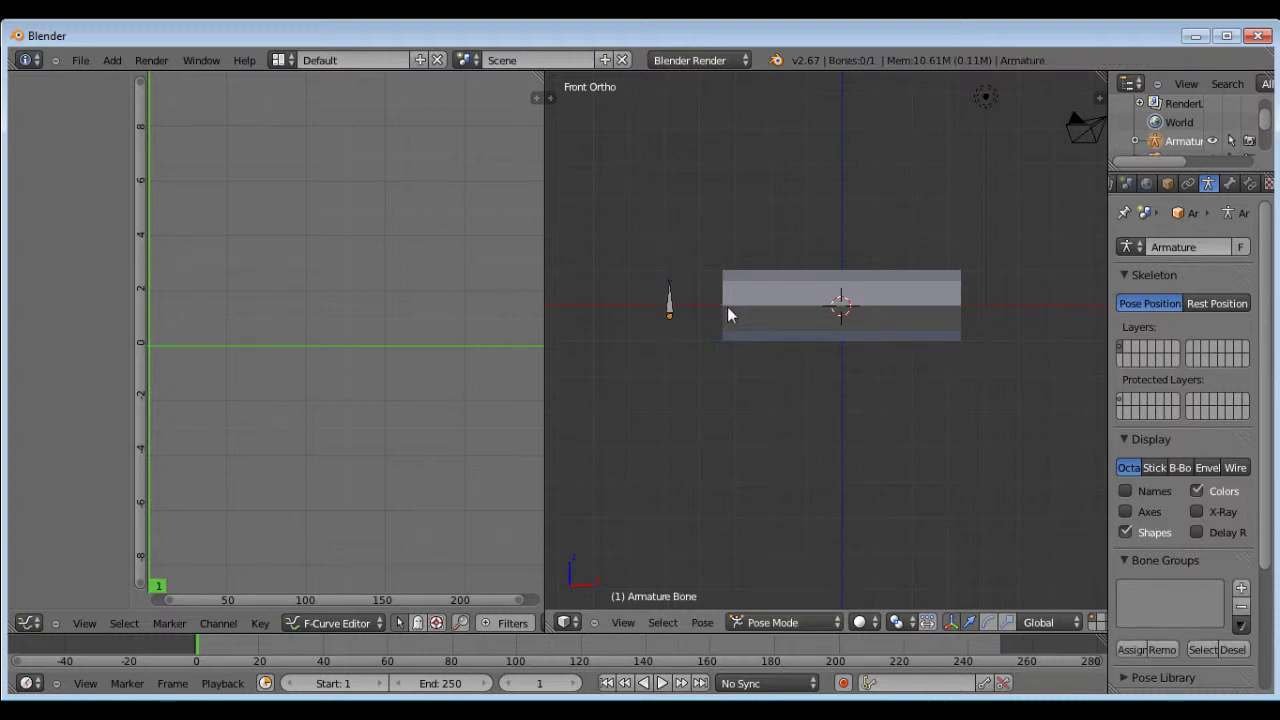
Select the cylinder and switch the Graph Editor from F-Curve Editor to Drivers mode
right_click(750, 295)
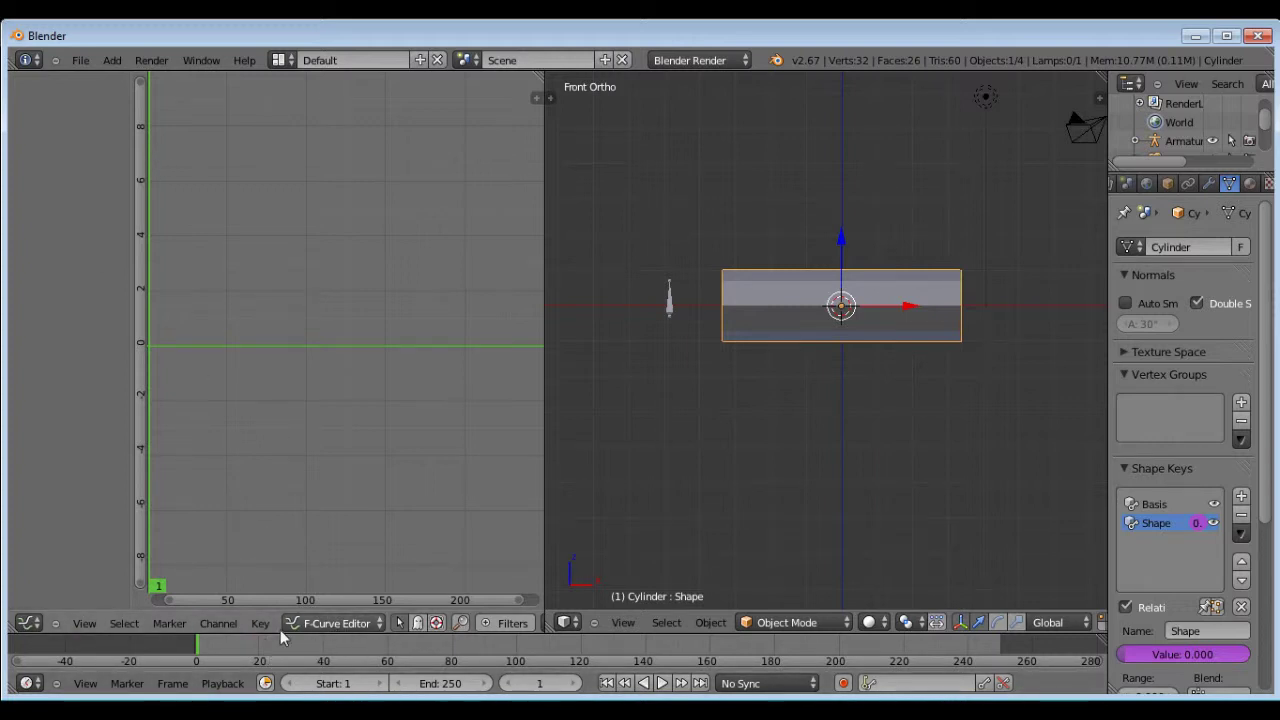
click(339, 624)
click(331, 585)
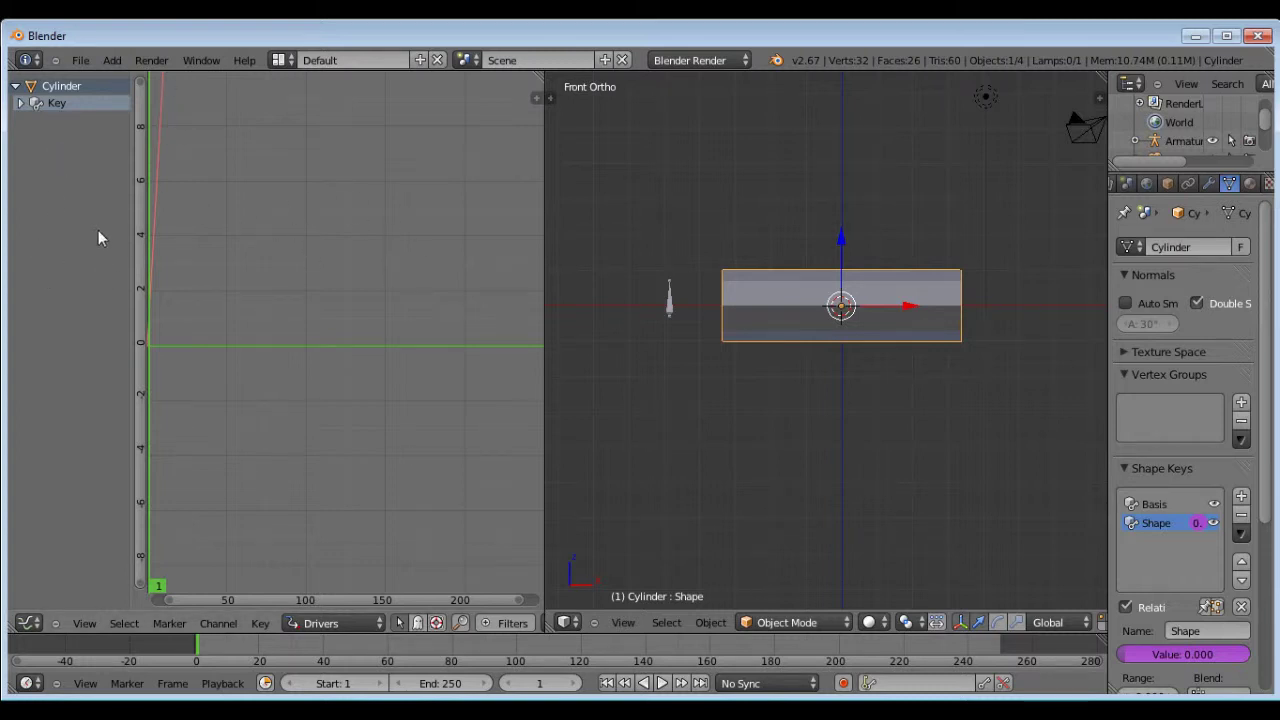
Rename the armature's bone as Shape in Edit Mode and return the armature to Pose Mode
right_click(670, 312)
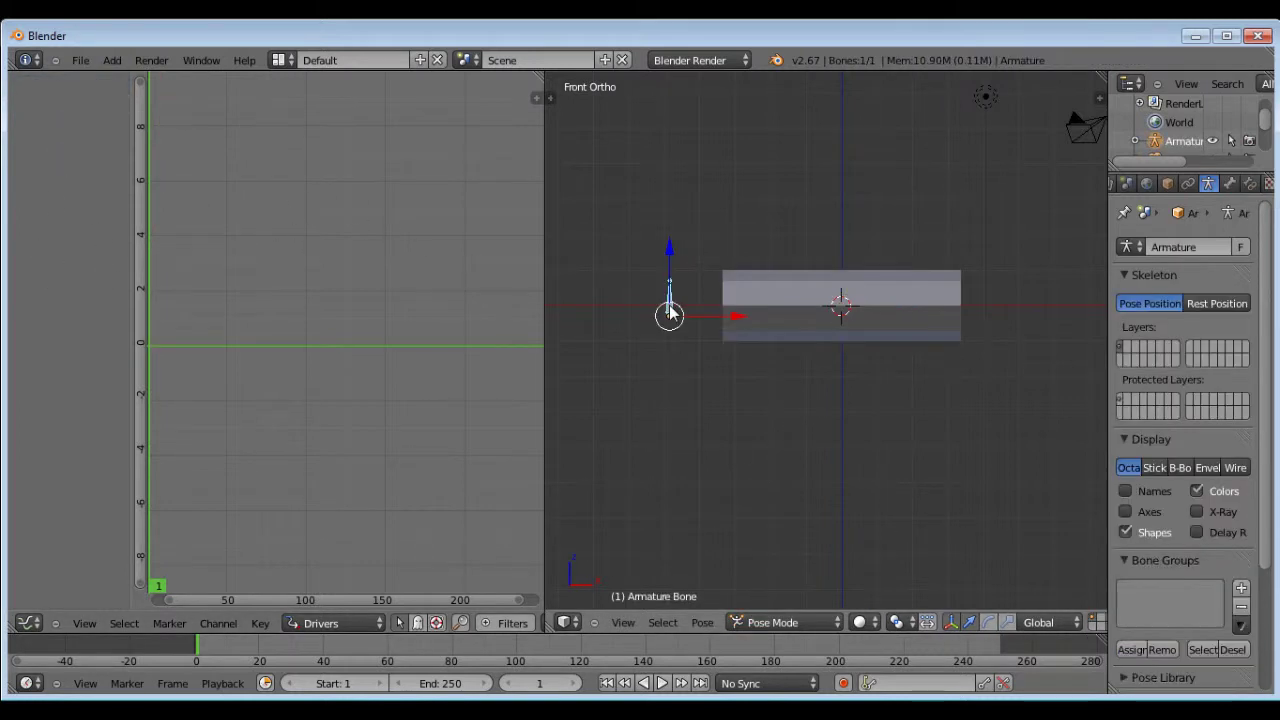
click(803, 624)
click(790, 583)
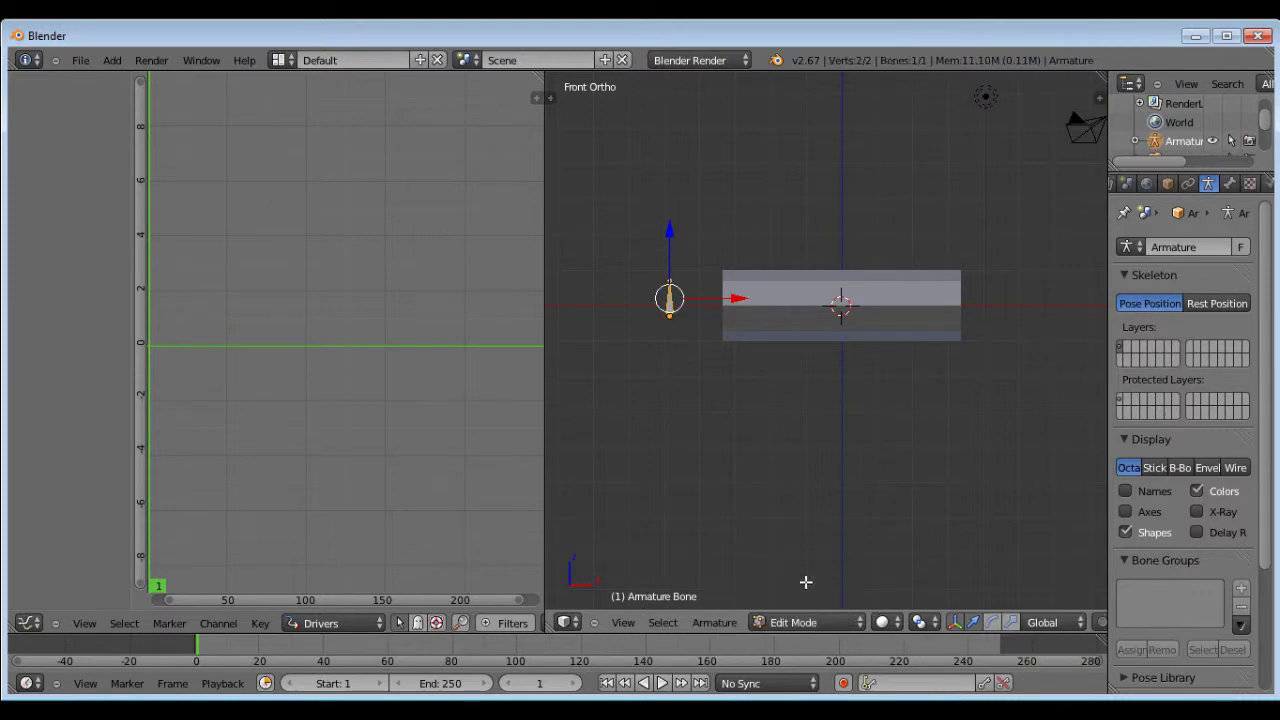
key(n)
scroll(1023, 401, down, 6)
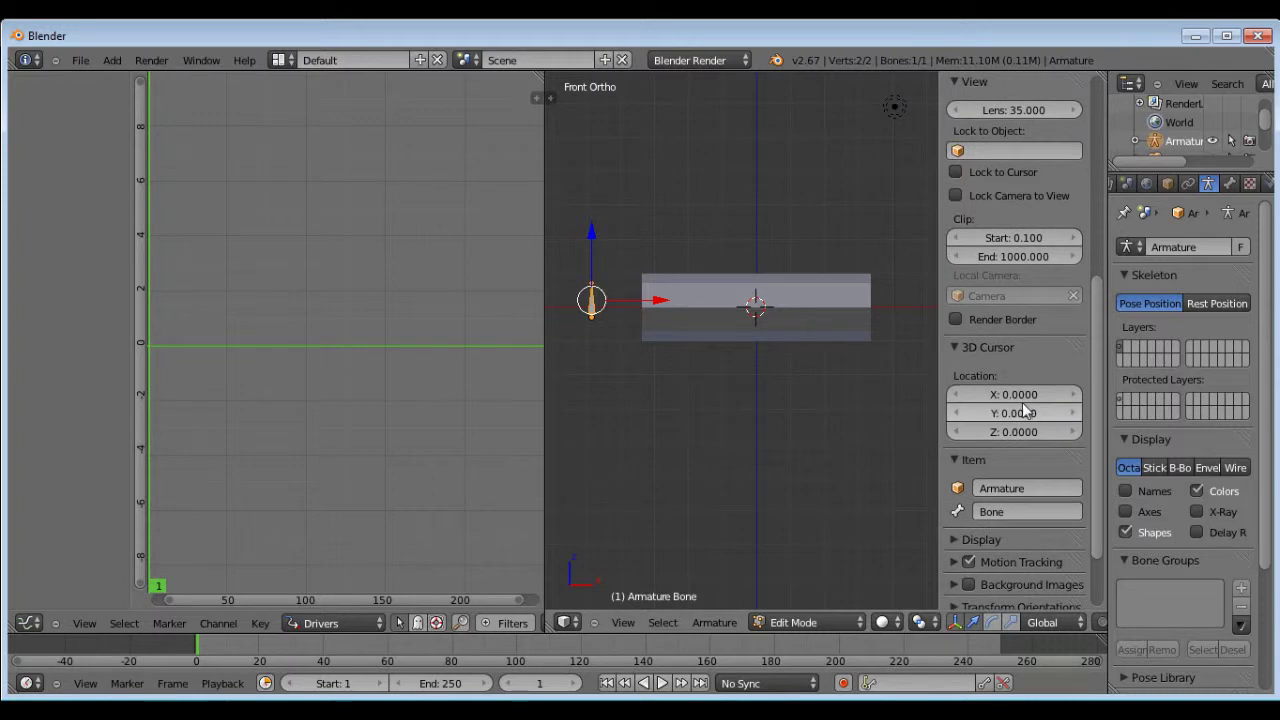
scroll(1015, 415, down, 4)
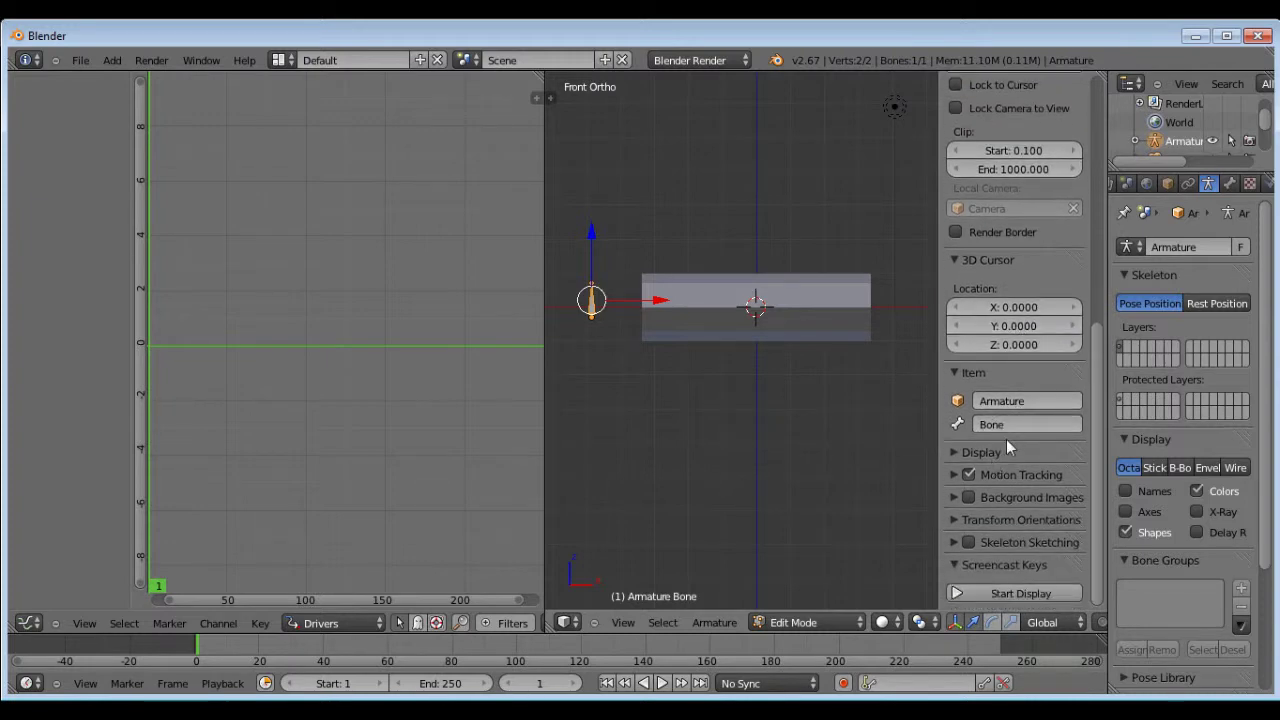
click(1008, 427)
text(Shape)
key(Return)
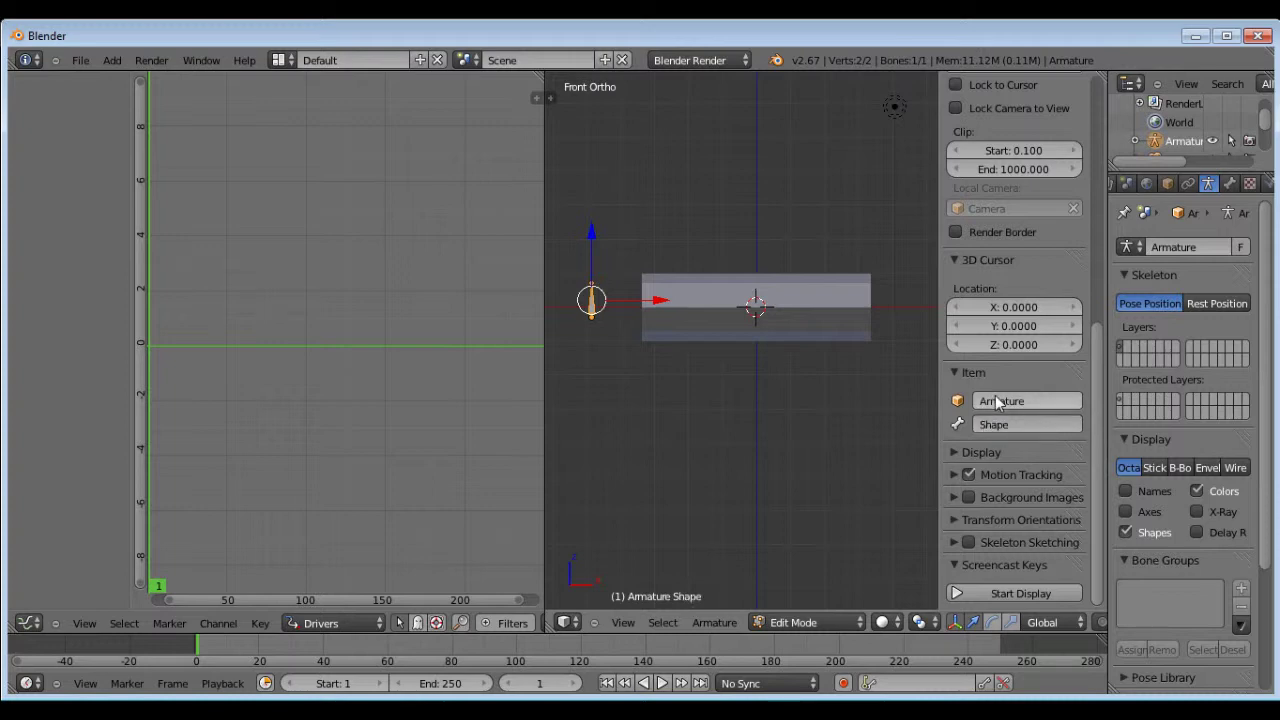
key(n)
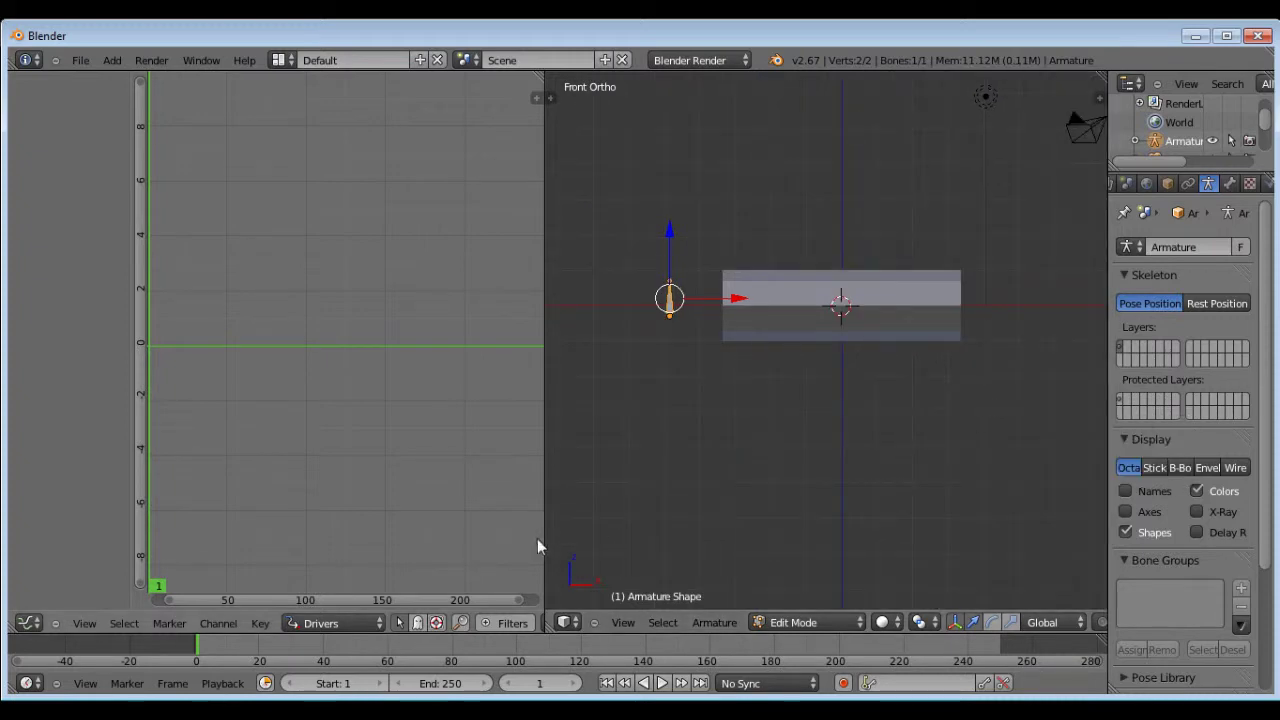
click(797, 623)
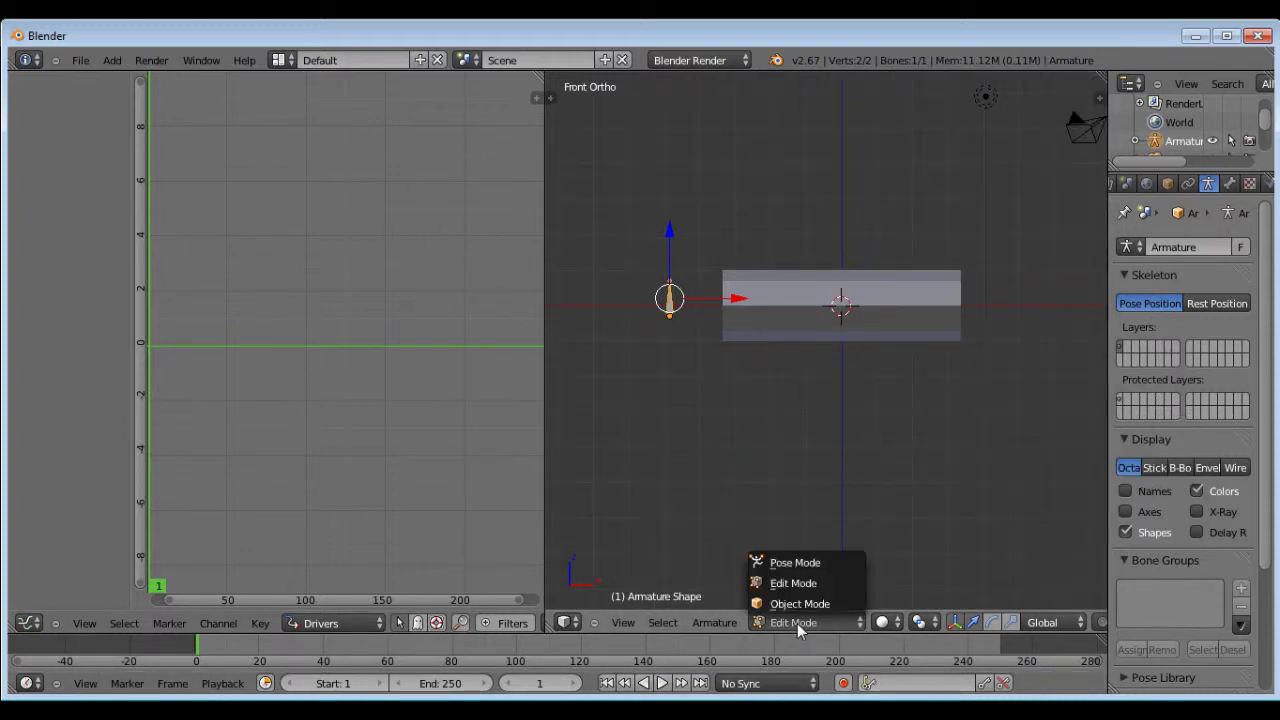
click(816, 566)
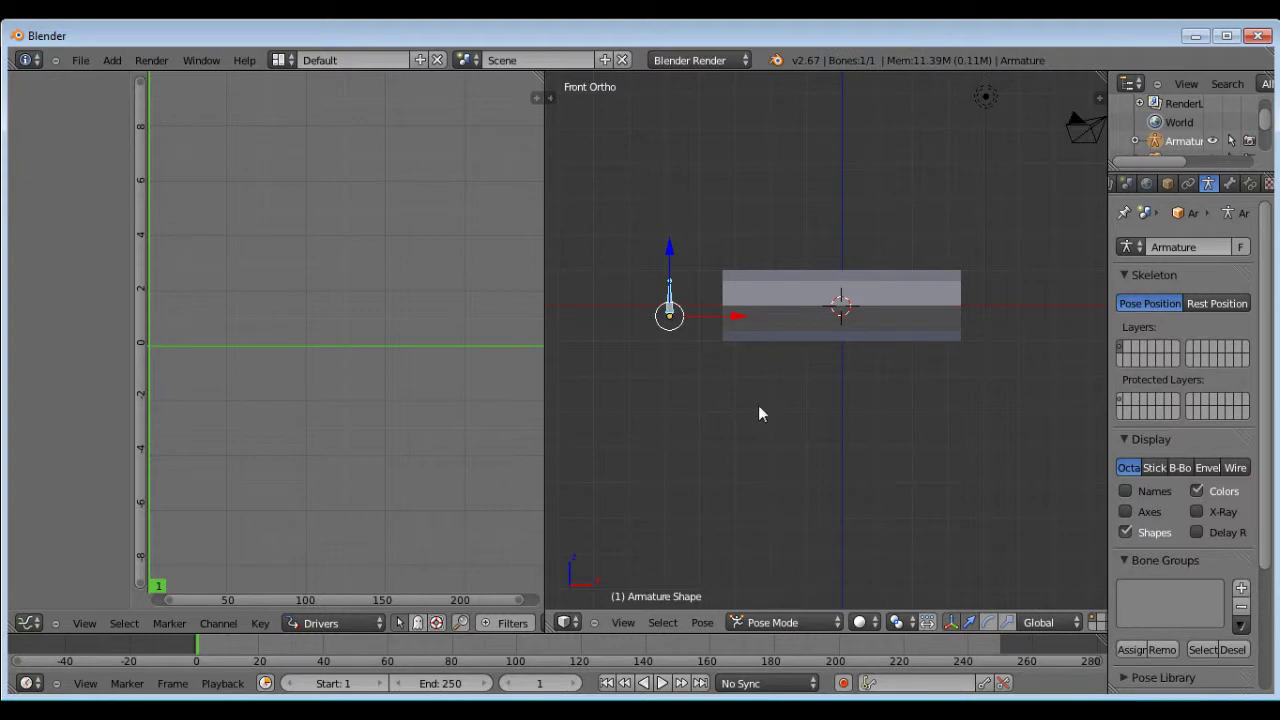
Select the cylinder and show the driver settings of its Key's Value (Shape) channel in the Graph Editor
right_click(804, 271)
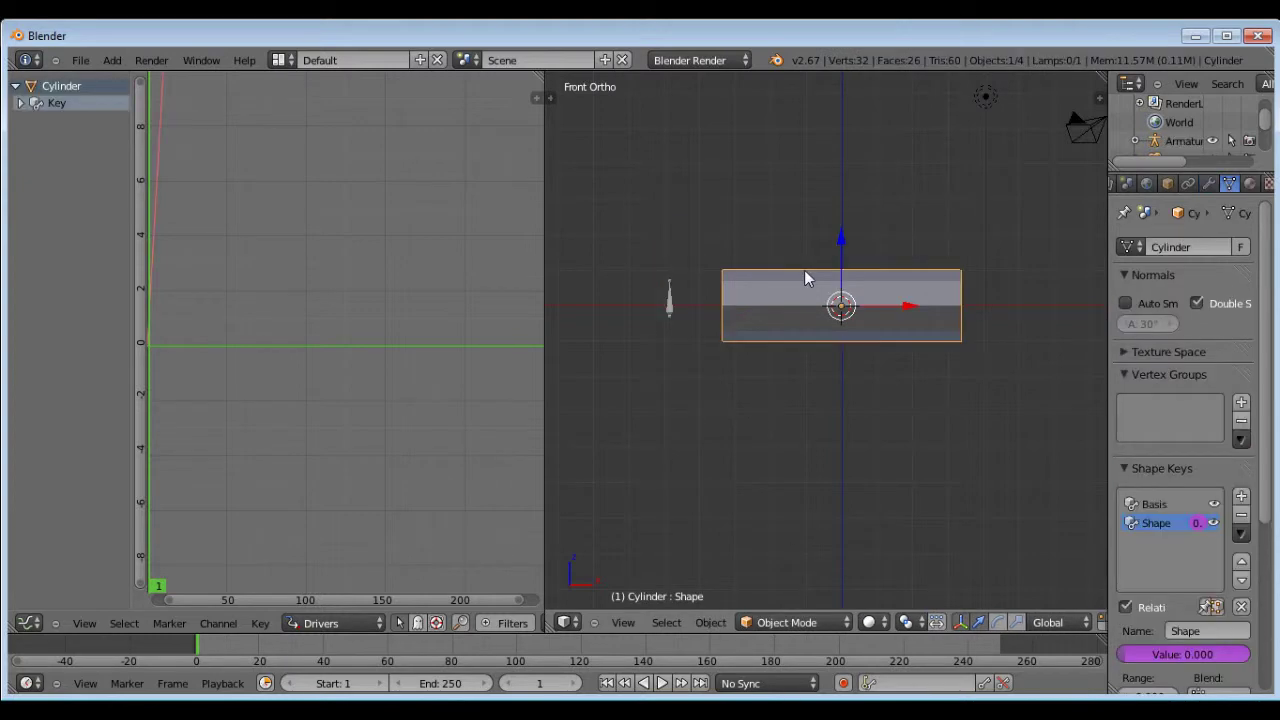
click(21, 104)
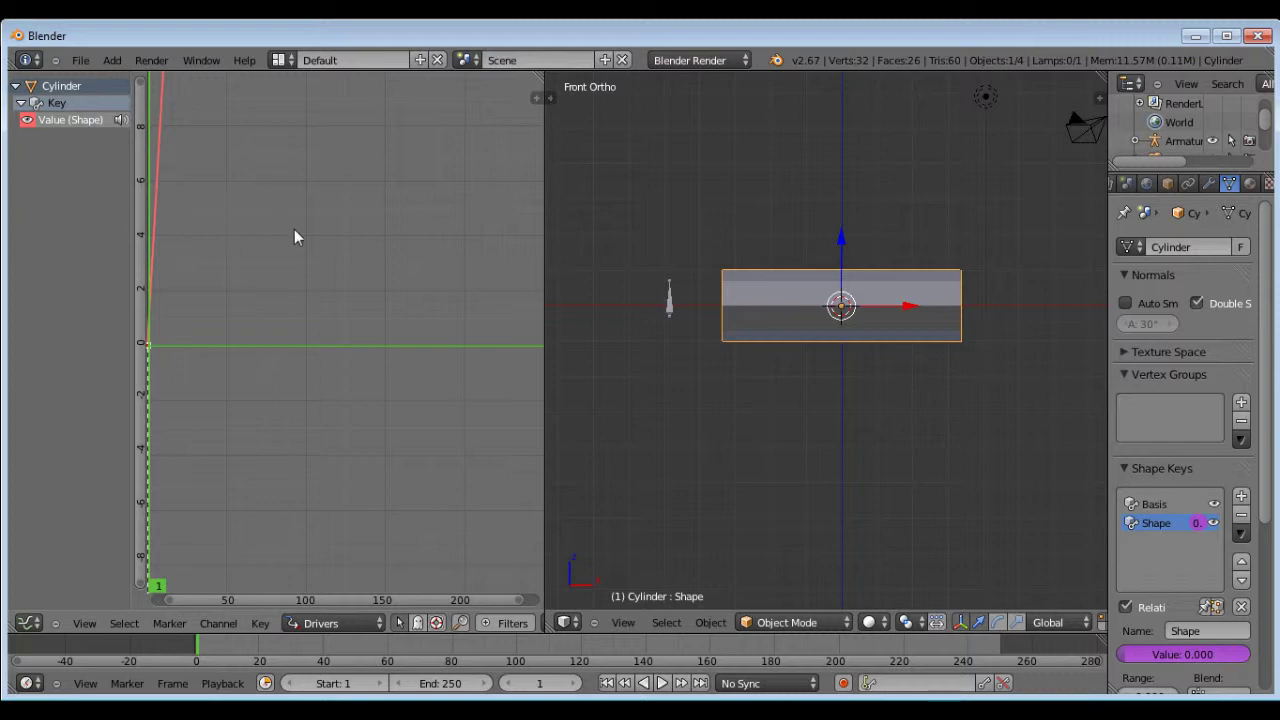
key(n)
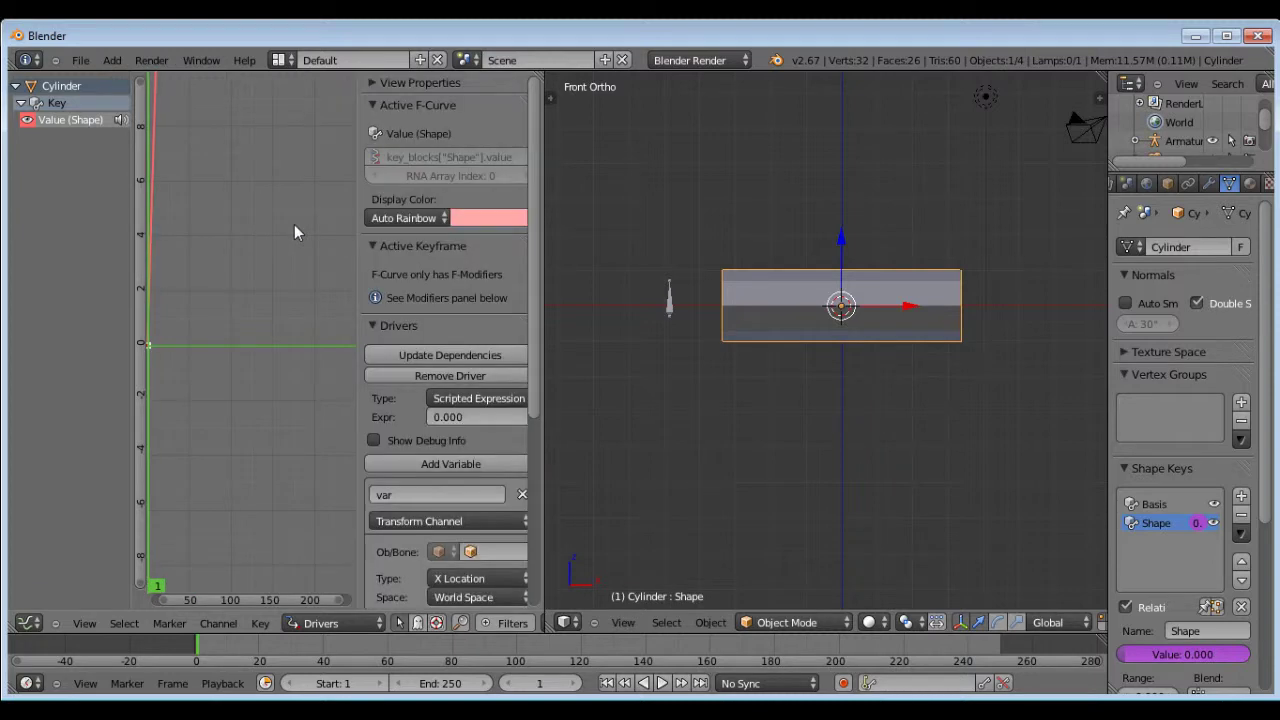
Set the type of the Value (Shape) driver to Averaged Value
scroll(461, 243, down, 3)
scroll(460, 235, down, 2)
scroll(452, 190, up, 3)
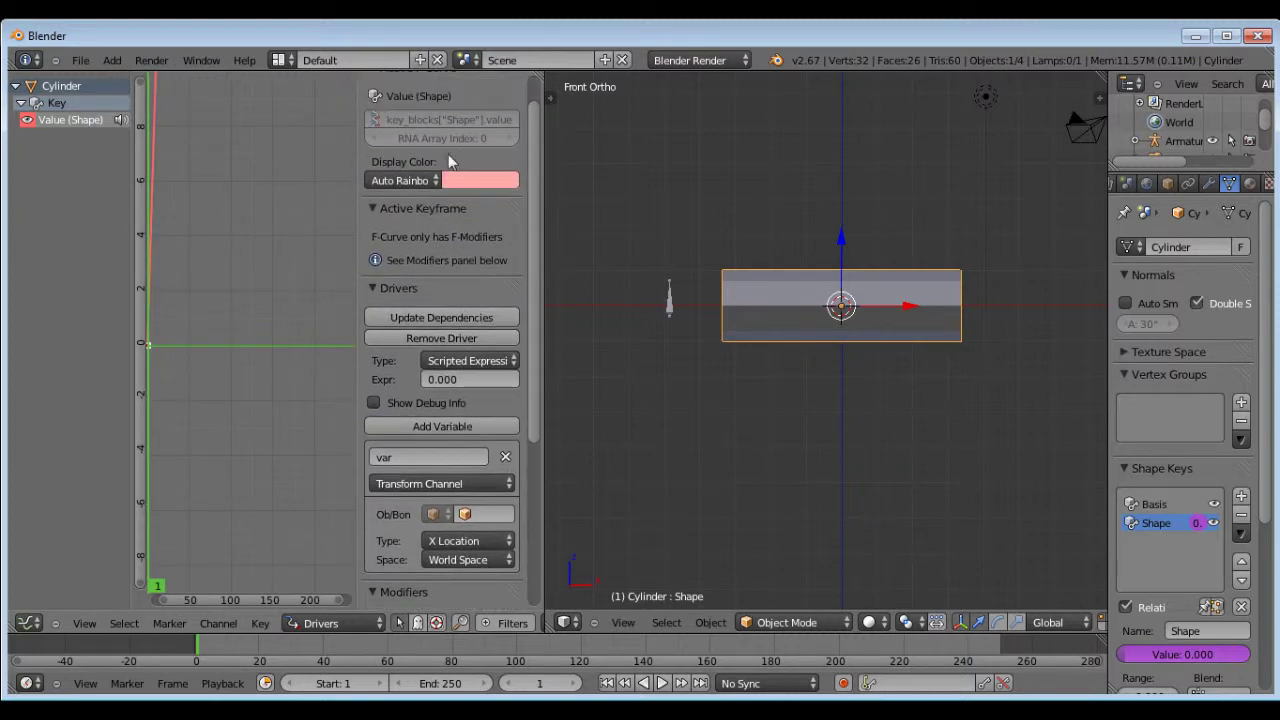
scroll(420, 225, down, 1)
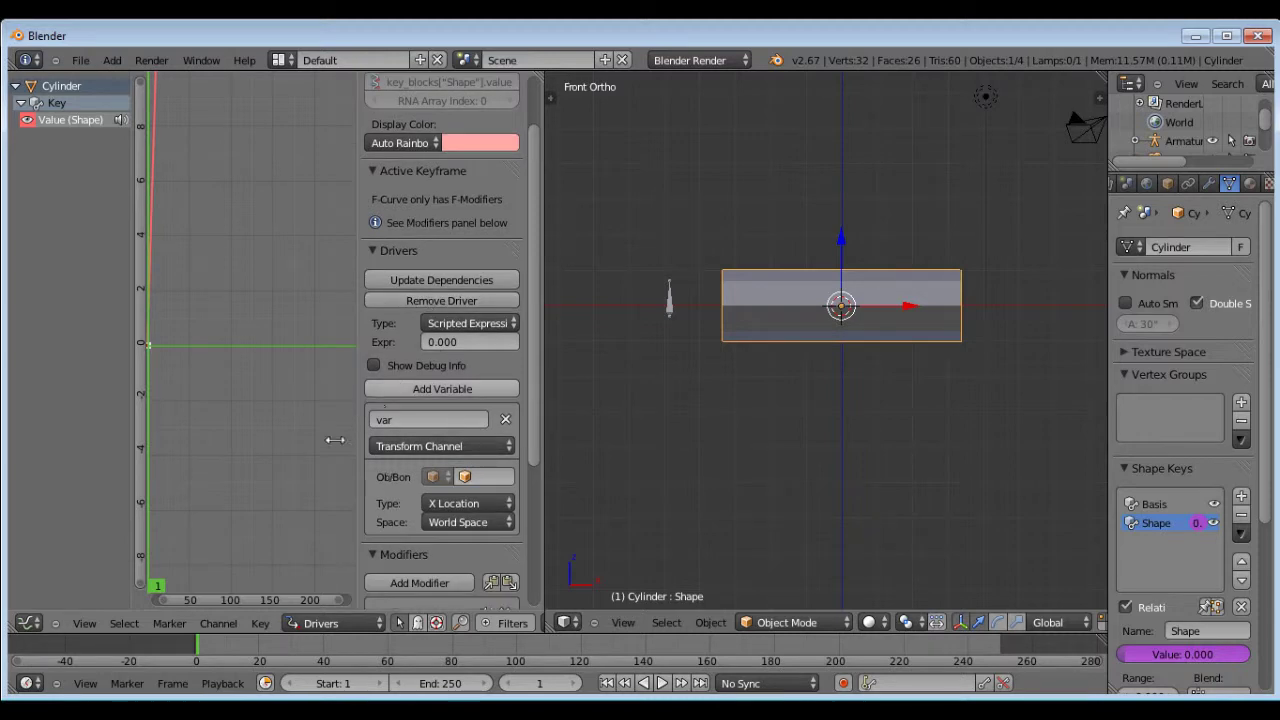
click(482, 323)
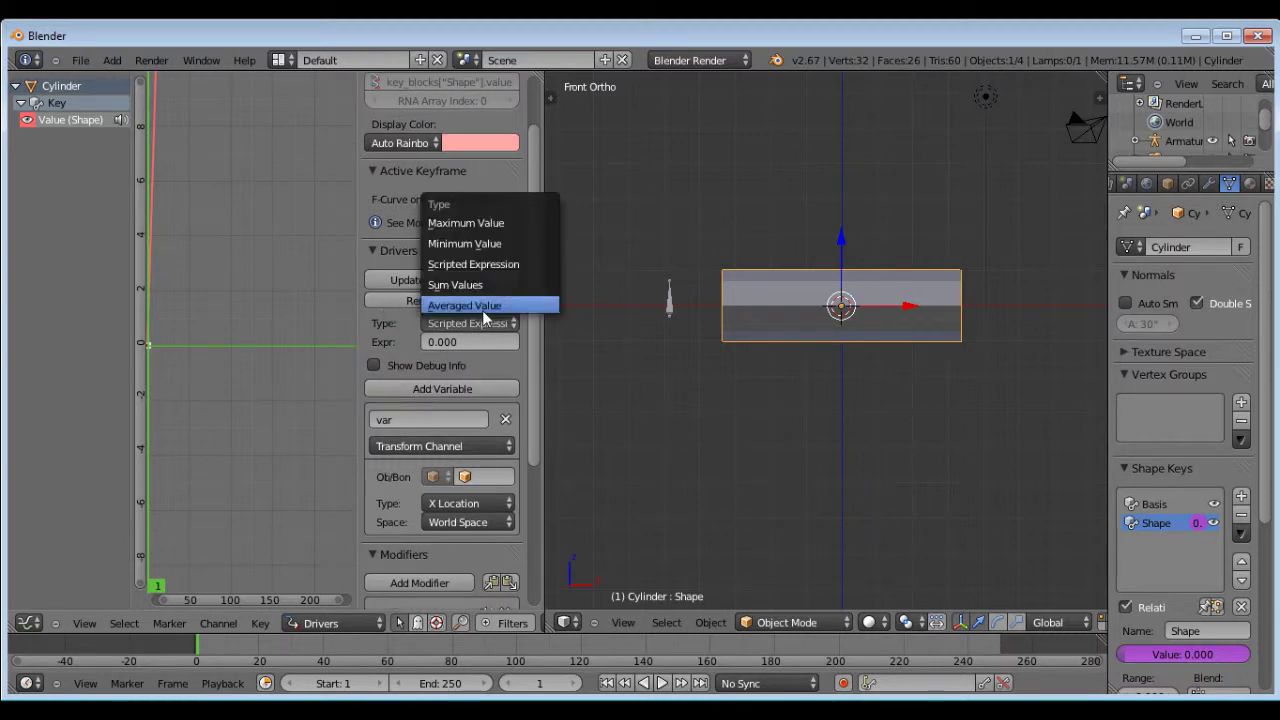
click(482, 306)
Set the driver variable's target object to Armature and its bone to Shape
scroll(472, 233, down, 3)
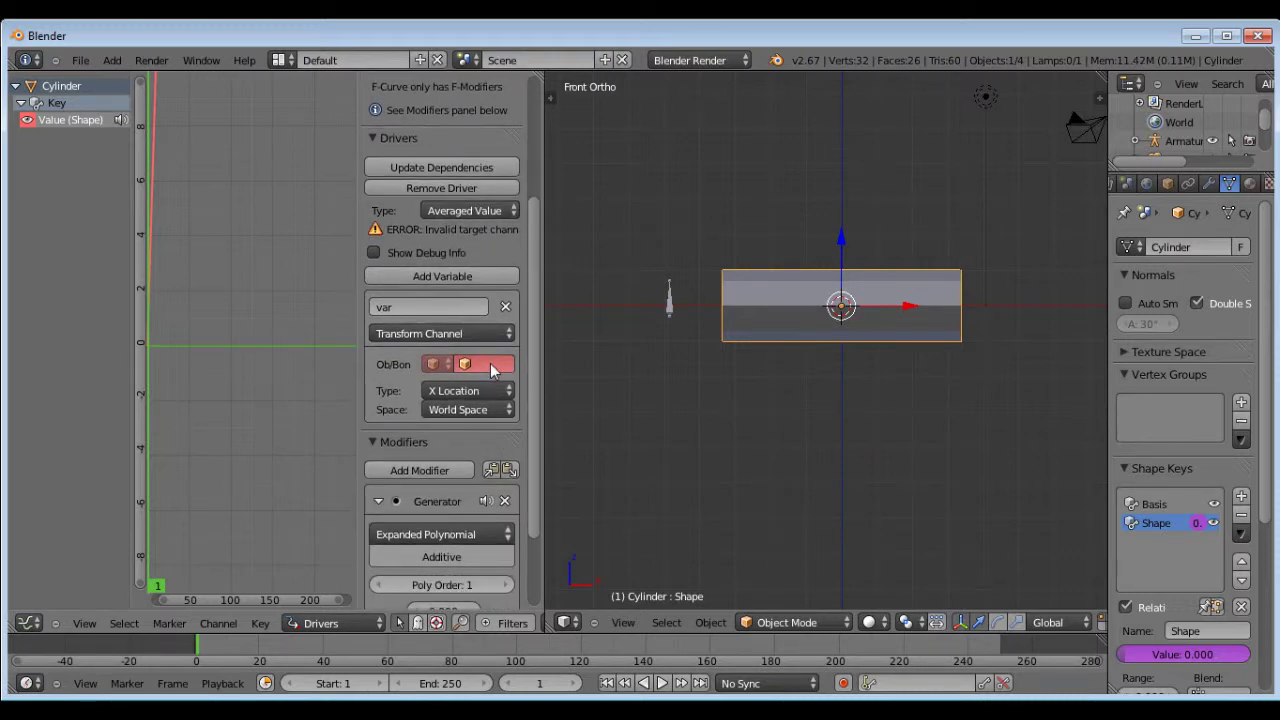
click(489, 365)
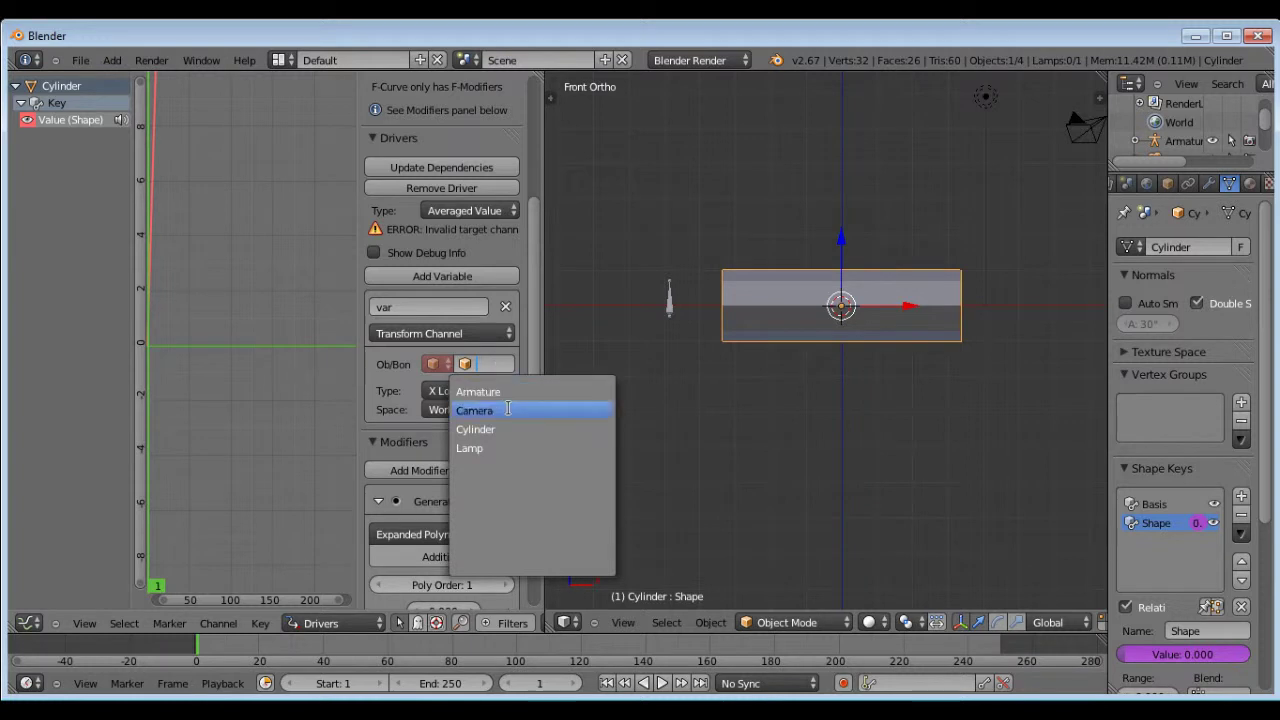
click(480, 391)
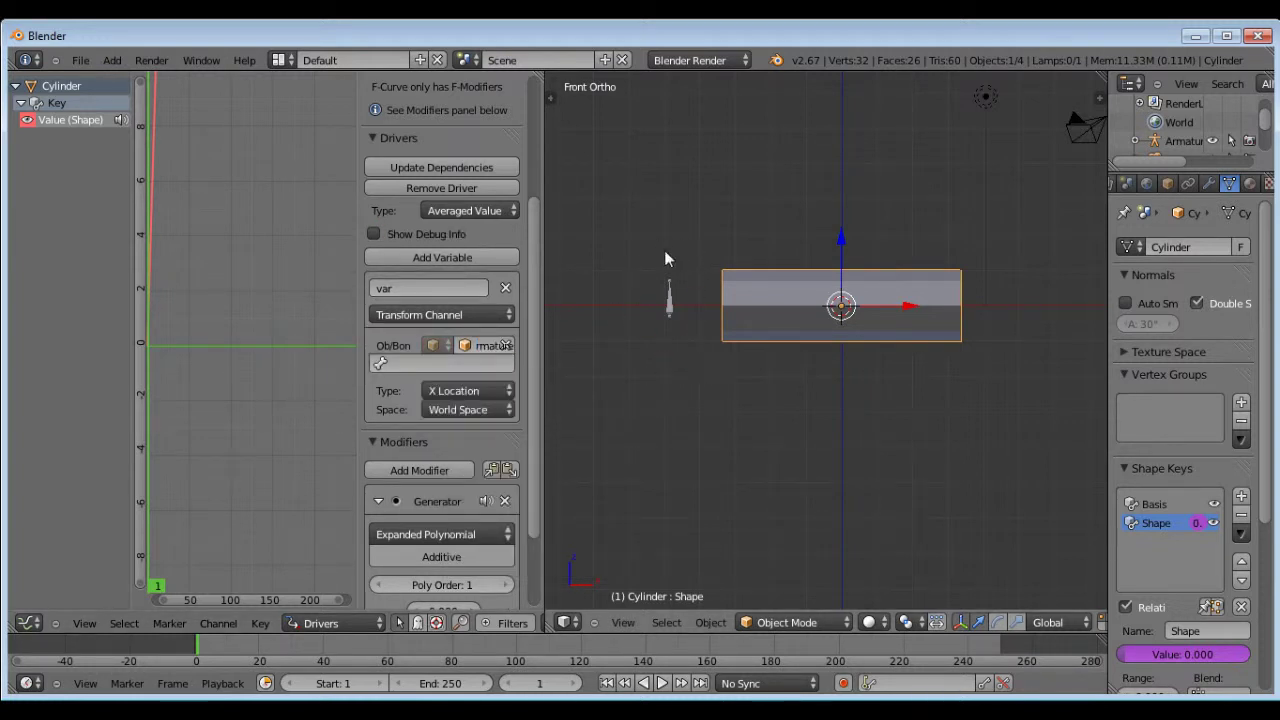
click(467, 363)
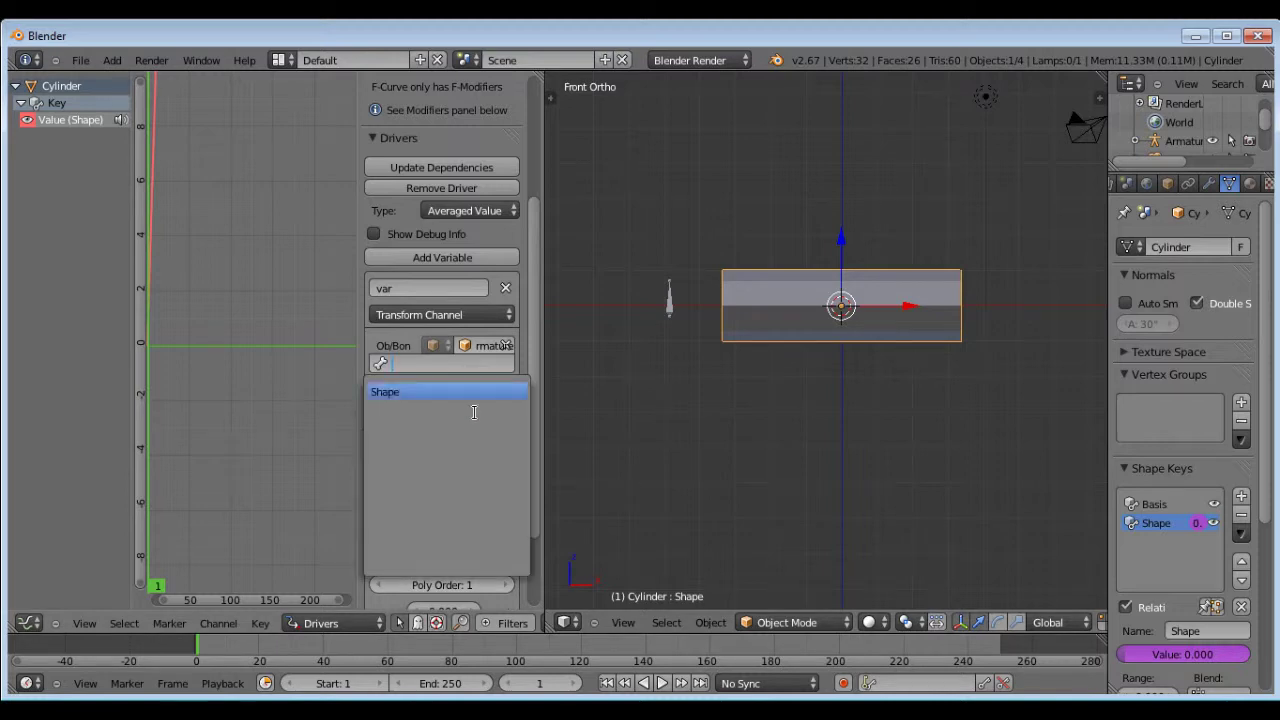
click(399, 393)
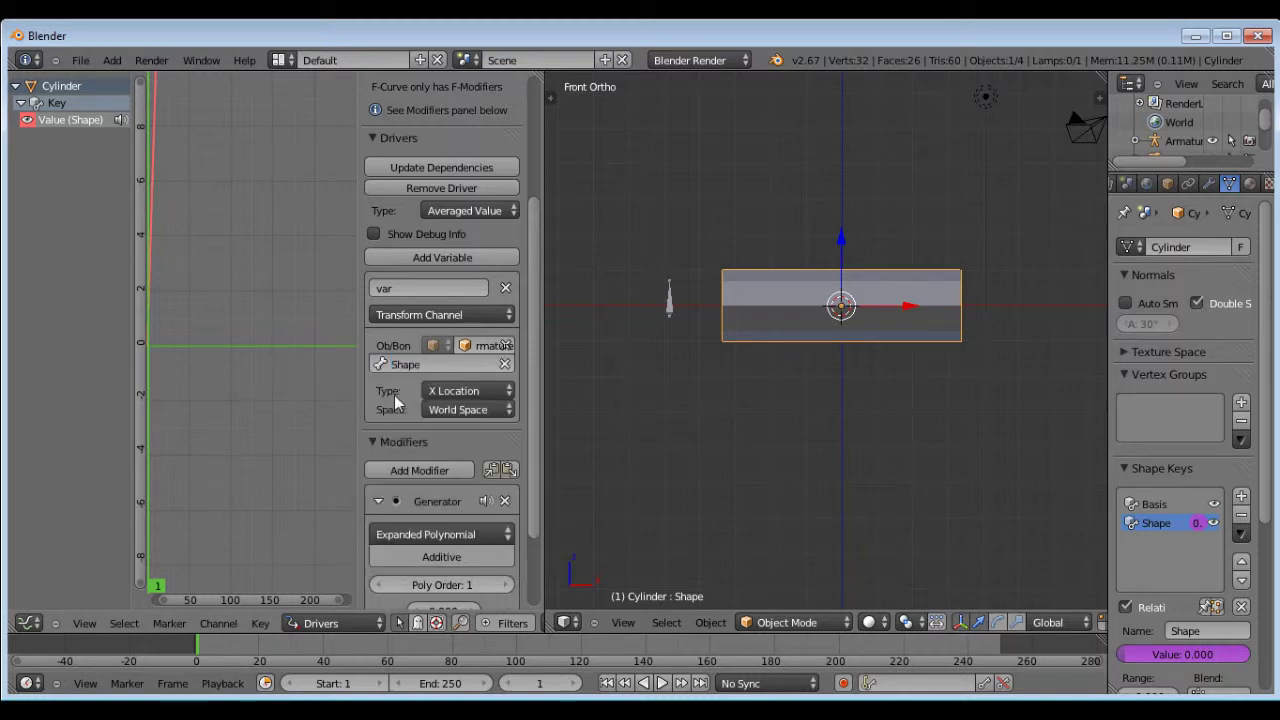
Set the driver variable's transform type to Y Location and its space to Local Space
click(451, 391)
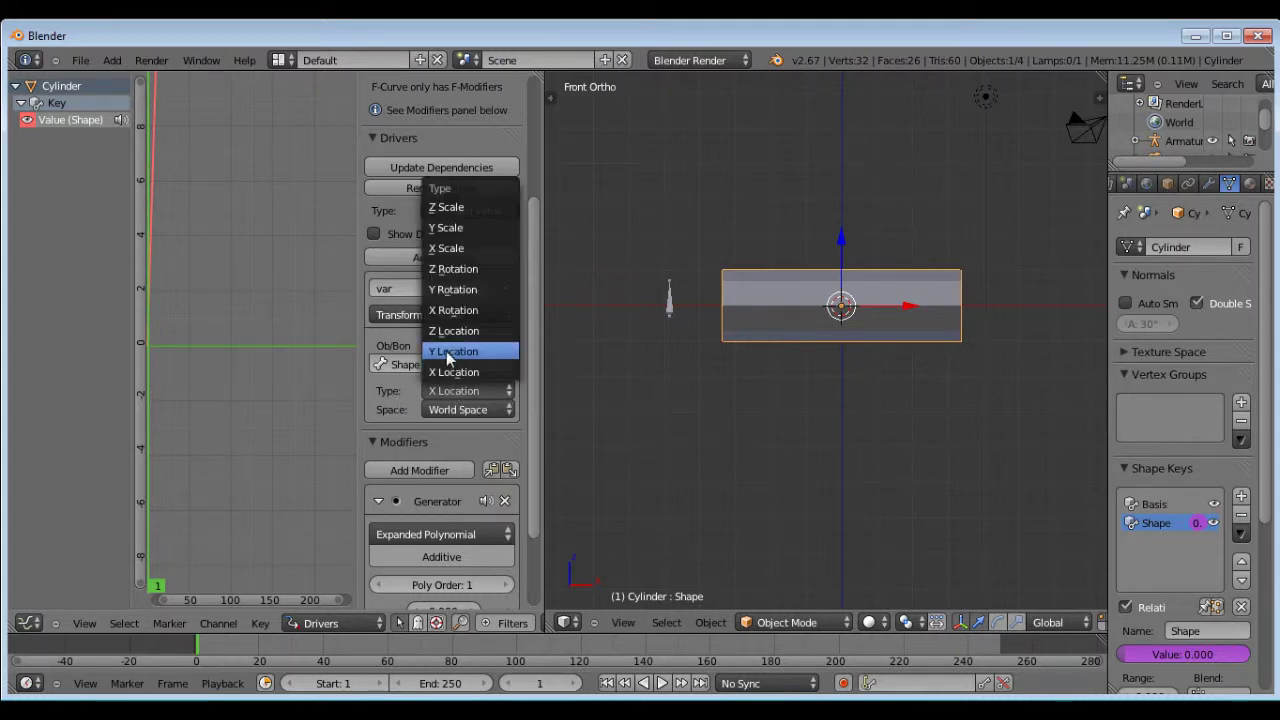
click(446, 351)
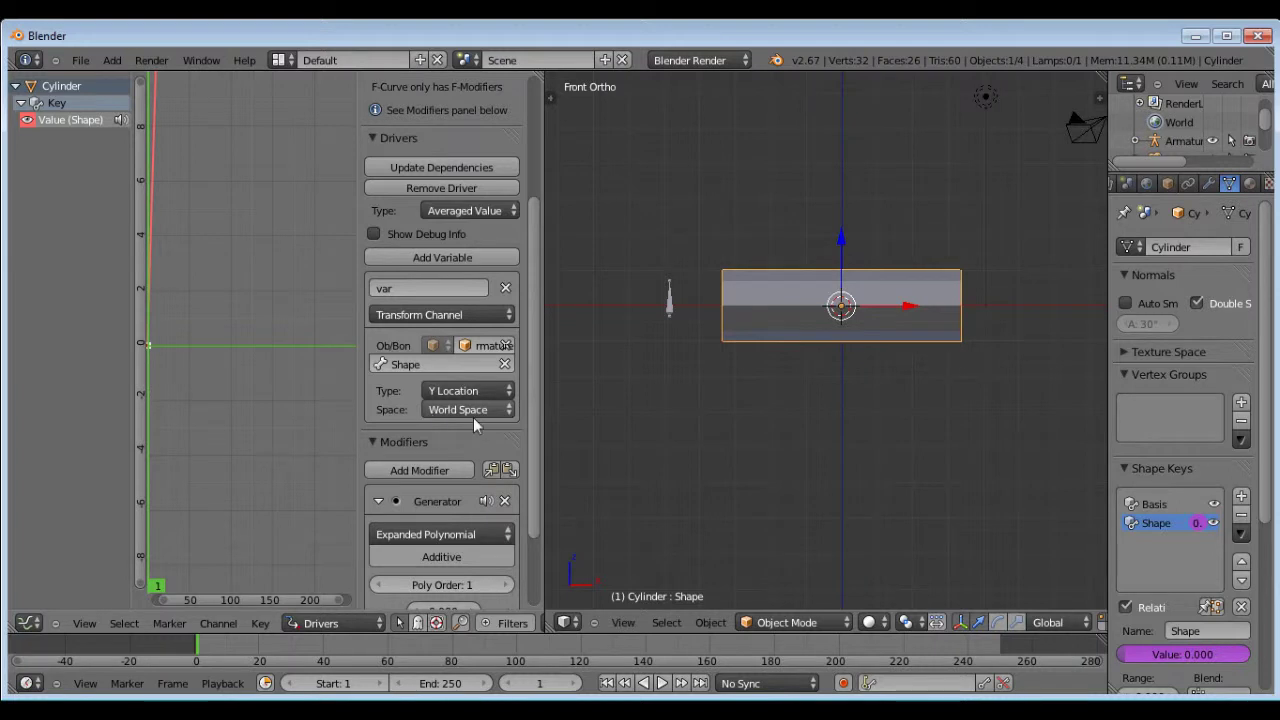
click(473, 412)
click(470, 350)
Set the Generator modifier's x coefficient to 1 and update the driver's dependencies
scroll(470, 350, down, 3)
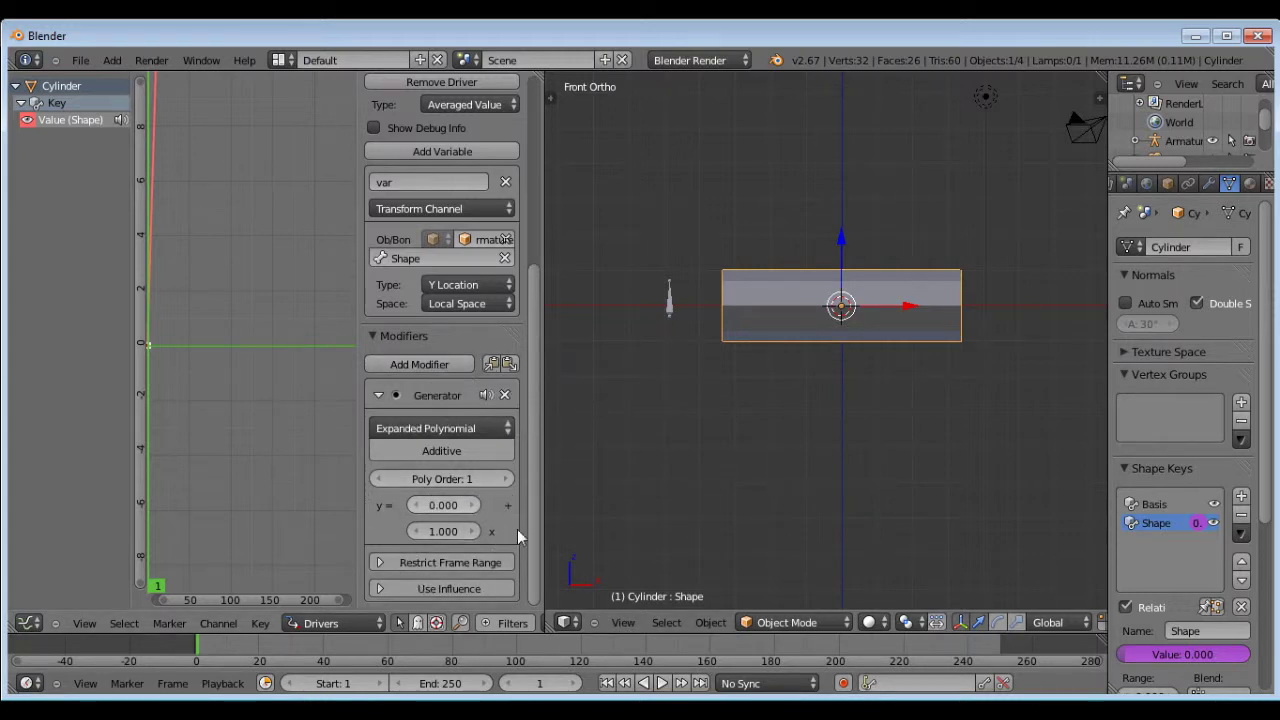
click(440, 531)
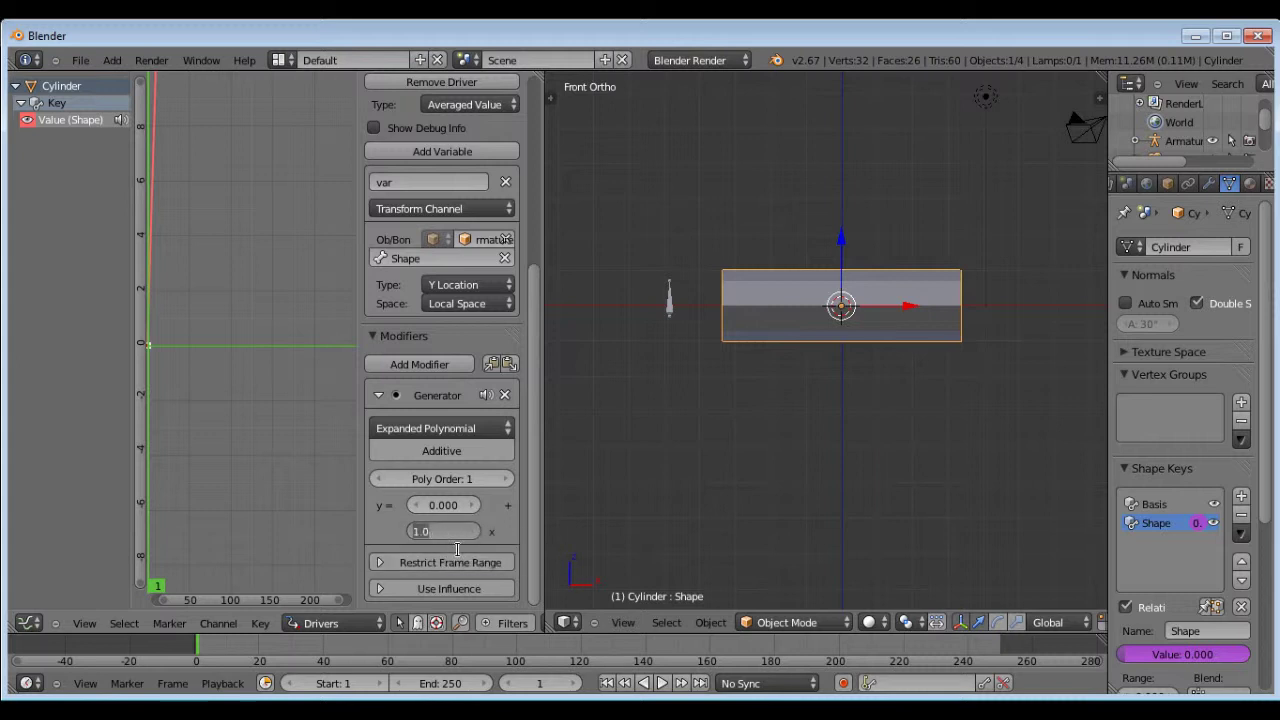
text(1)
scroll(450, 542, up, 7)
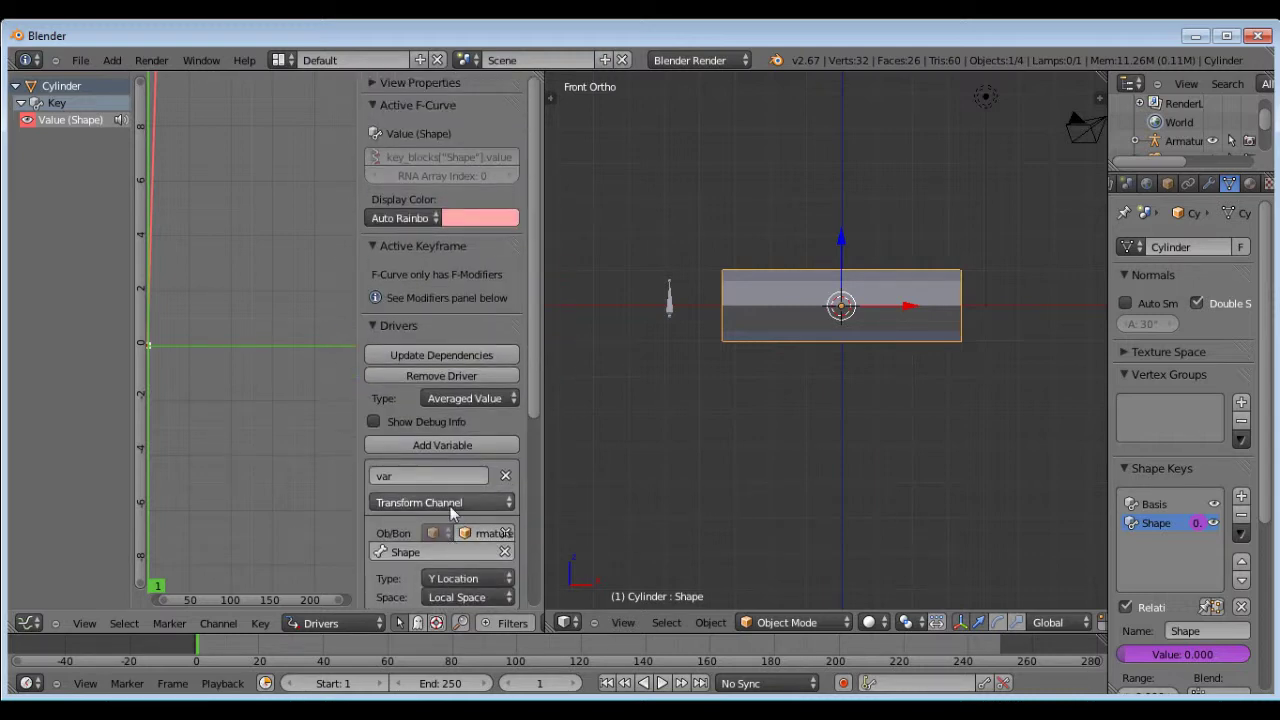
click(455, 357)
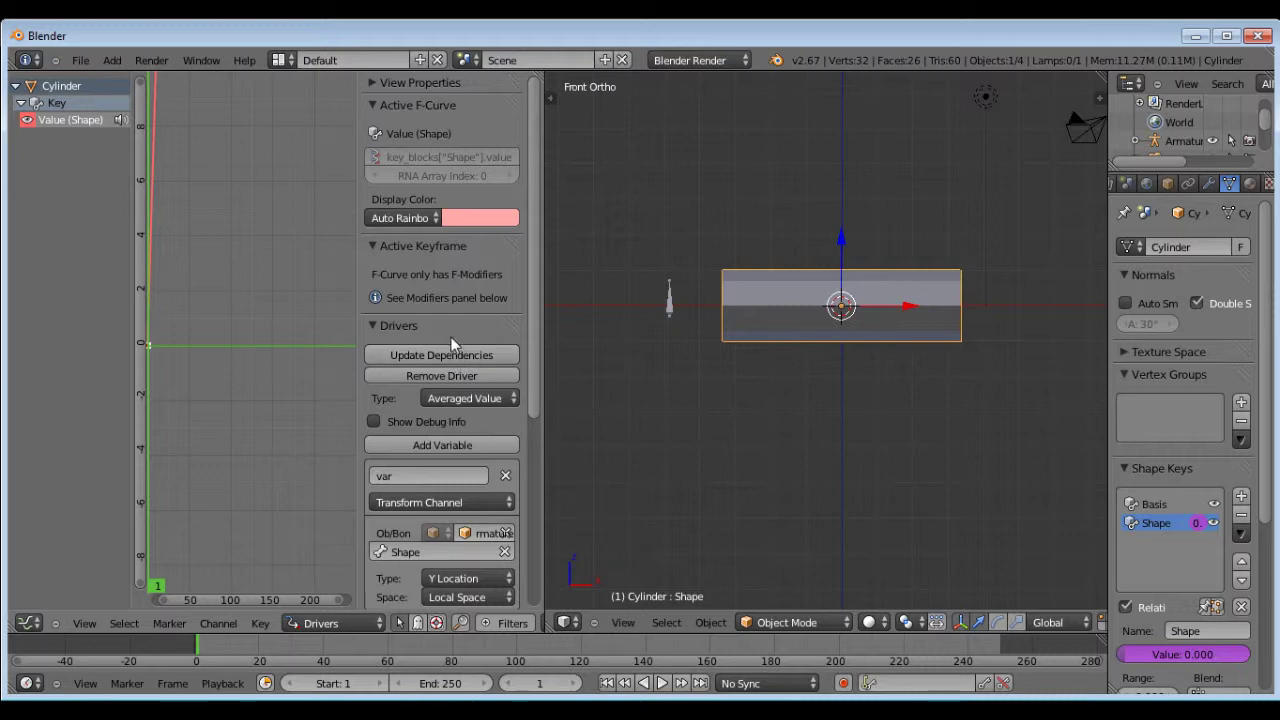
Select the armature in Pose Mode and test the driver by moving the Shape bone up about 1.8 units along global Z, cancelling the move
right_click(670, 308)
key(ctrl+Tab)
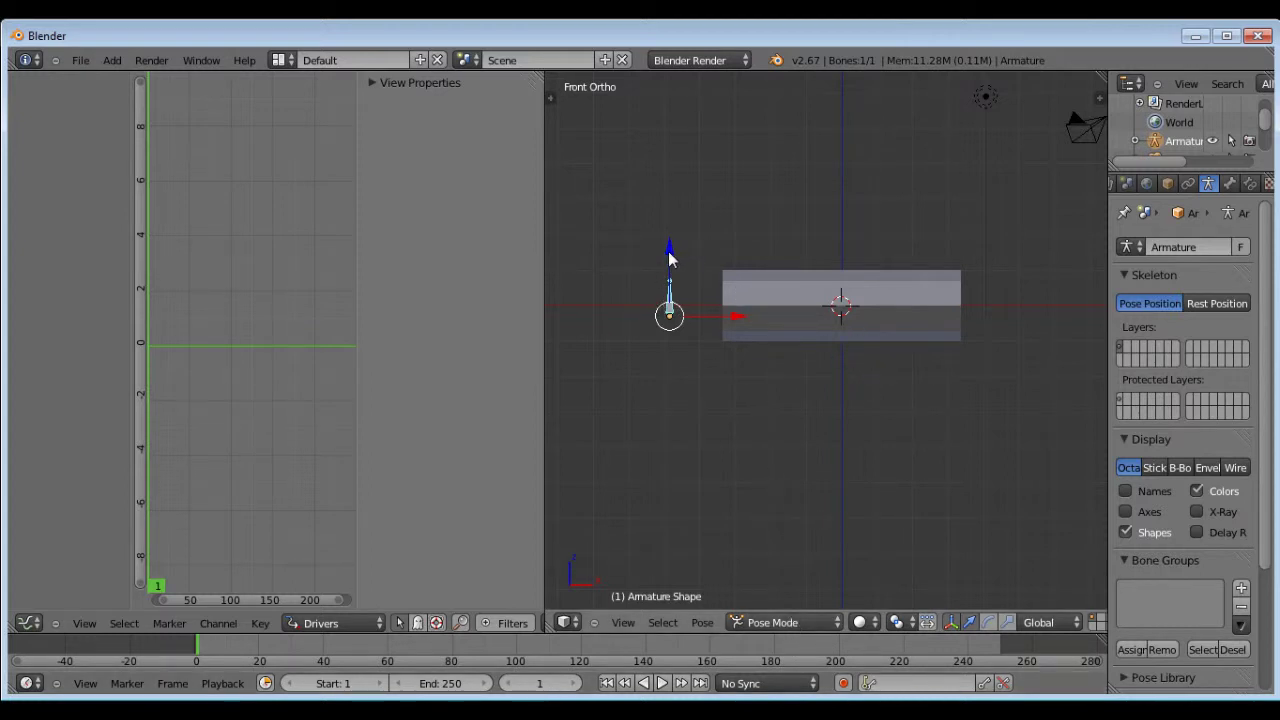
drag(669, 257, 681, 161)
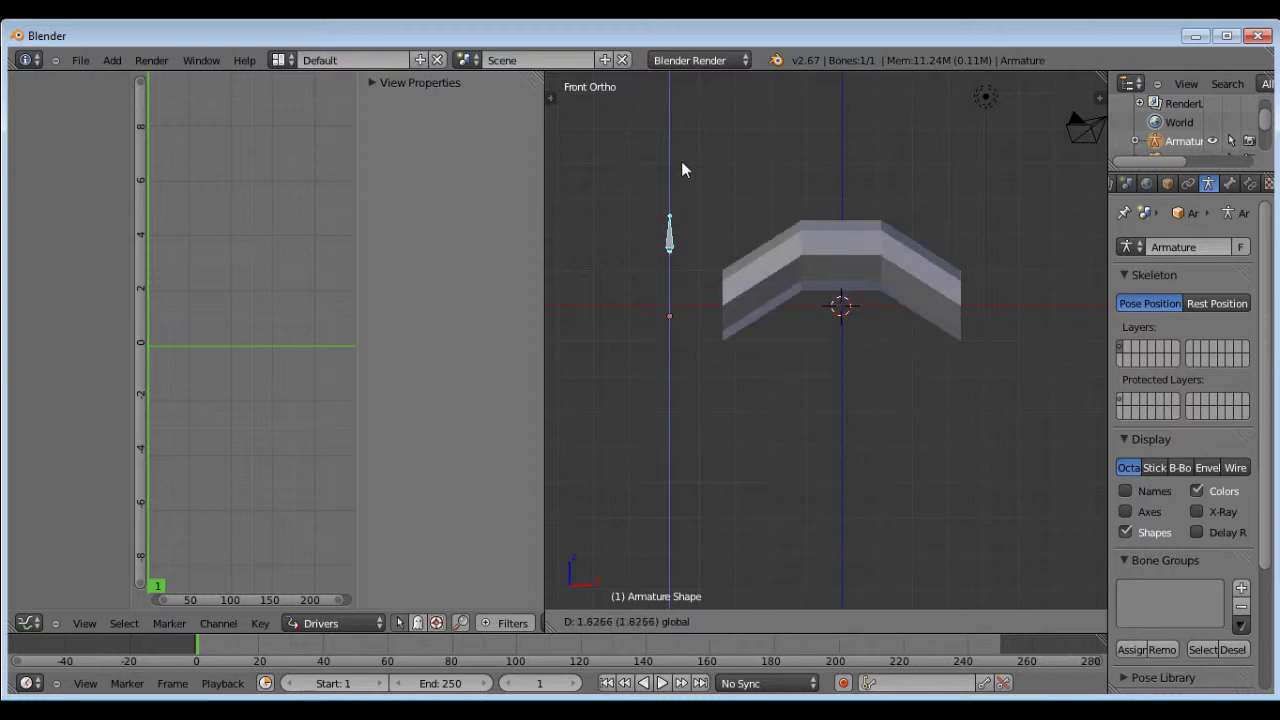
right_click(681, 161)
Test the driver again in front view by moving the Shape bone upward along Z and cancelling the move
middle_drag(689, 158, 783, 240)
key(KP_1)
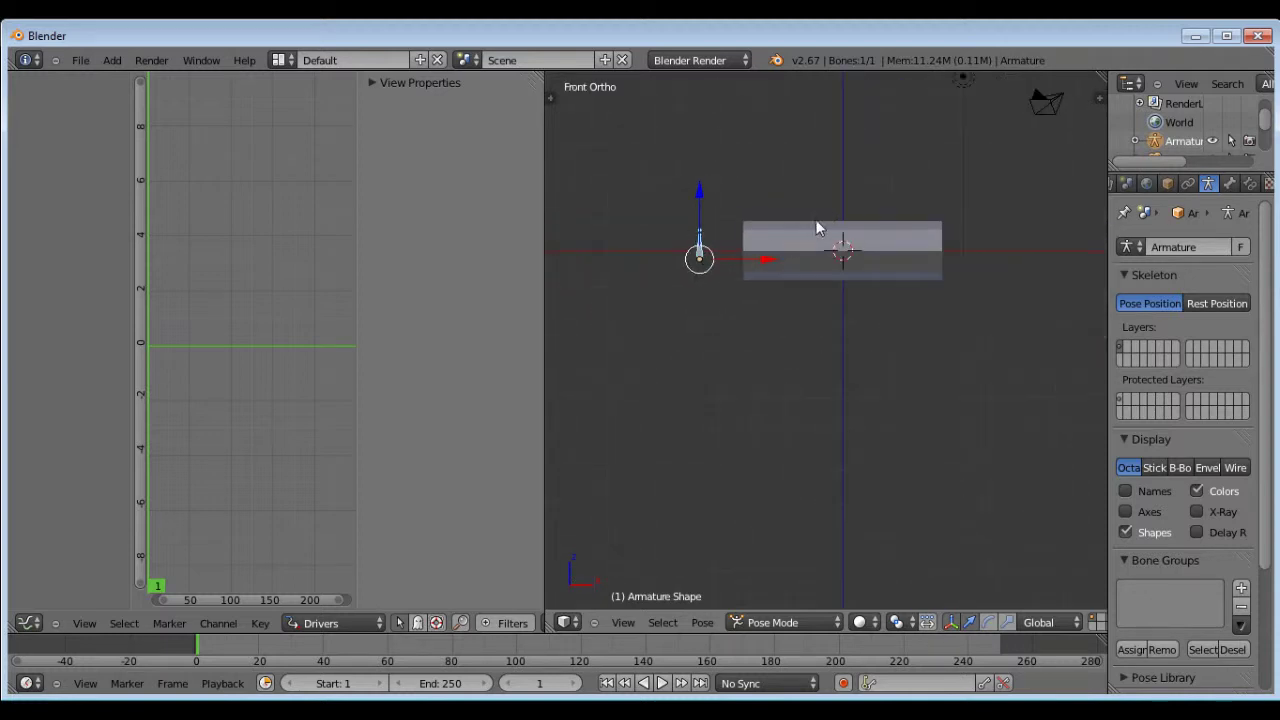
scroll(778, 165, up, 1)
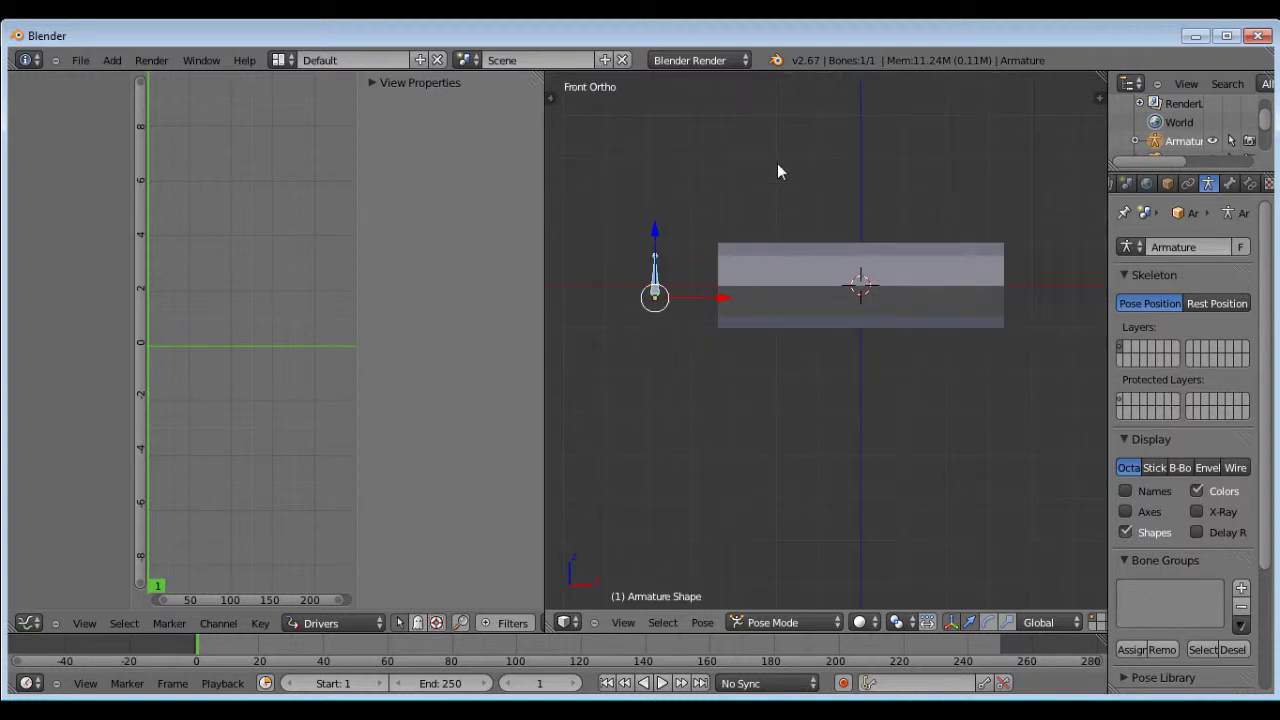
scroll(778, 165, down, 1)
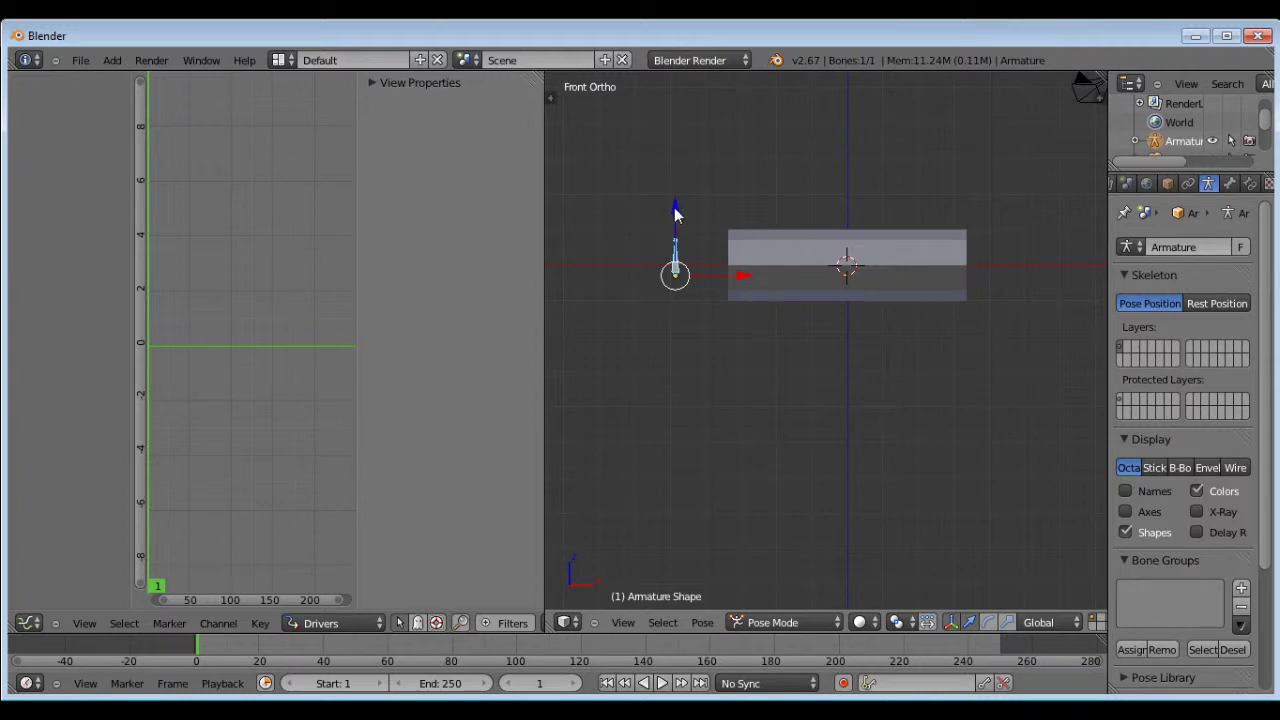
drag(674, 207, 677, 164)
right_click(678, 166)
middle_drag(691, 170, 740, 235)
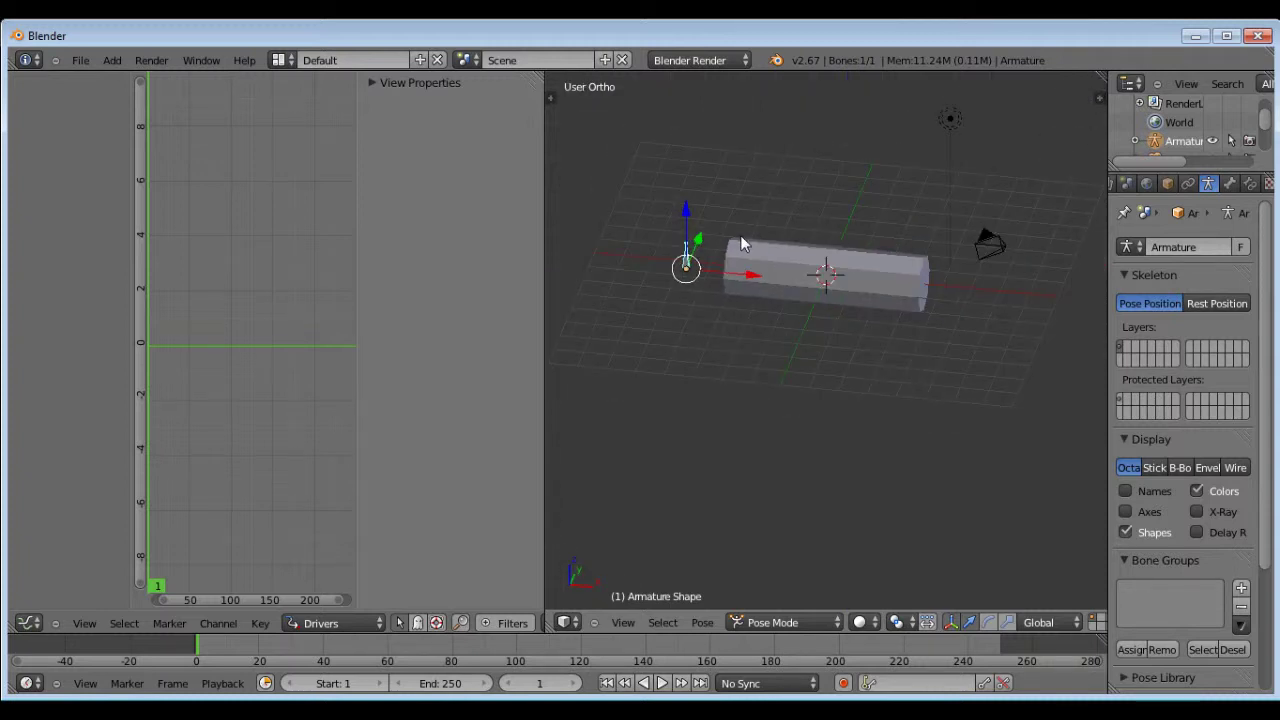
key(KP_1)
scroll(930, 280, down, 1)
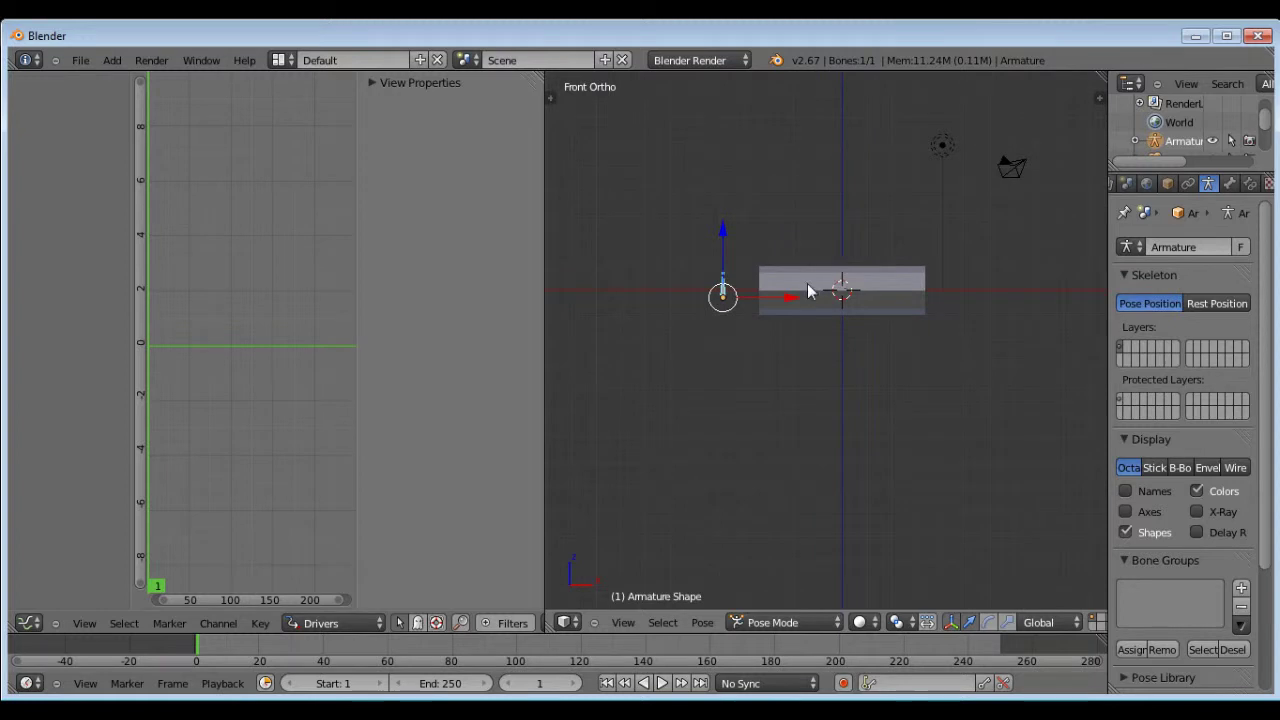
scroll(808, 288, up, 2)
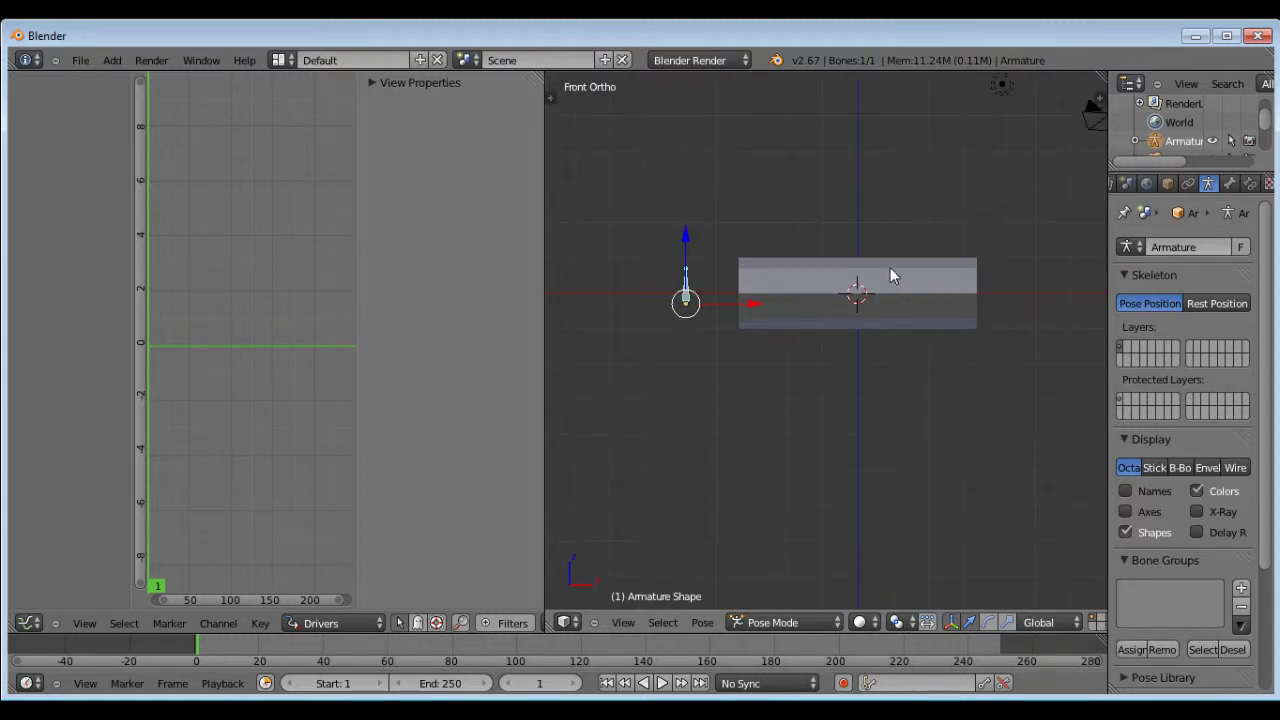
scroll(939, 258, up, 1)
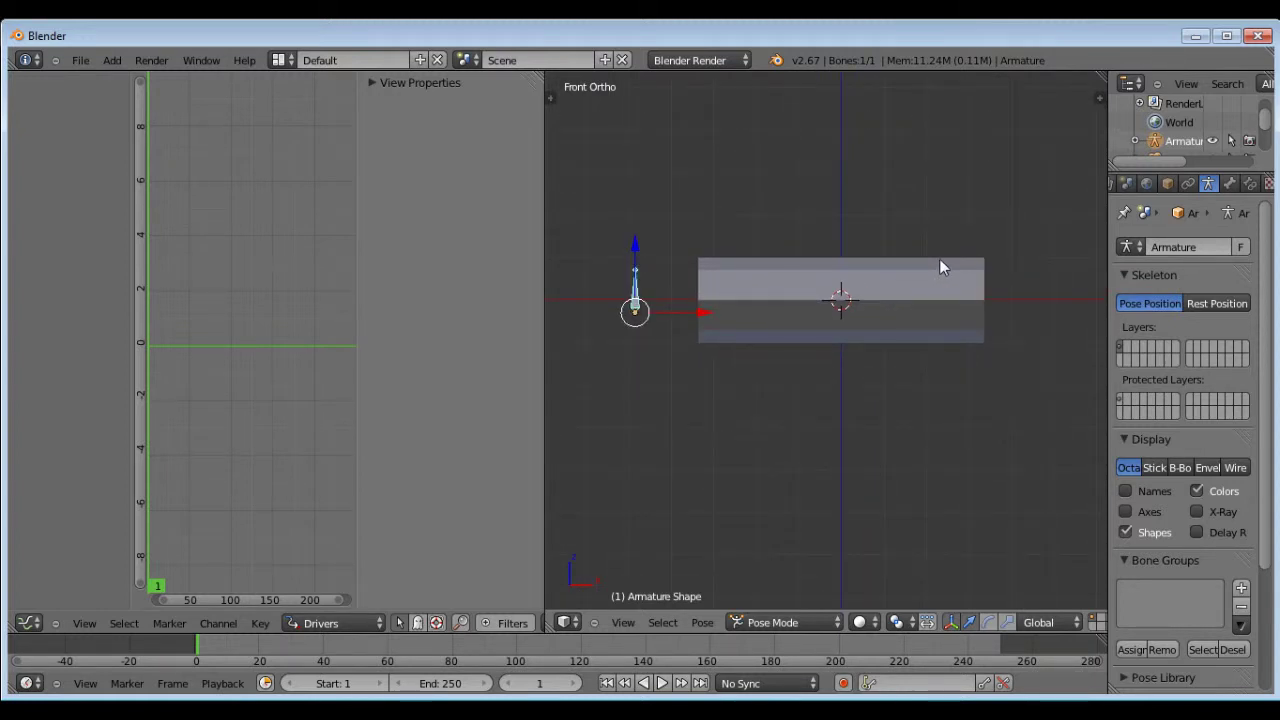